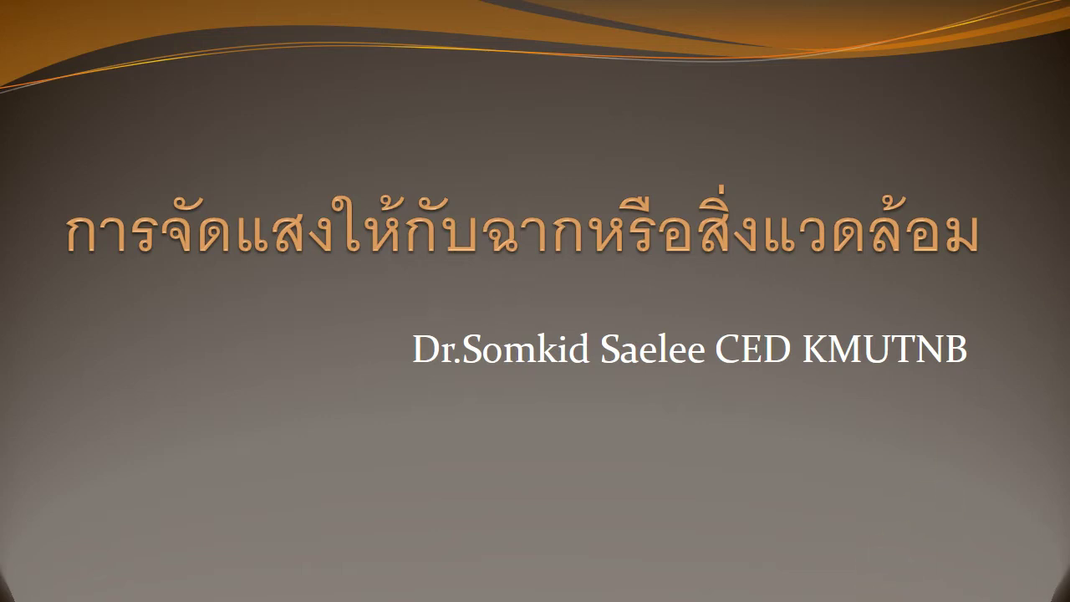
- Advance the slideshow from the title slide to the slide on direct and reflected light
key("Right")
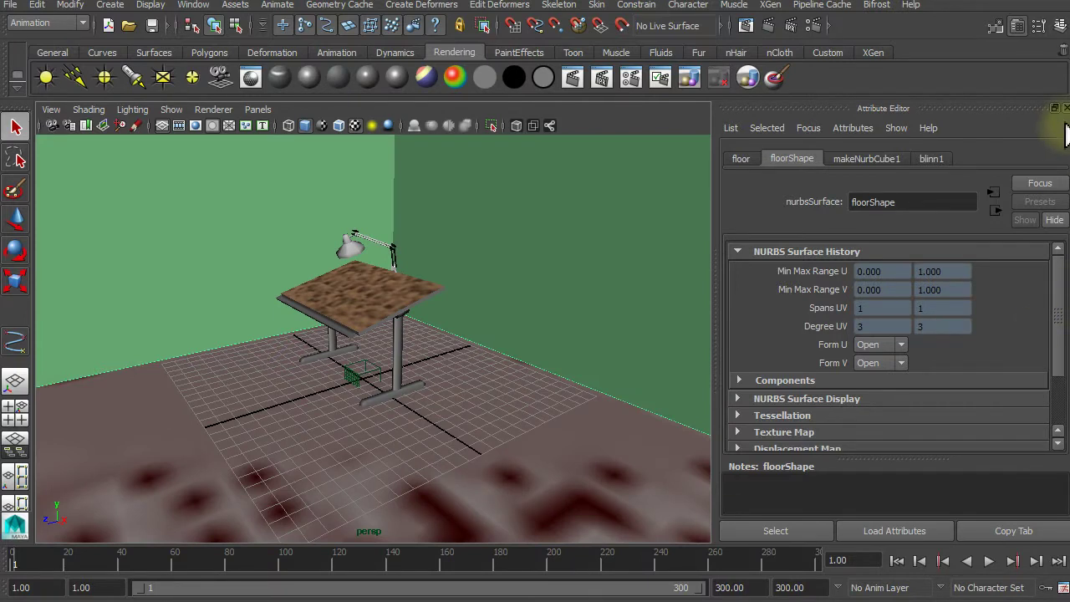
- Close the Attribute Editor and drag the spot light up from the table base to the lamp head
left_click(1065, 108)
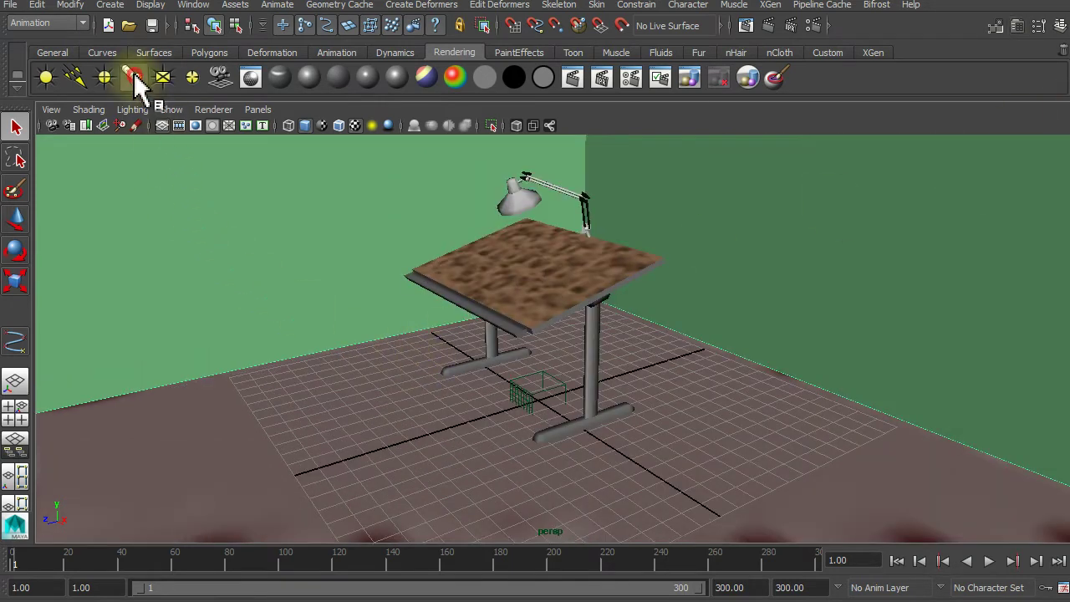
left_click(17, 219)
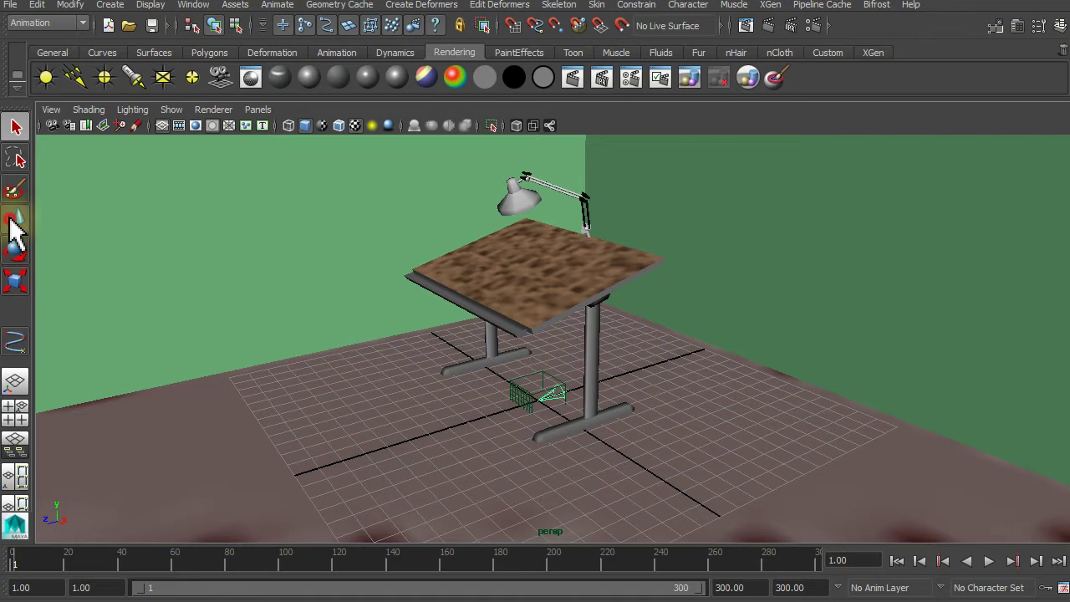
left_click_drag(537, 329, 518, 127)
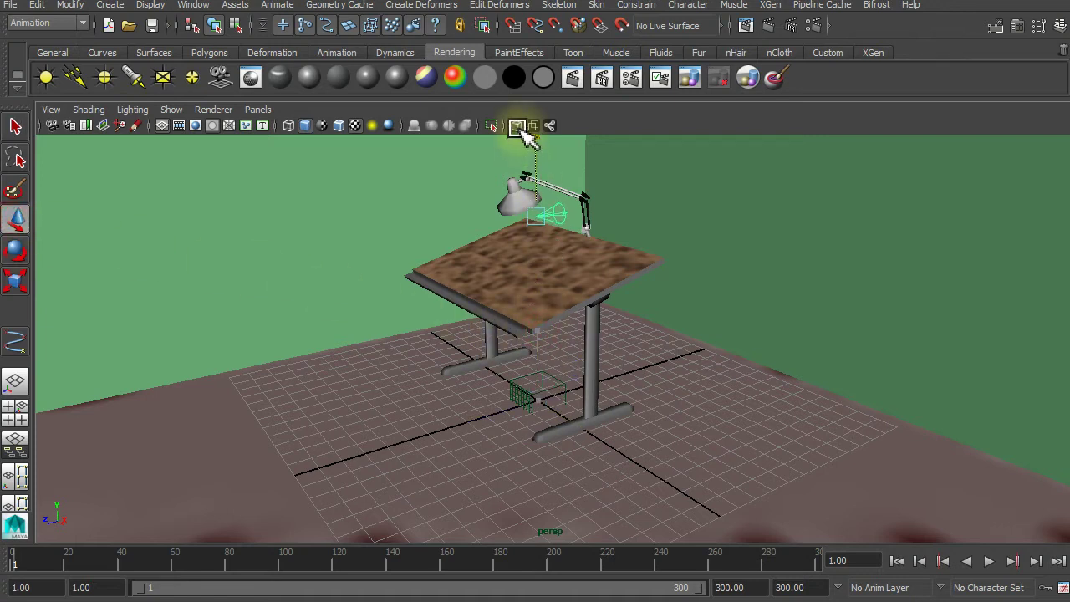
- Zoom in on the lamp head in wireframe and check the light's aim handles from several angles
mouse_move(569, 326)
left_mouse_down("alt")
mouse_move(540, 375)
mouse_move(561, 334)
left_mouse_up("alt")
scroll(604, 439, "up", 3)
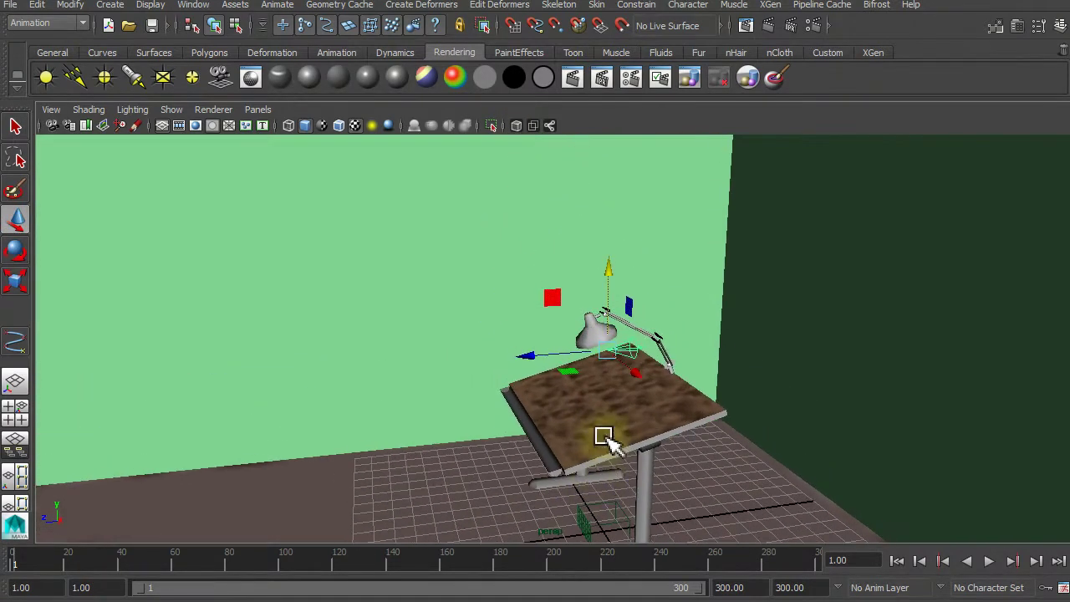
scroll(610, 424, "up", 2)
mouse_move(610, 426)
right_mouse_down("alt")
mouse_move(697, 423)
mouse_move(617, 428)
right_mouse_up("alt")
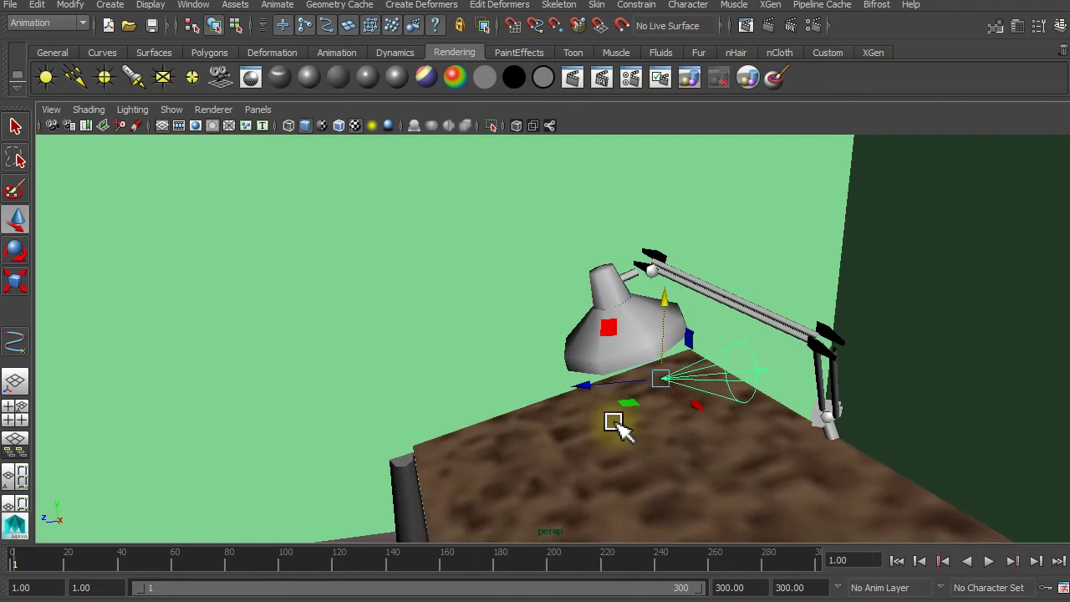
key("4")
mouse_move(685, 410)
left_mouse_down("alt")
mouse_move(657, 393)
mouse_move(723, 447)
mouse_move(702, 460)
mouse_move(668, 447)
mouse_move(911, 406)
mouse_move(588, 430)
mouse_move(661, 427)
mouse_move(560, 399)
left_mouse_up("alt")
key("t")
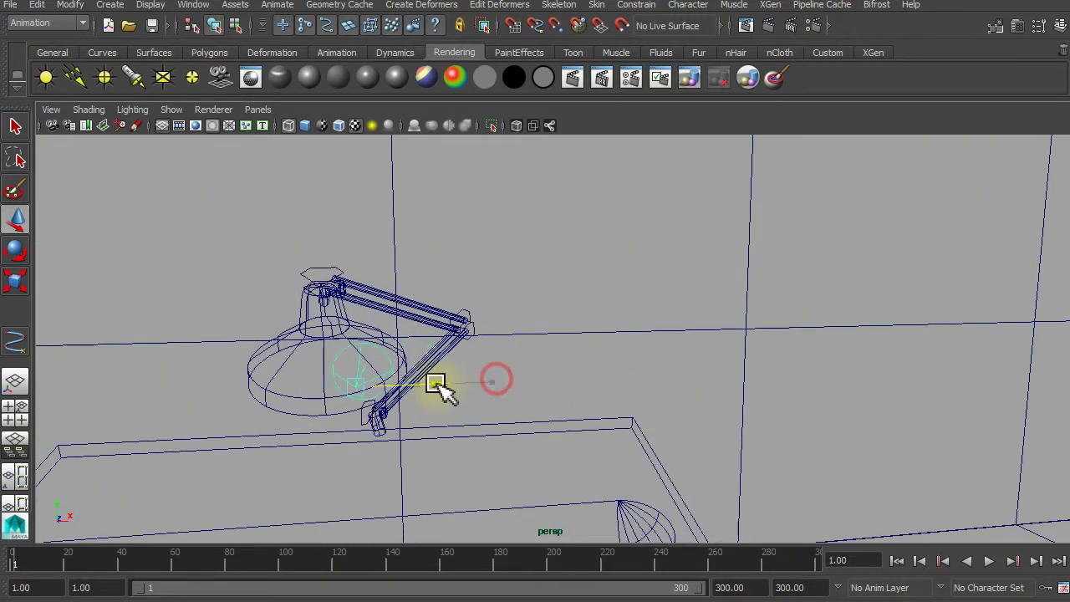
left_click(401, 389)
left_click_drag(382, 429, 311, 434, "alt")
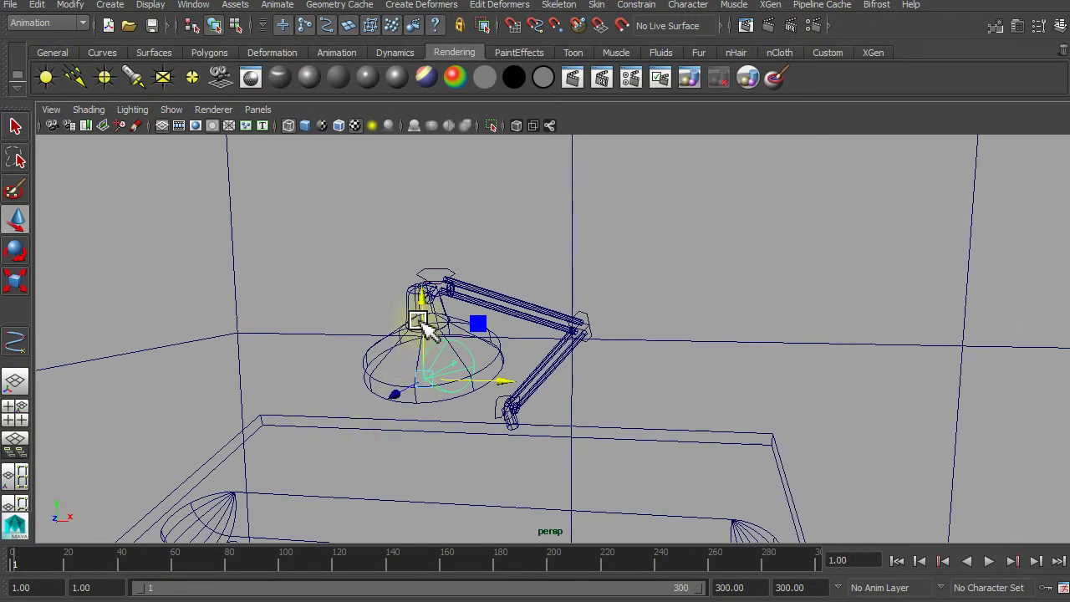
mouse_move(424, 299)
left_mouse_down("alt")
mouse_move(370, 442)
mouse_move(334, 446)
left_mouse_up("alt")
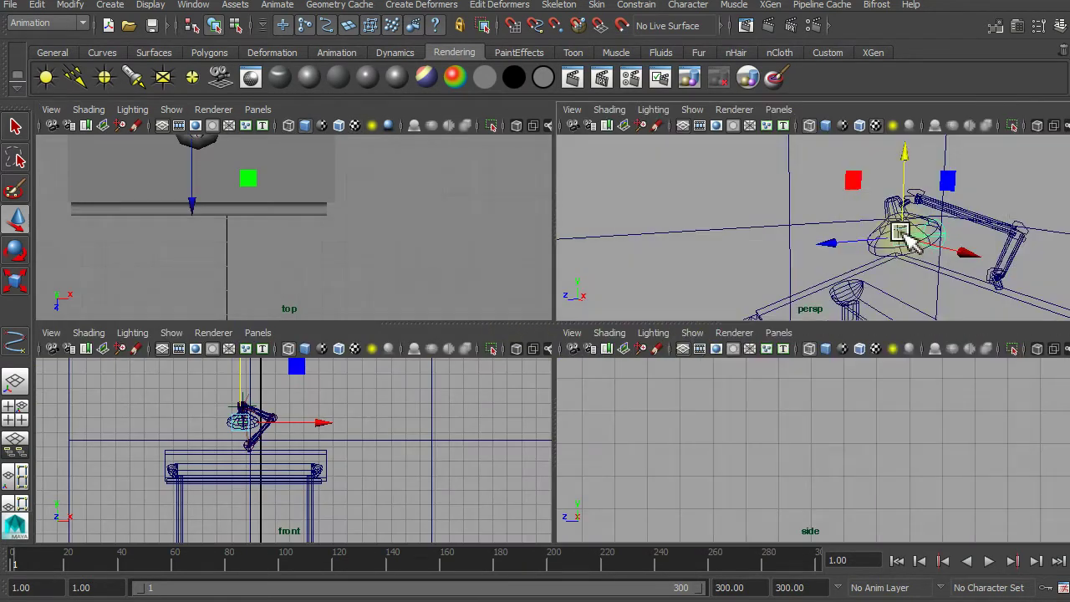
- In the front view, nudge the spot light right and up to centre it in the shade
key("space")
key("space")
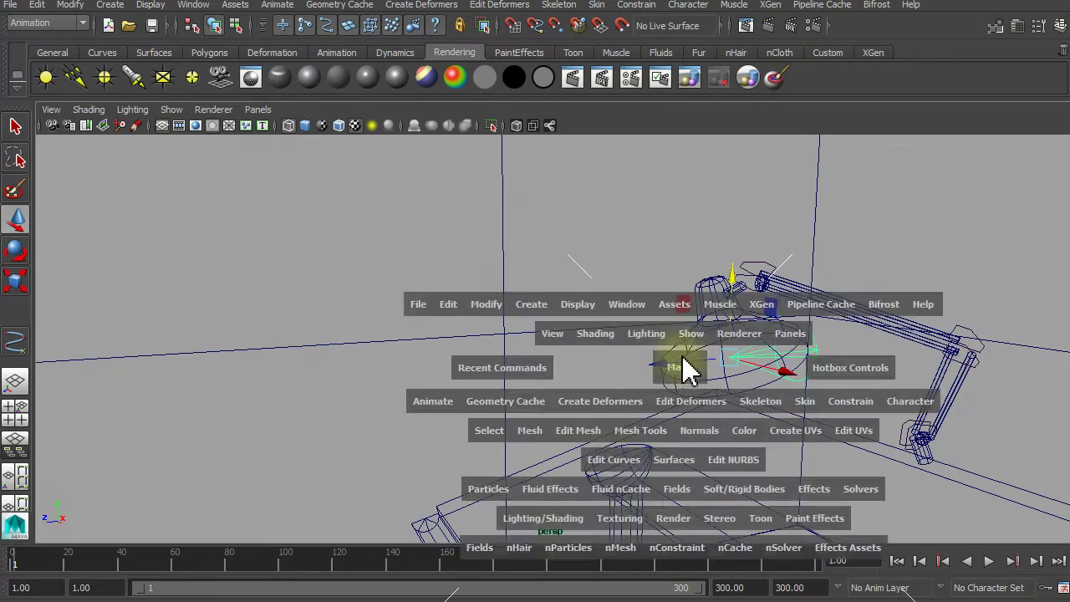
key("space")
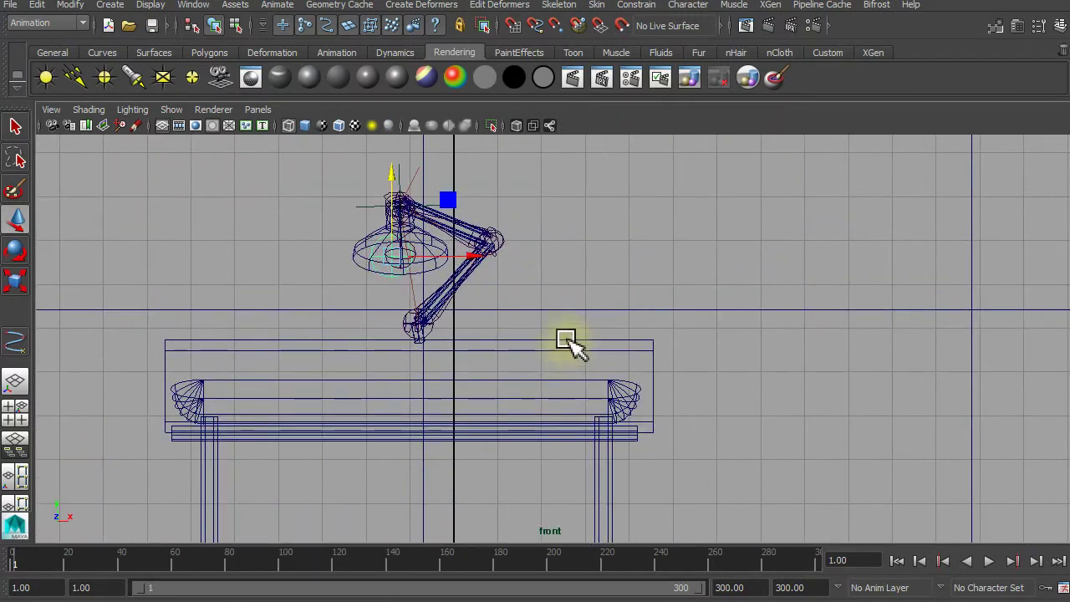
scroll(566, 347, "up", 3)
middle_click_drag(513, 234, 747, 342, "alt")
scroll(747, 342, "up", 3)
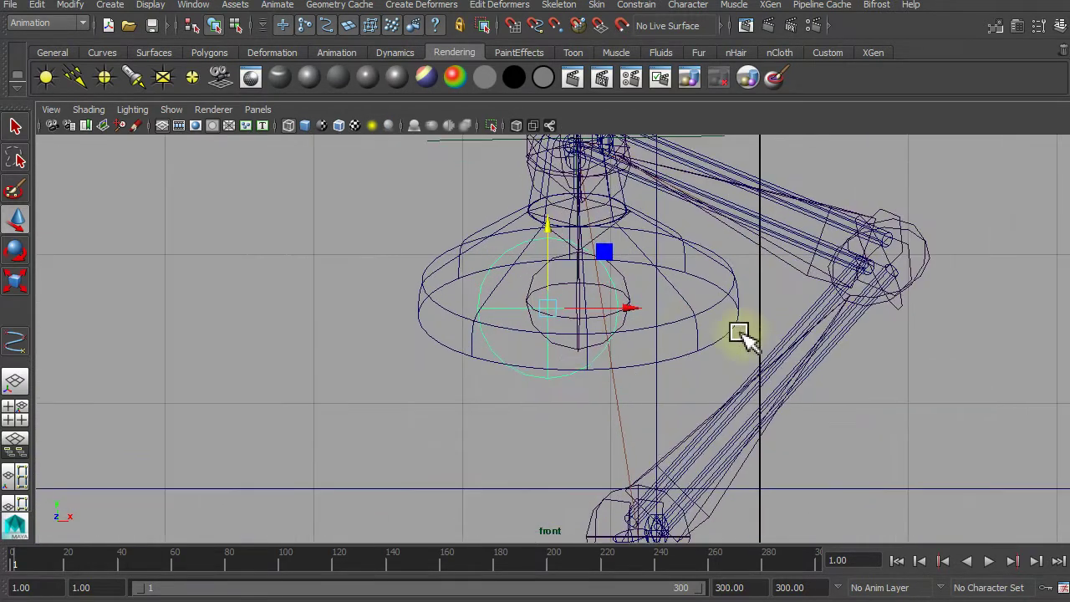
left_click_drag(633, 307, 663, 307)
left_click_drag(575, 221, 580, 189)
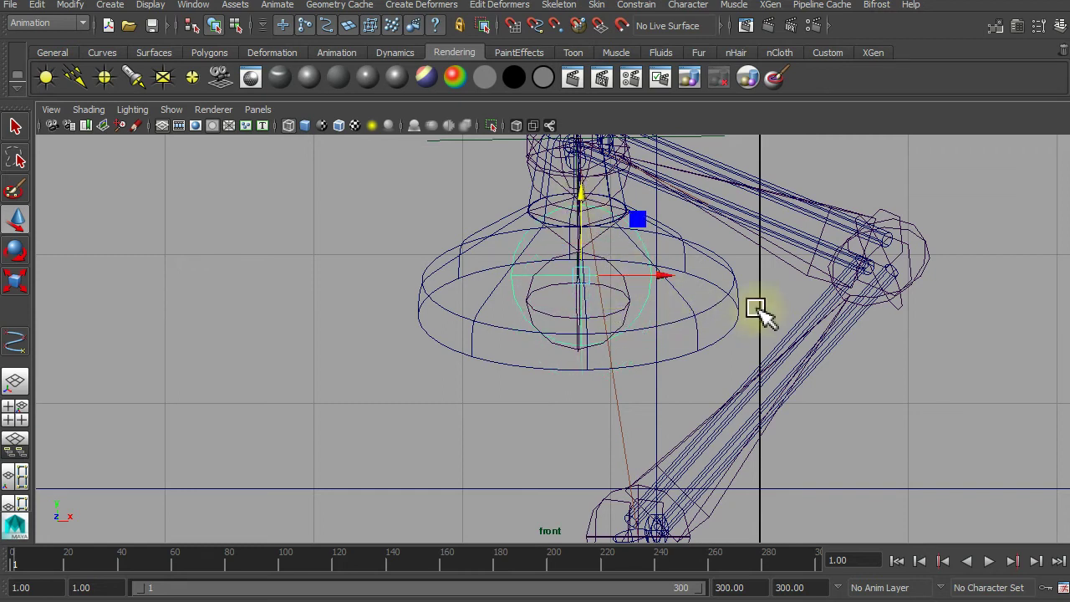
- Check the spot light's position inside the shade in the side view, wireframe then shaded
key("space")
key("space")
right_click_drag(811, 432, 616, 406, "alt")
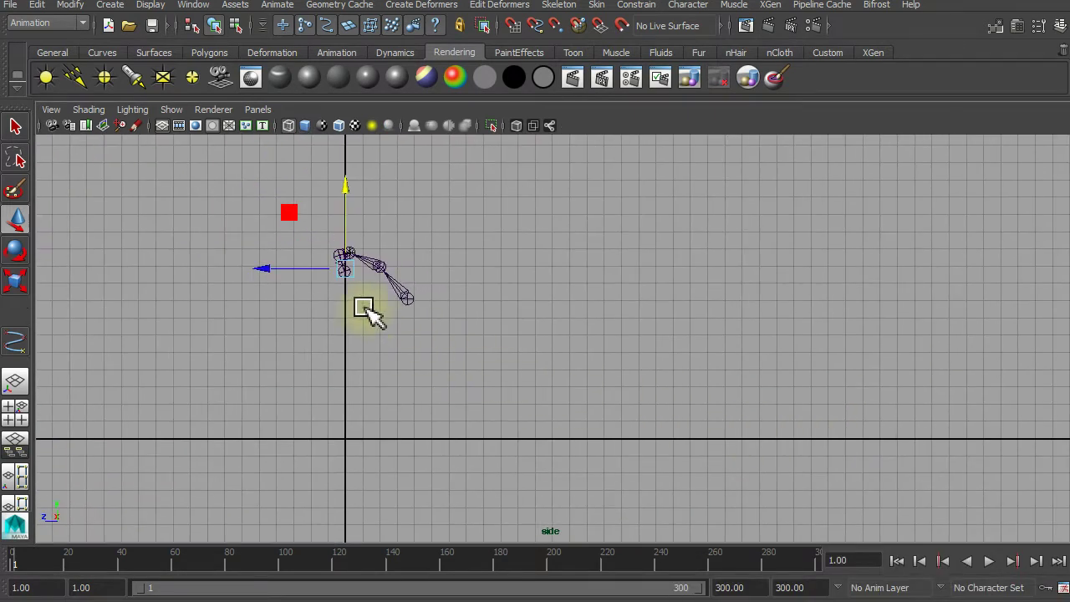
mouse_move(363, 275)
middle_mouse_down("alt")
mouse_move(256, 259)
mouse_move(886, 293)
mouse_move(743, 298)
mouse_move(717, 313)
middle_mouse_up("alt")
scroll(886, 293, "up", 3)
key("4")
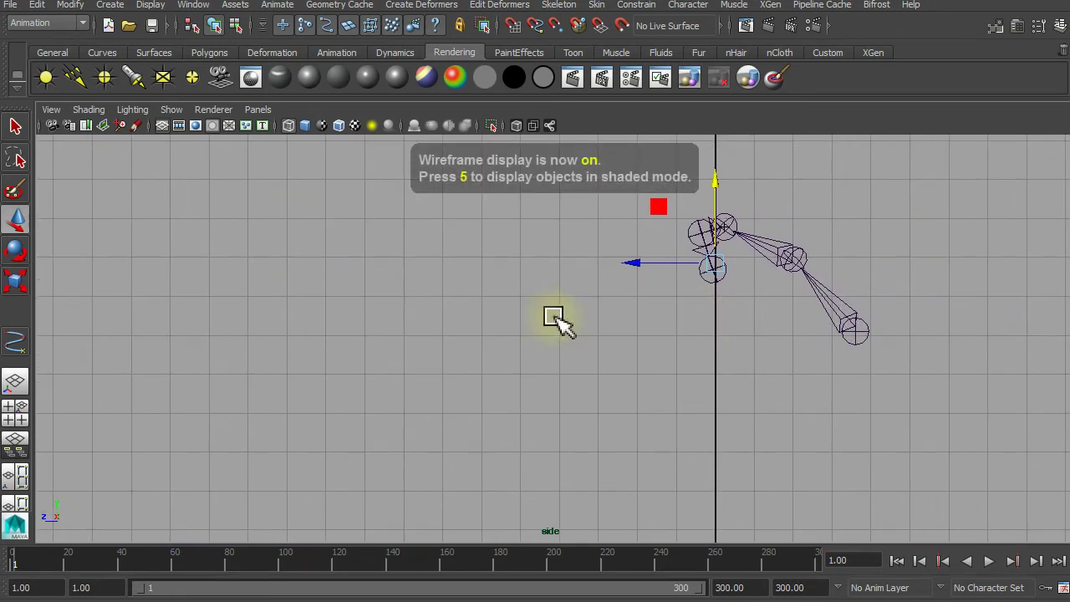
key("5")
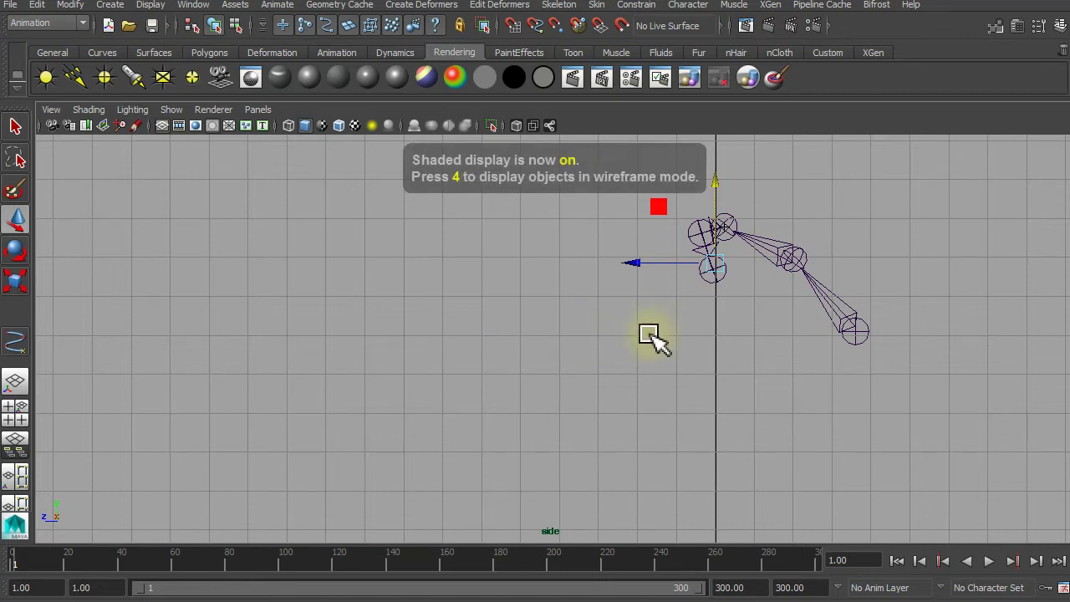
key("space")
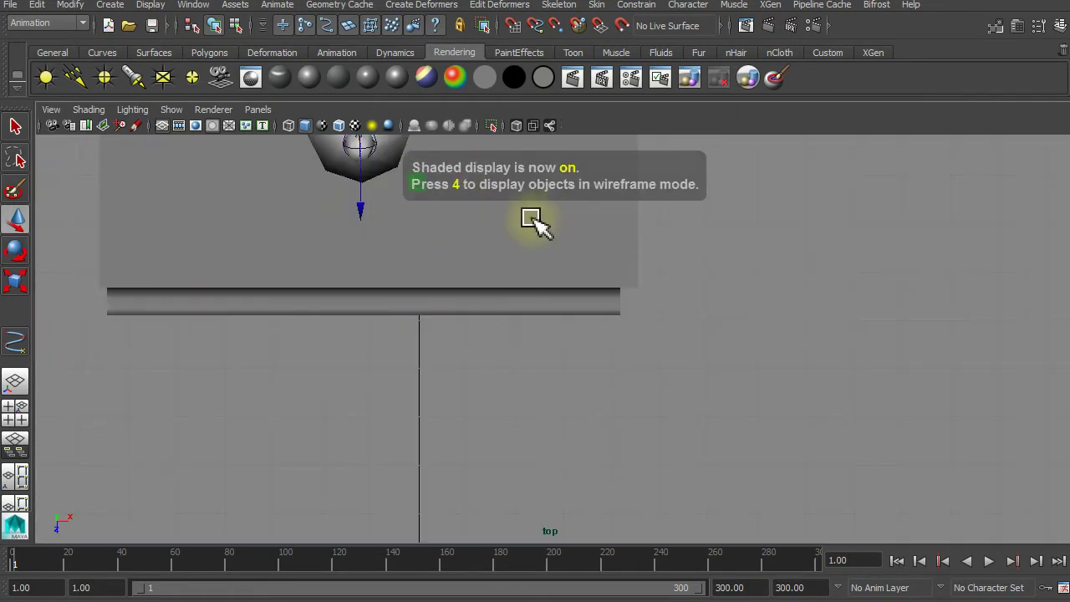
- In the top view, line the spot light up with the shade's centre
middle_click_drag(530, 222, 669, 372, "alt")
key("4")
scroll(660, 368, "up", 1)
scroll(637, 364, "up", 3)
scroll(635, 364, "up", 2)
left_click_drag(471, 380, 465, 418)
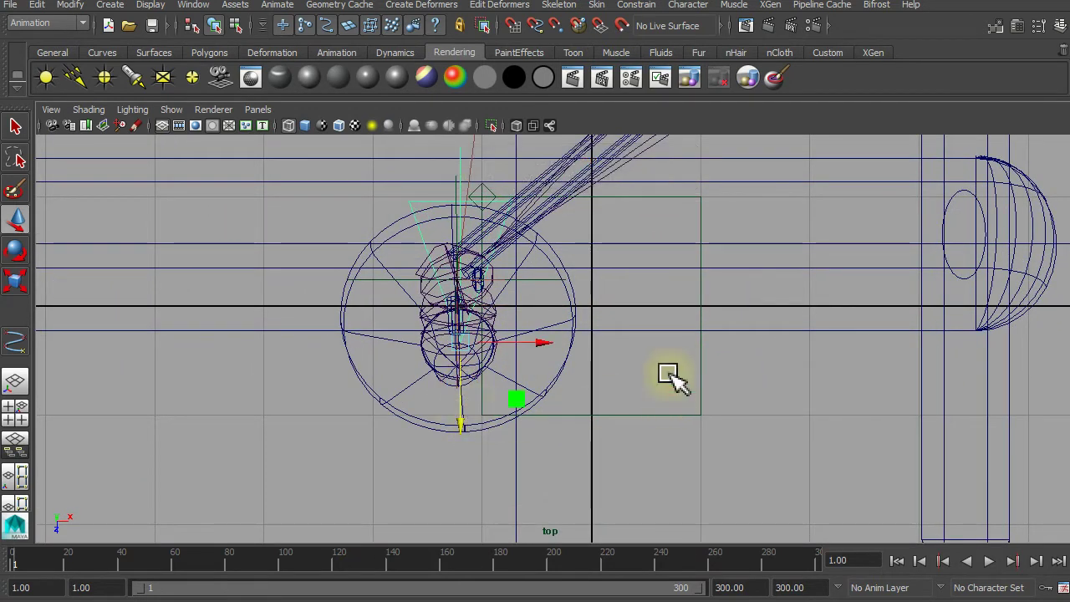
key("space")
key("space")
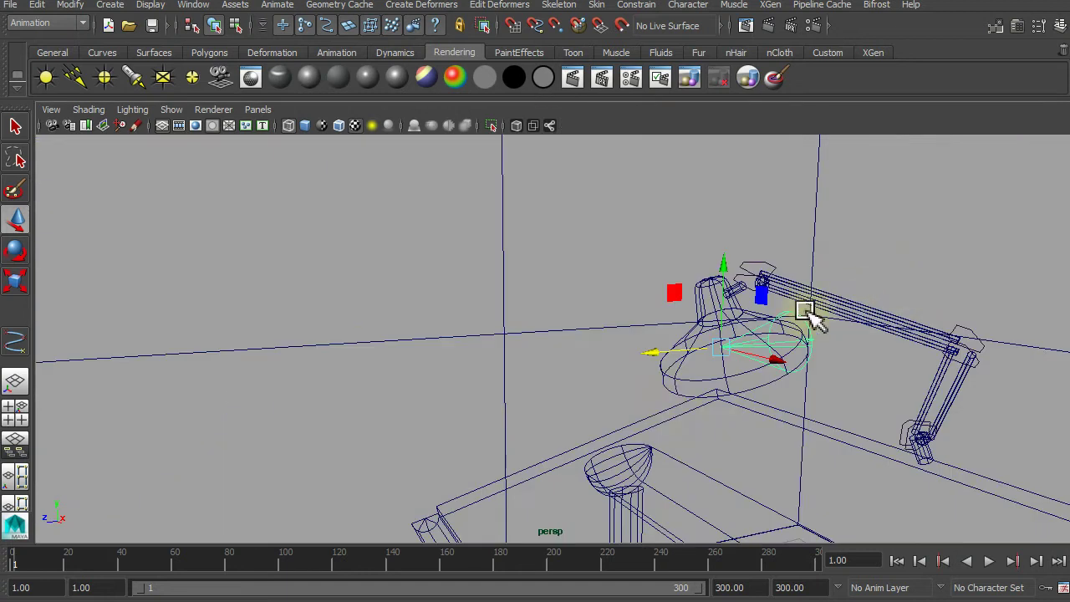
scroll(711, 411, "up", 1)
- Rotate the spot light so it points straight down from the shade toward the desk
scroll(675, 400, "up", 3)
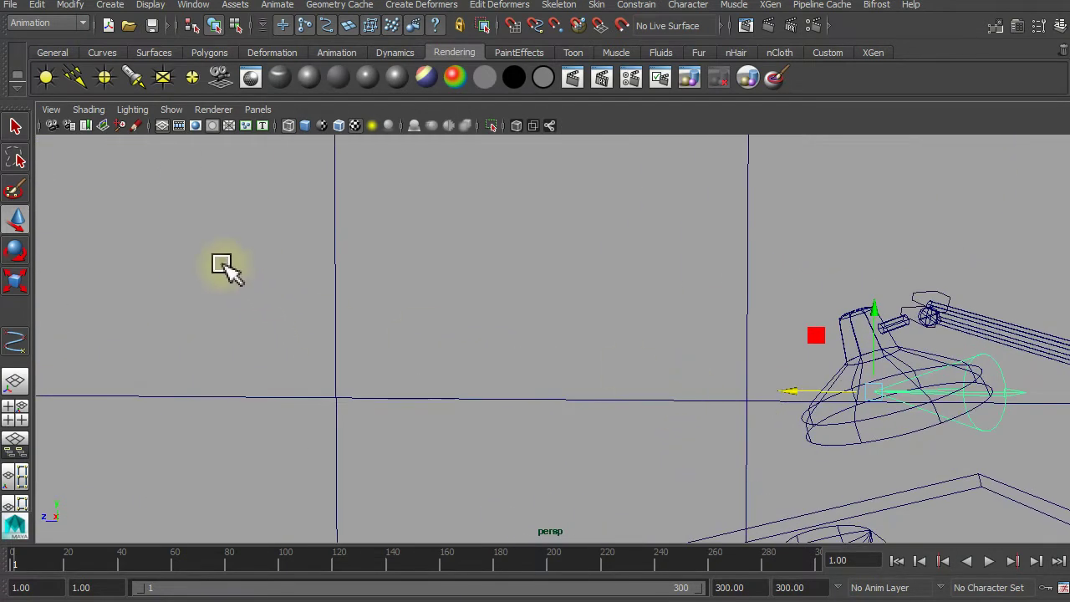
left_click(15, 252)
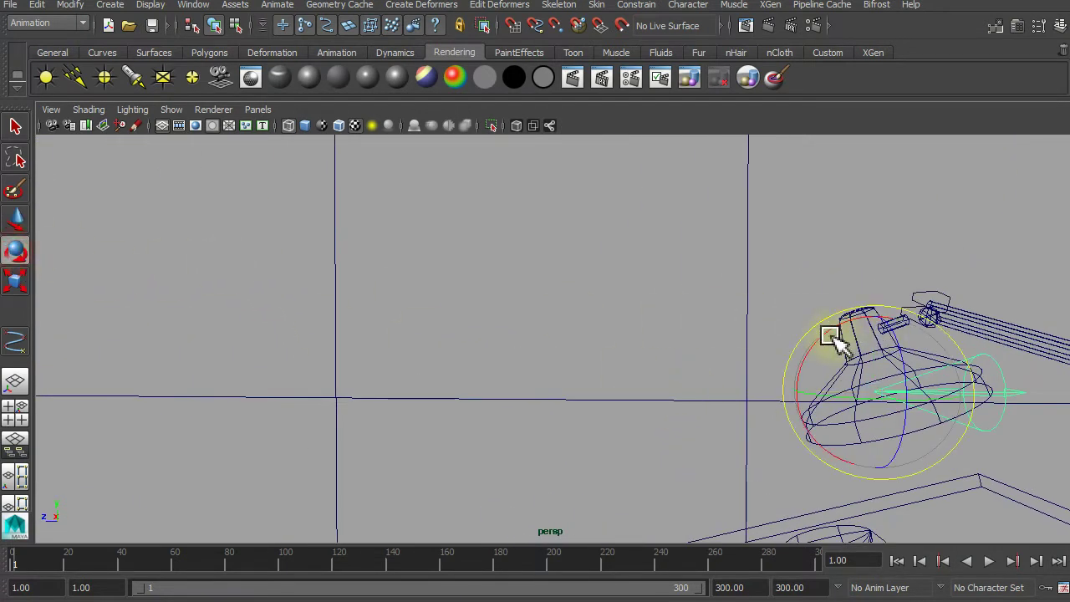
mouse_move(833, 339)
left_mouse_down()
mouse_move(890, 345)
mouse_move(914, 390)
left_mouse_up()
middle_click_drag(914, 390, 657, 370, "alt")
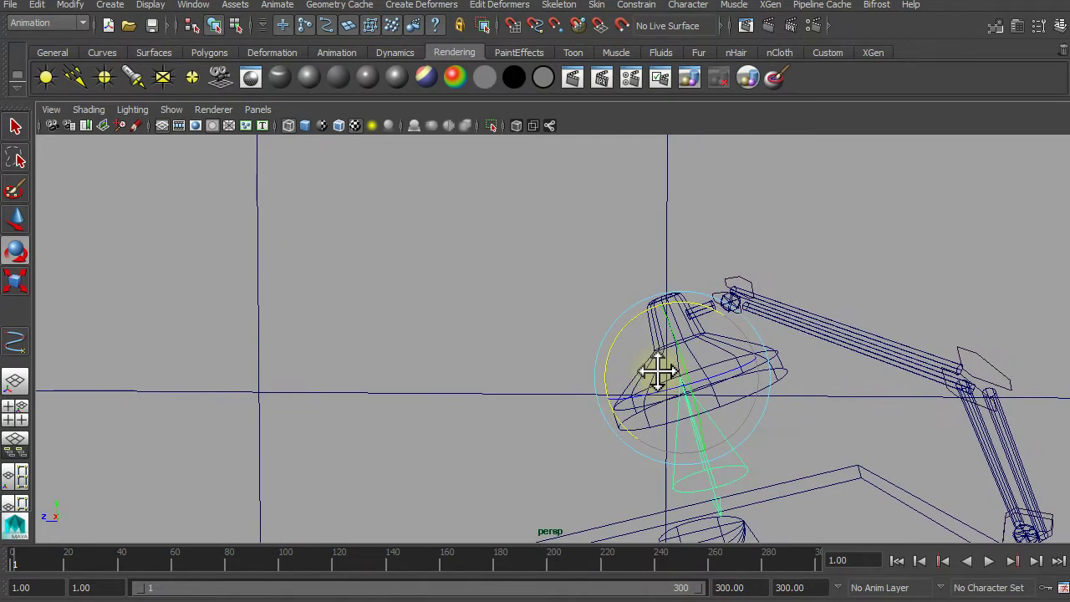
left_click(17, 219)
- Orbit around the lamp from several angles to check the light's downward aim
left_click_drag(605, 437, 697, 494, "alt")
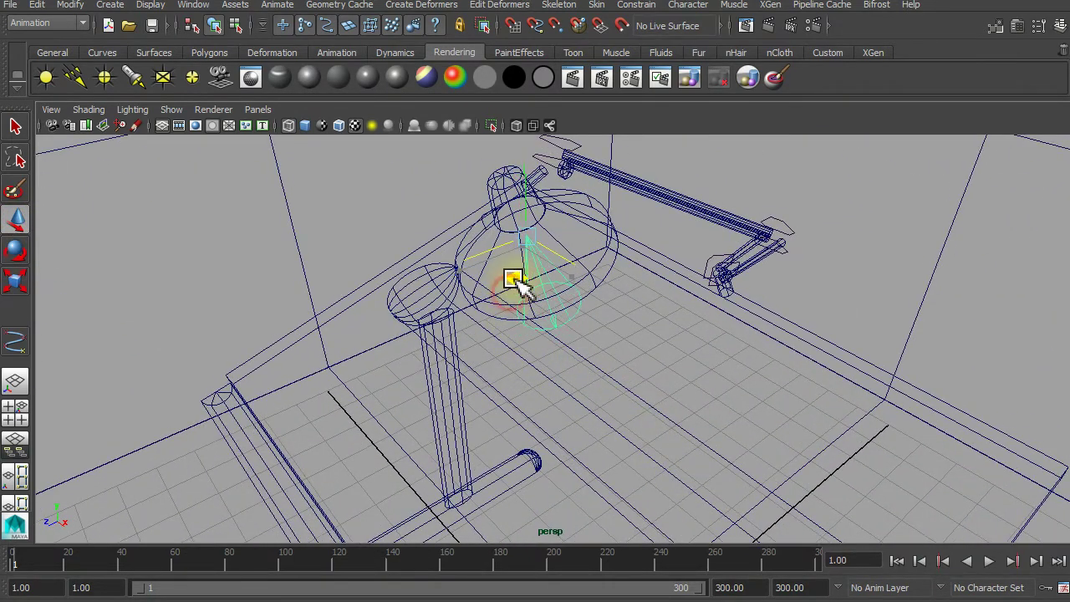
left_click_drag(513, 280, 429, 284, "alt")
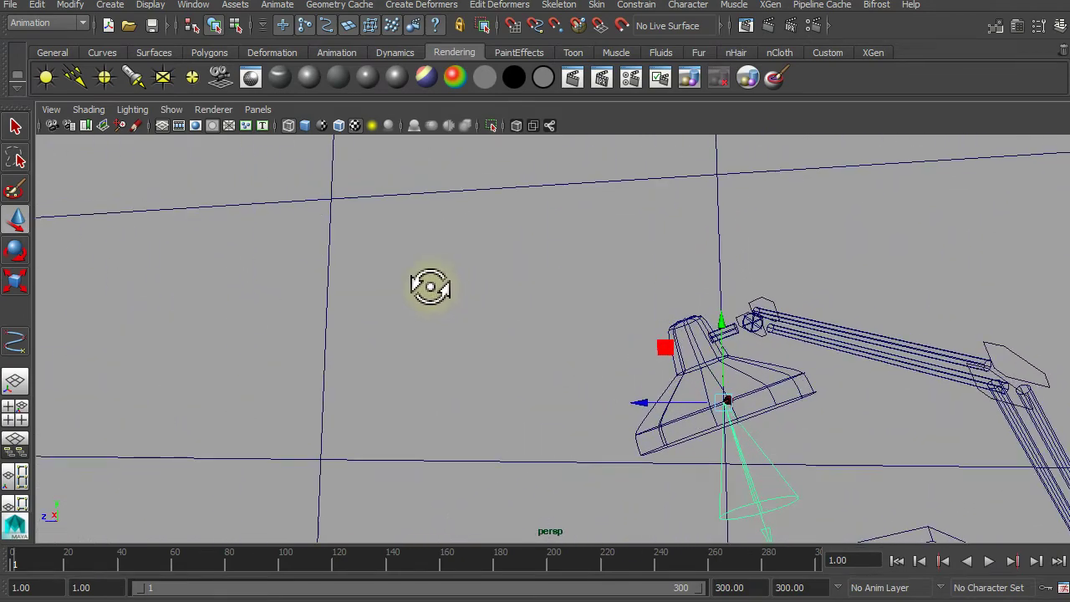
mouse_move(537, 429)
left_mouse_down("alt")
mouse_move(771, 471)
mouse_move(543, 458)
mouse_move(573, 439)
mouse_move(439, 487)
mouse_move(460, 456)
left_mouse_up("alt")
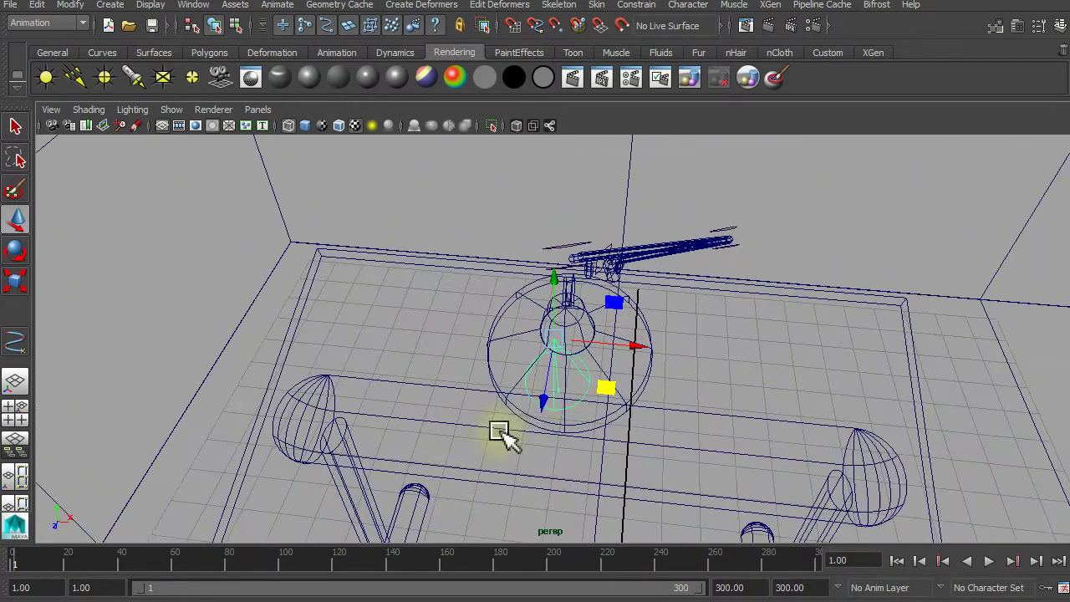
mouse_move(510, 418)
left_mouse_down("alt")
mouse_move(580, 401)
mouse_move(766, 312)
mouse_move(566, 353)
mouse_move(515, 400)
left_mouse_up("alt")
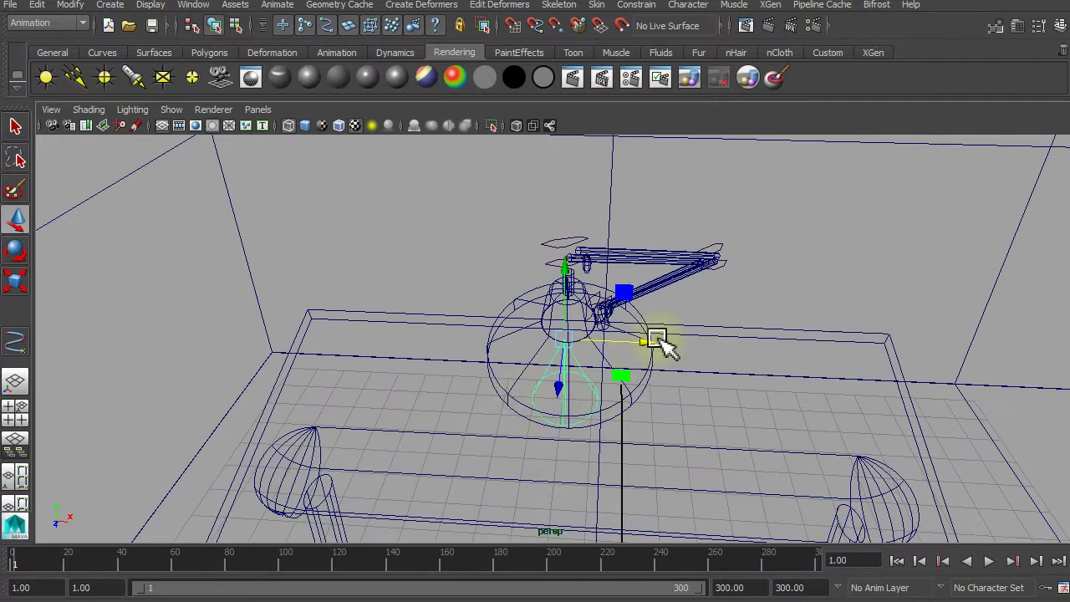
mouse_move(649, 342)
left_mouse_down("alt")
mouse_move(594, 413)
mouse_move(577, 407)
mouse_move(568, 310)
mouse_move(587, 267)
left_mouse_up("alt")
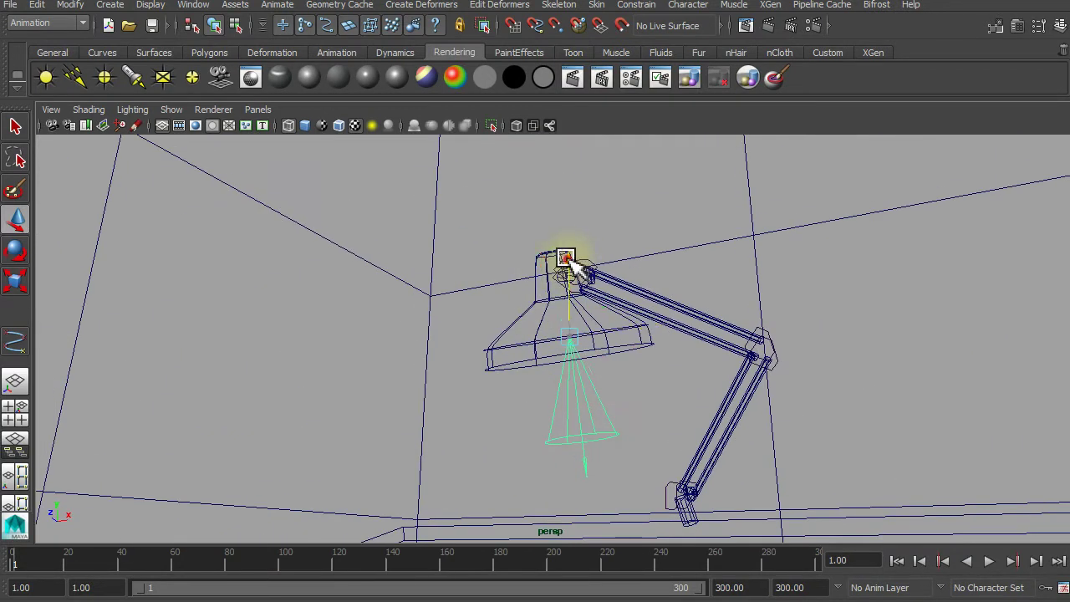
mouse_move(585, 305)
left_mouse_down("alt")
mouse_move(477, 351)
mouse_move(480, 377)
left_mouse_up("alt")
mouse_move(461, 310)
left_mouse_down("alt")
mouse_move(514, 365)
mouse_move(556, 326)
mouse_move(616, 323)
mouse_move(627, 306)
mouse_move(625, 266)
mouse_move(604, 351)
left_mouse_up("alt")
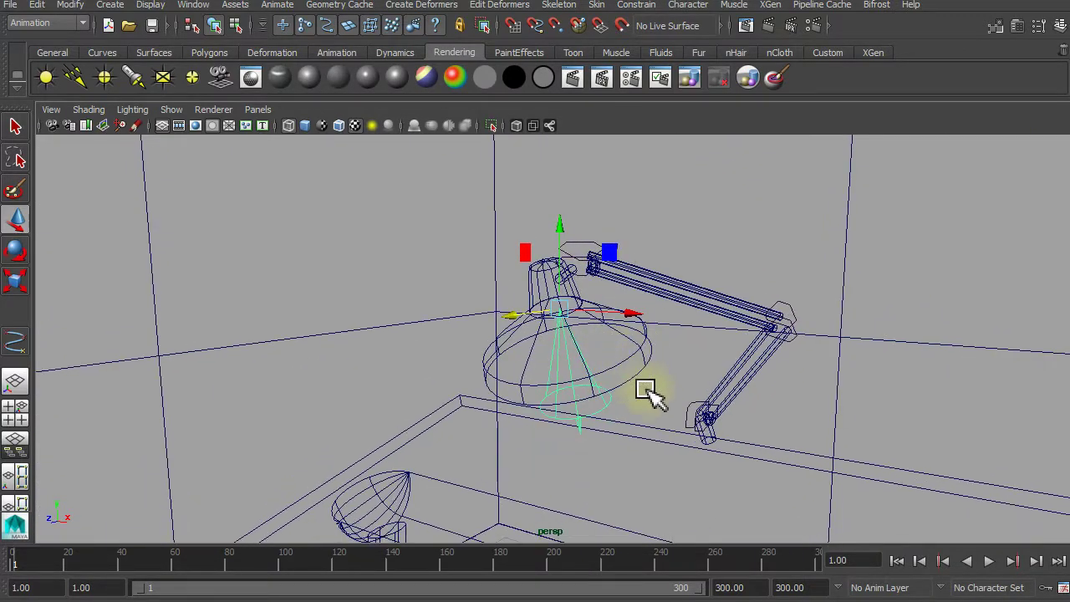
mouse_move(678, 418)
left_mouse_down("alt")
mouse_move(657, 389)
mouse_move(639, 399)
left_mouse_up("alt")
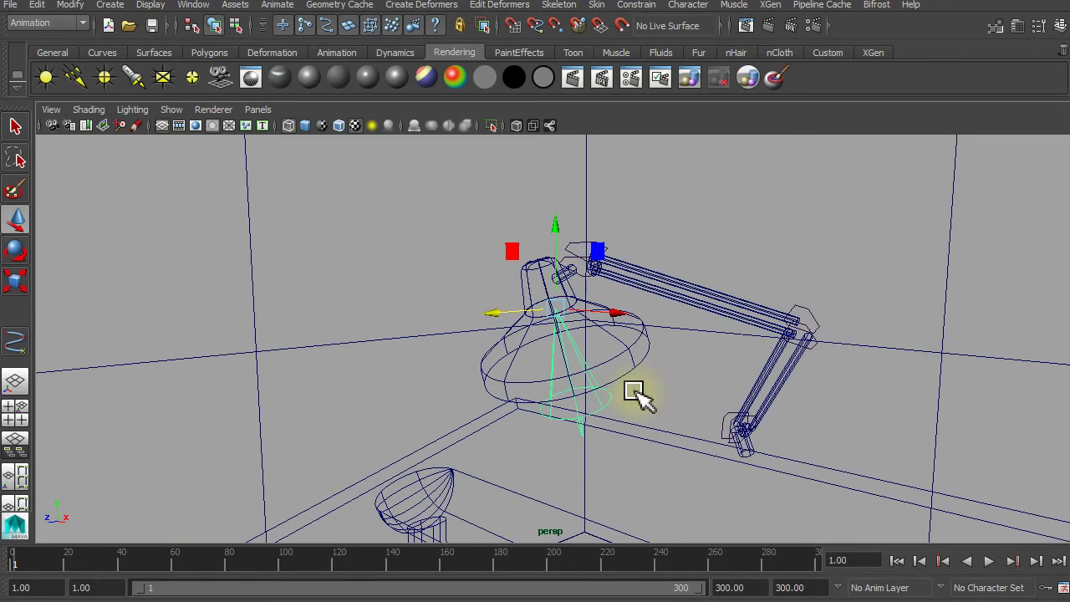
- Show textured display lit by scene lights using the Legacy High Quality Viewport renderer
key("6")
key("7")
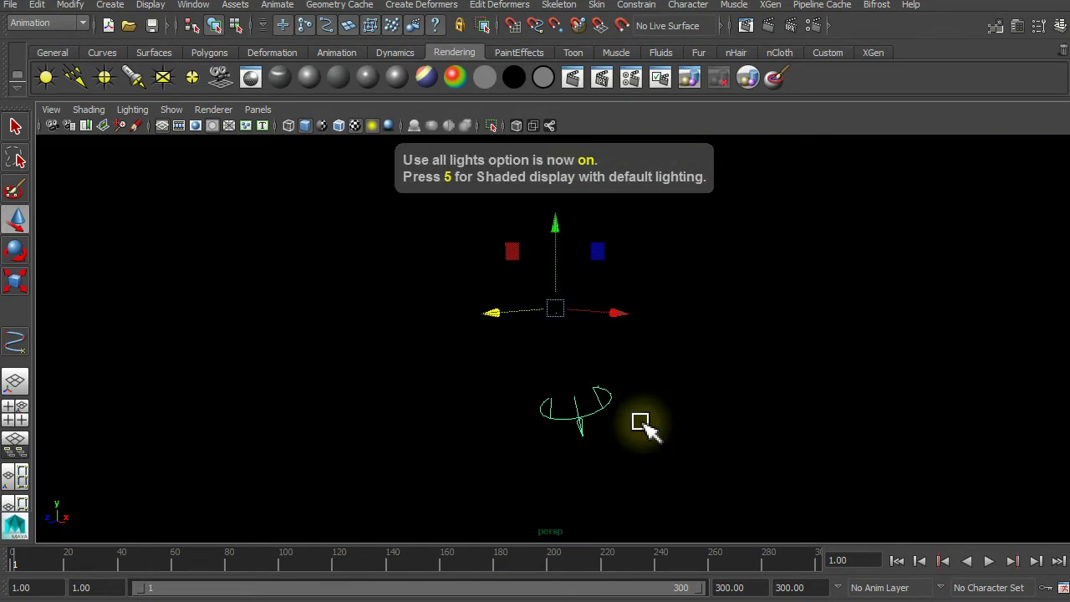
left_click_drag(638, 423, 639, 425, "alt")
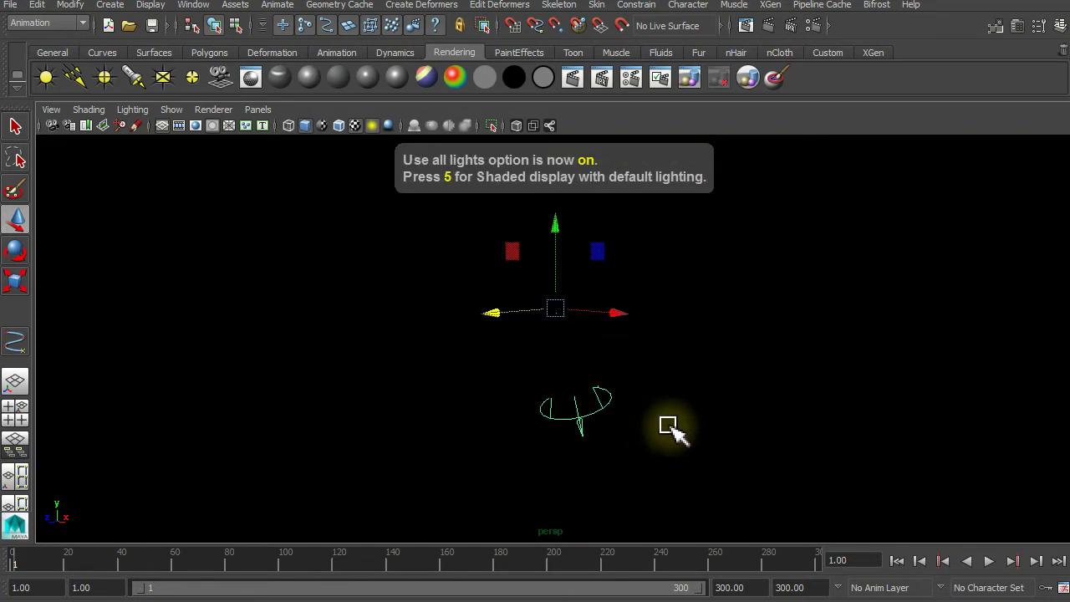
left_click(213, 111)
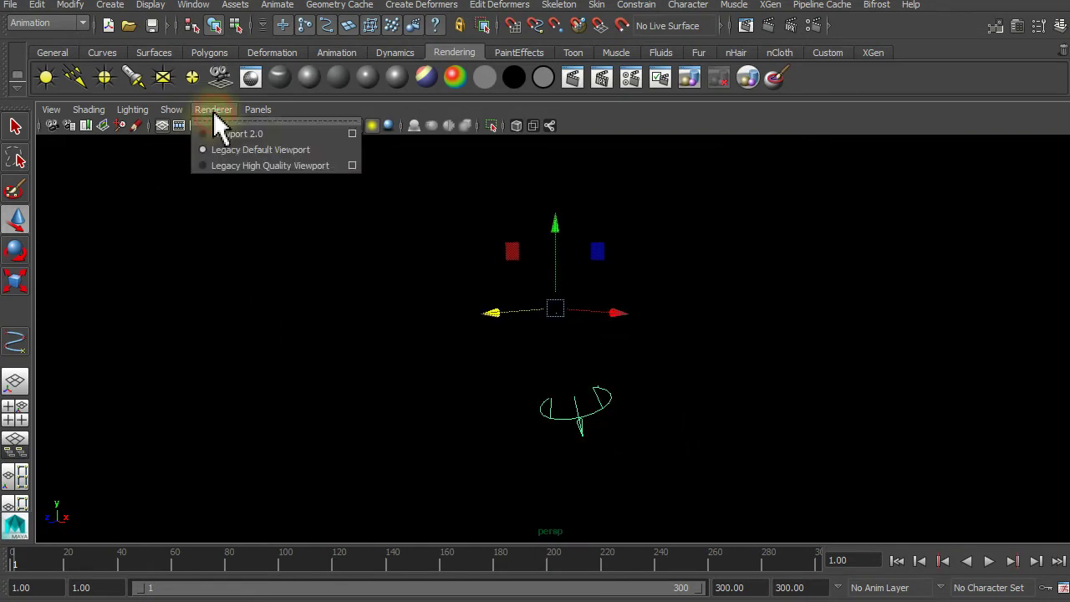
left_click(240, 166)
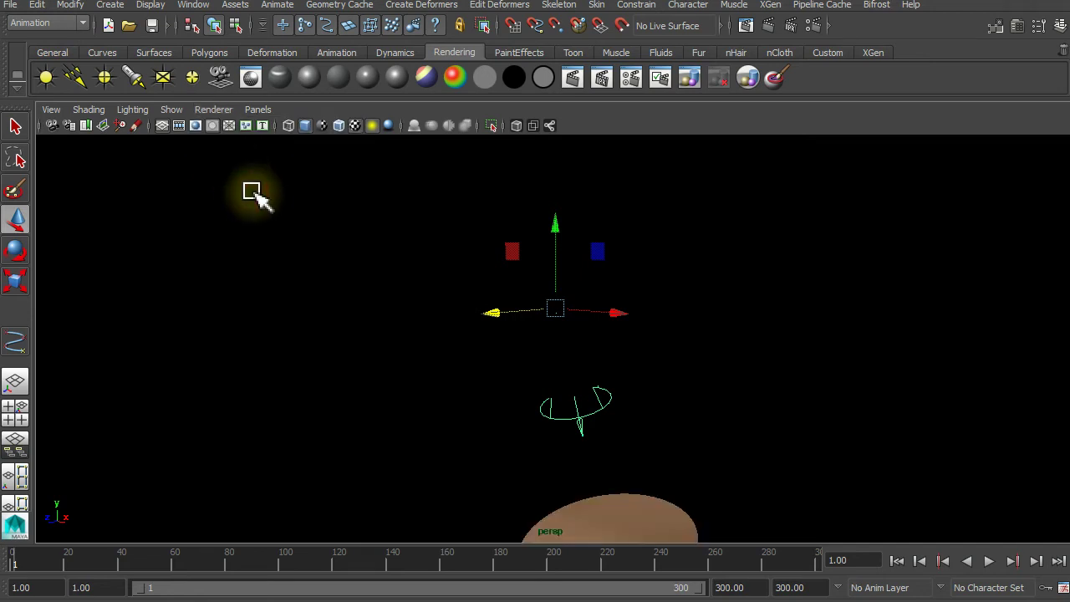
left_click_drag(608, 406, 608, 409, "alt")
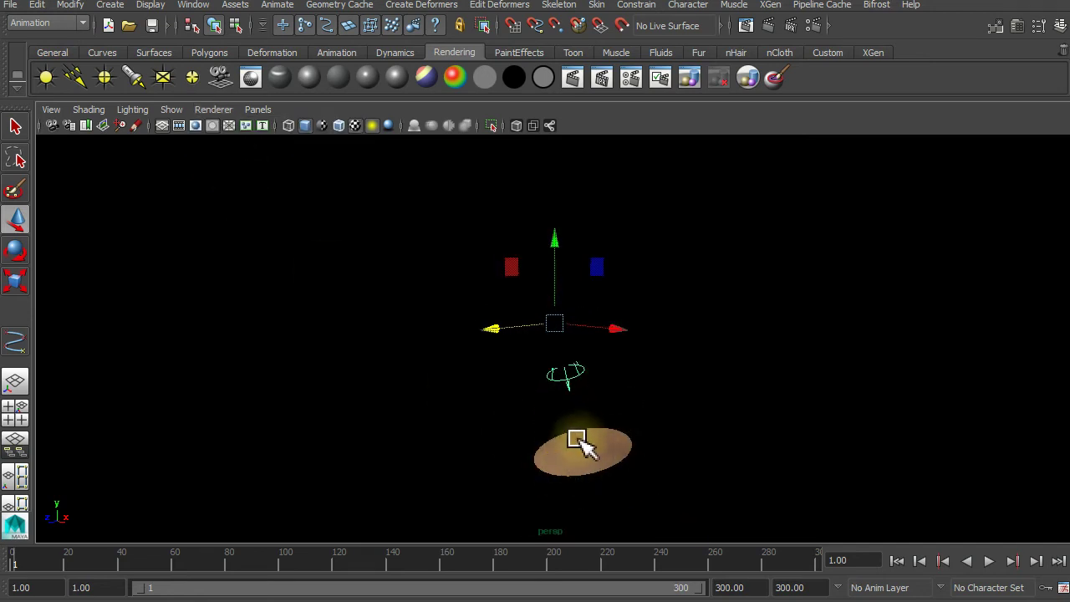
- Widen the spotlight's cone angle to 136.132 in the Attribute Editor
left_click(1017, 25)
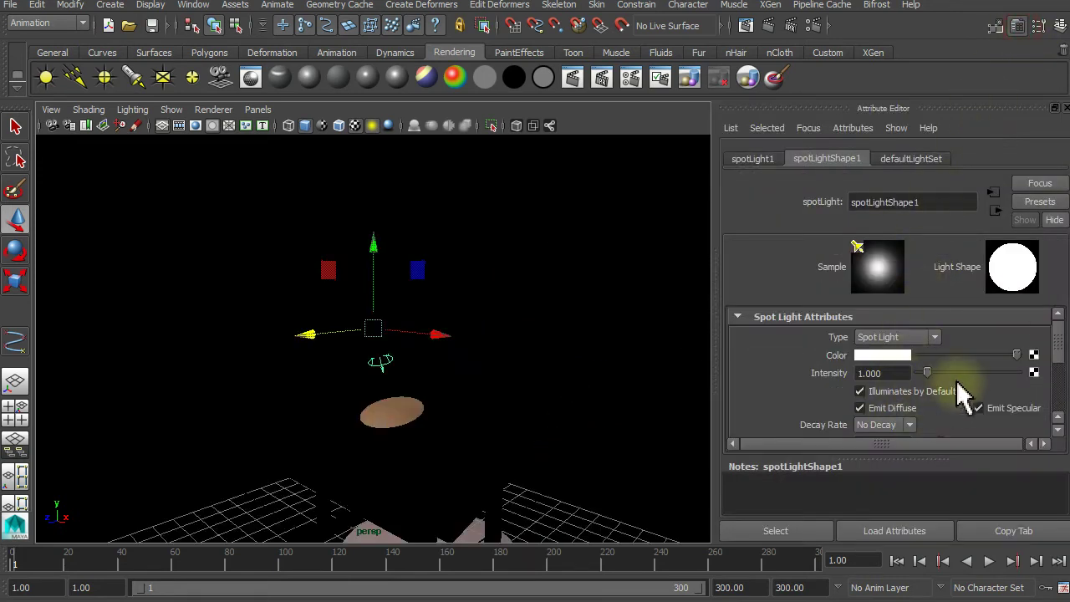
scroll(945, 393, "down", 3)
left_click_drag(939, 342, 988, 342)
left_click_drag(997, 341, 993, 341)
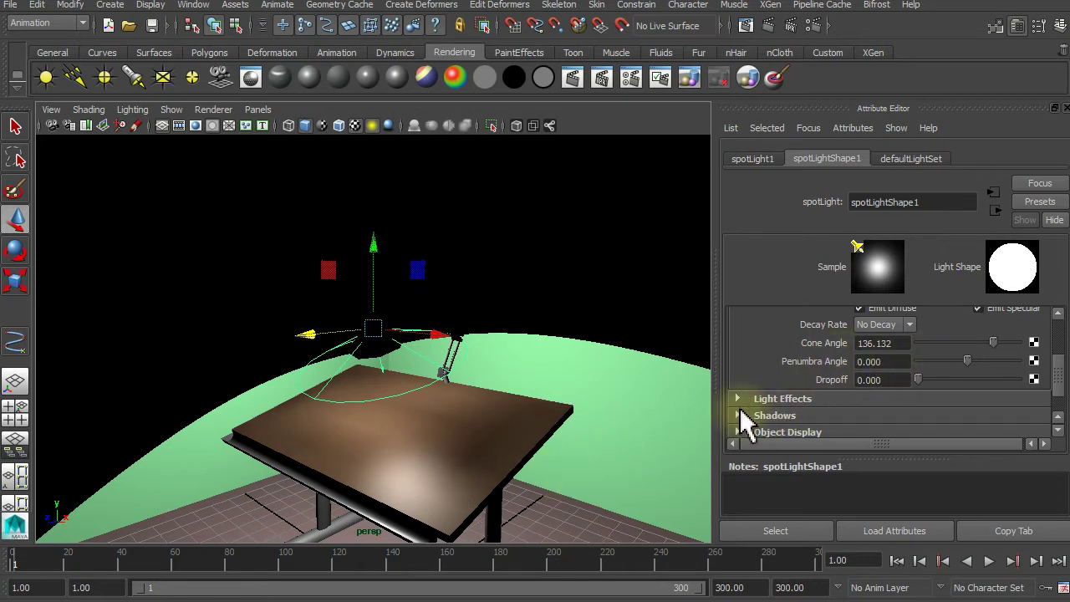
- Enable depth map shadows with filter size 5 and run a test render
left_click(735, 416)
scroll(854, 406, "down", 3)
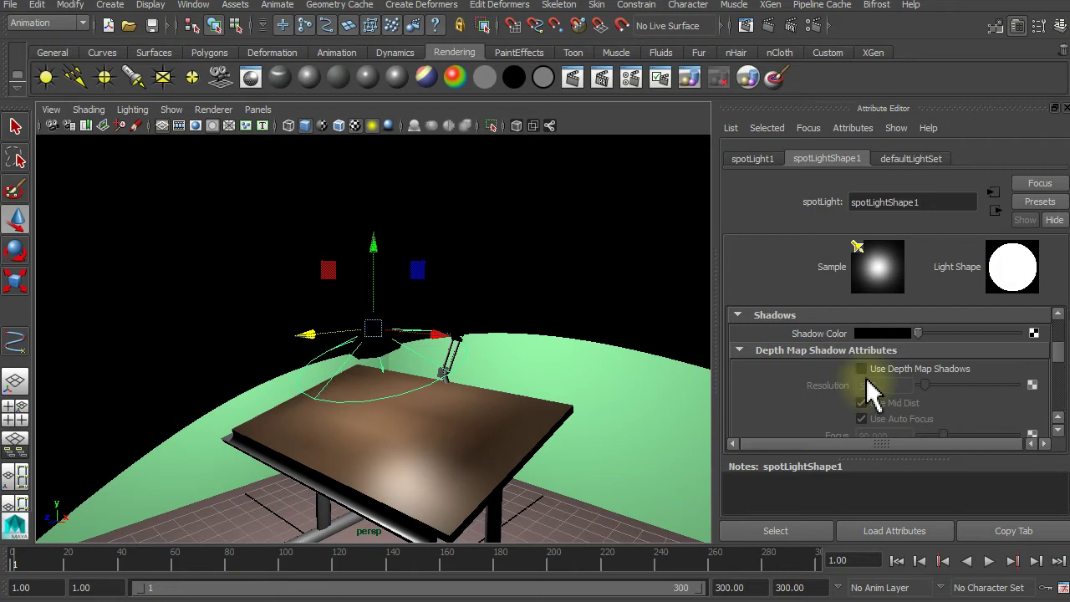
left_click(861, 369)
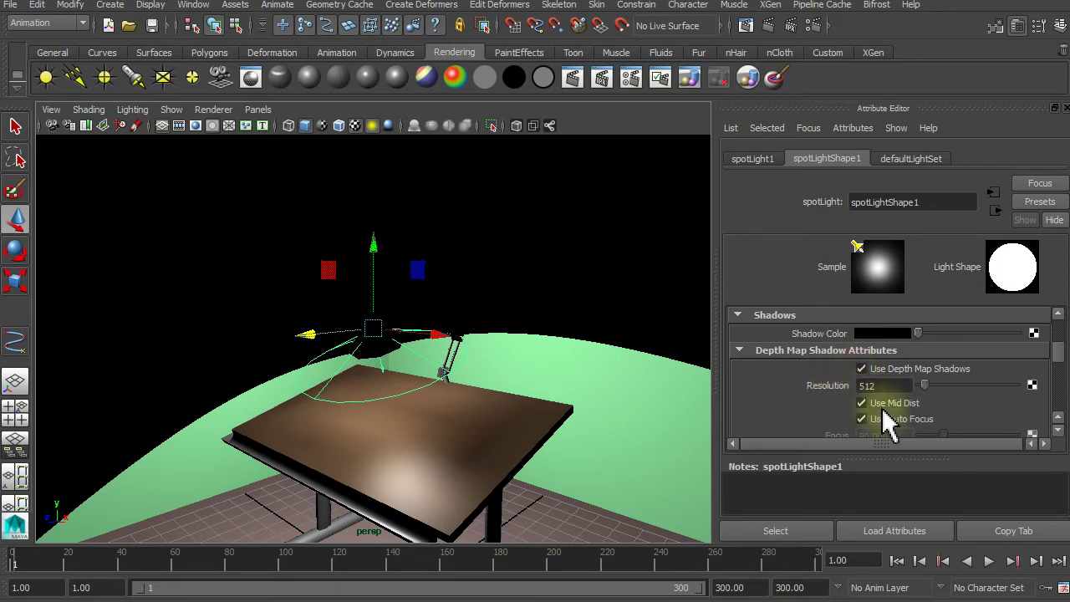
scroll(835, 405, "down", 1)
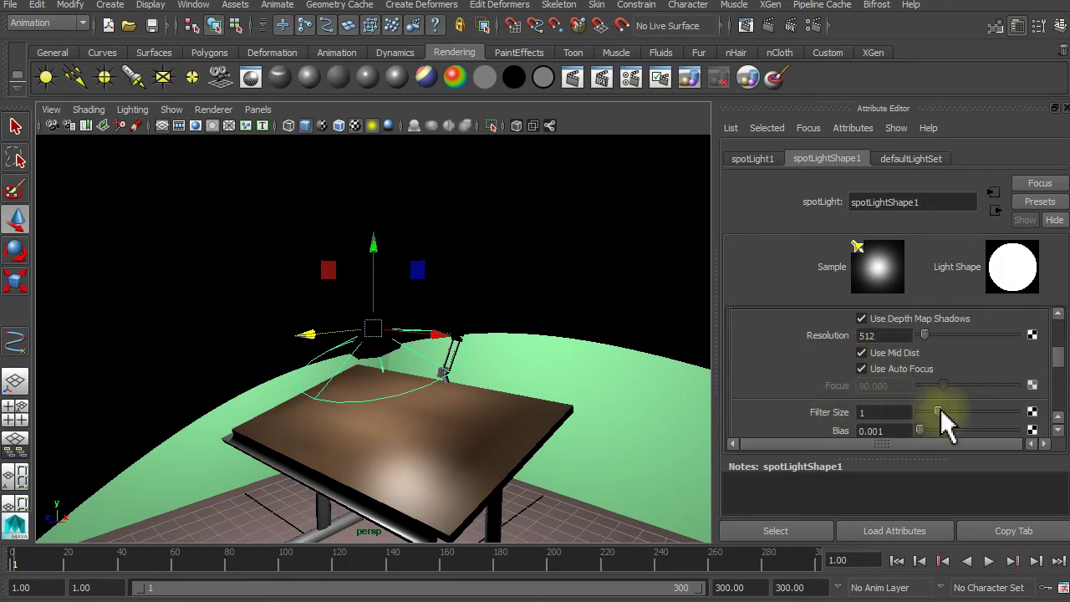
left_click_drag(939, 409, 979, 418)
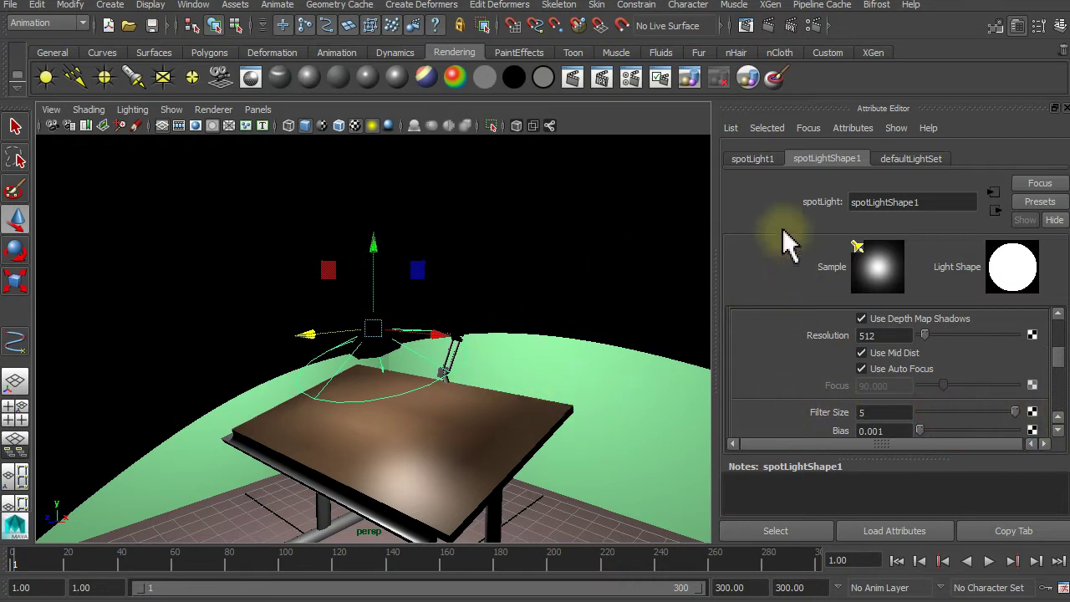
left_click(768, 25)
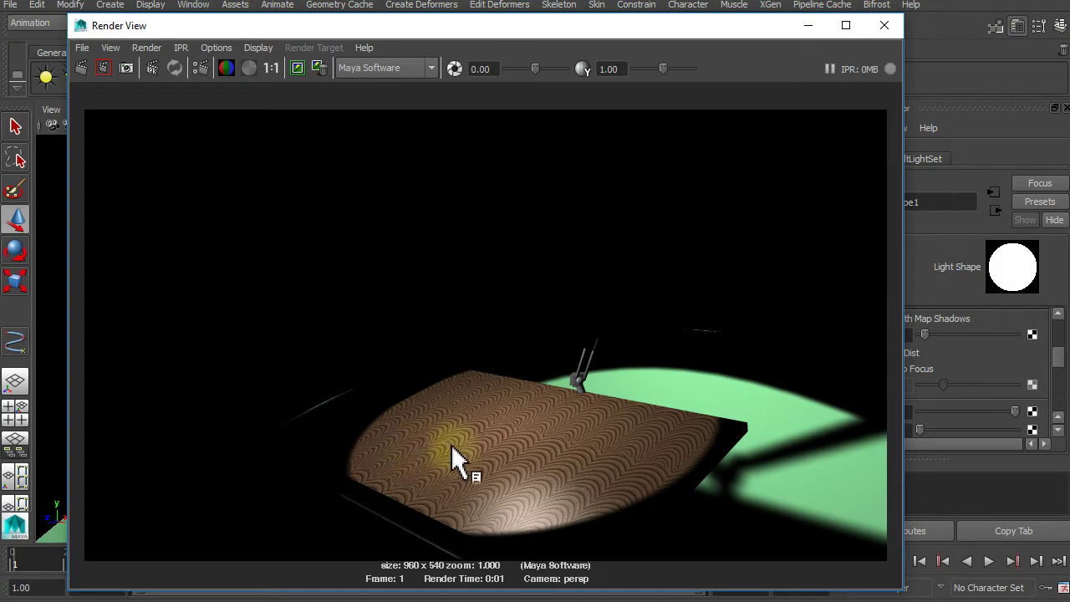
left_click(886, 28)
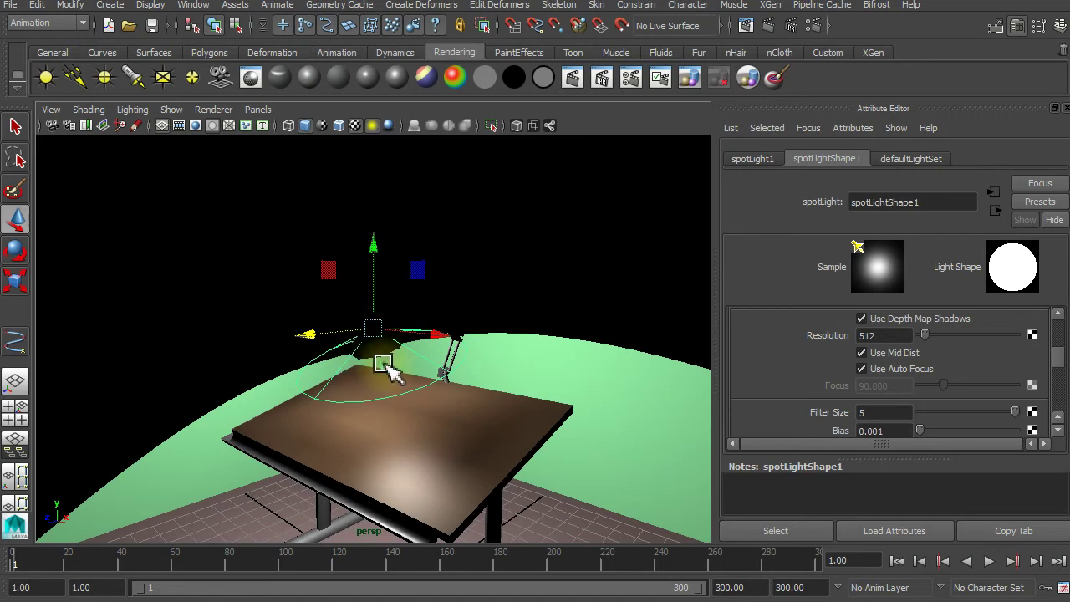
- In wireframe, rotate the spotlight to re-aim its cone
key("4")
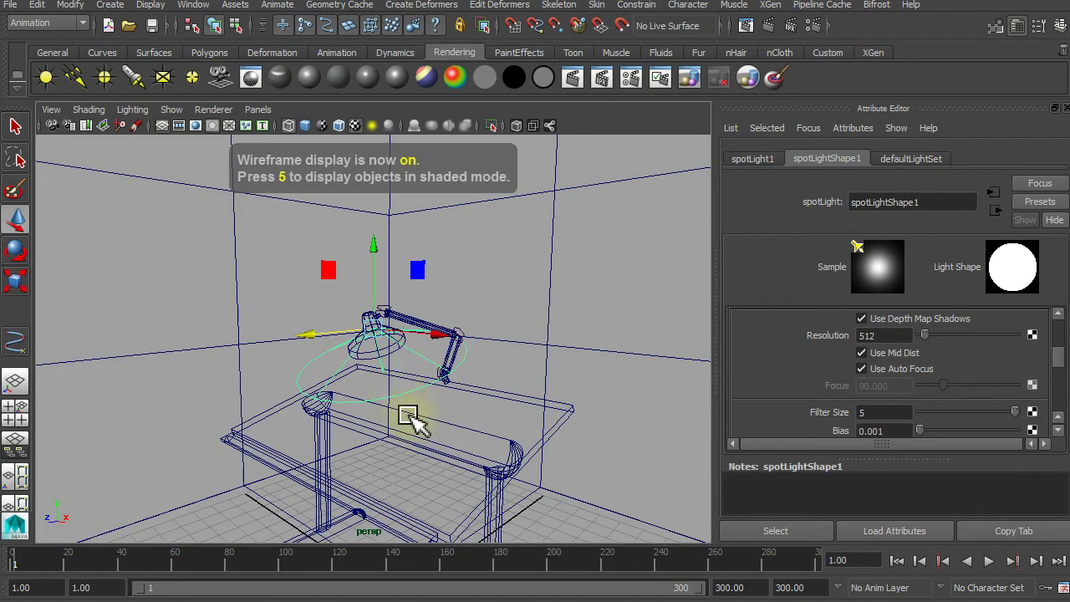
mouse_move(410, 449)
left_mouse_down("alt")
mouse_move(303, 448)
mouse_move(275, 426)
left_mouse_up("alt")
right_click_drag(274, 425, 370, 246, "alt")
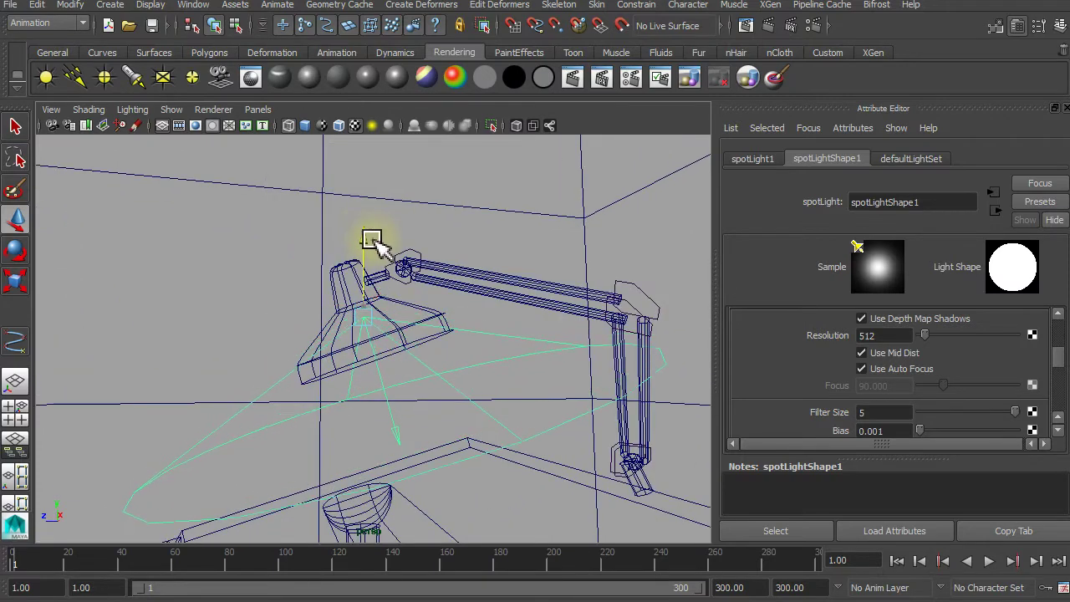
key("w")
mouse_move(351, 393)
left_mouse_down("alt")
mouse_move(299, 504)
mouse_move(341, 515)
mouse_move(315, 486)
left_mouse_up("alt")
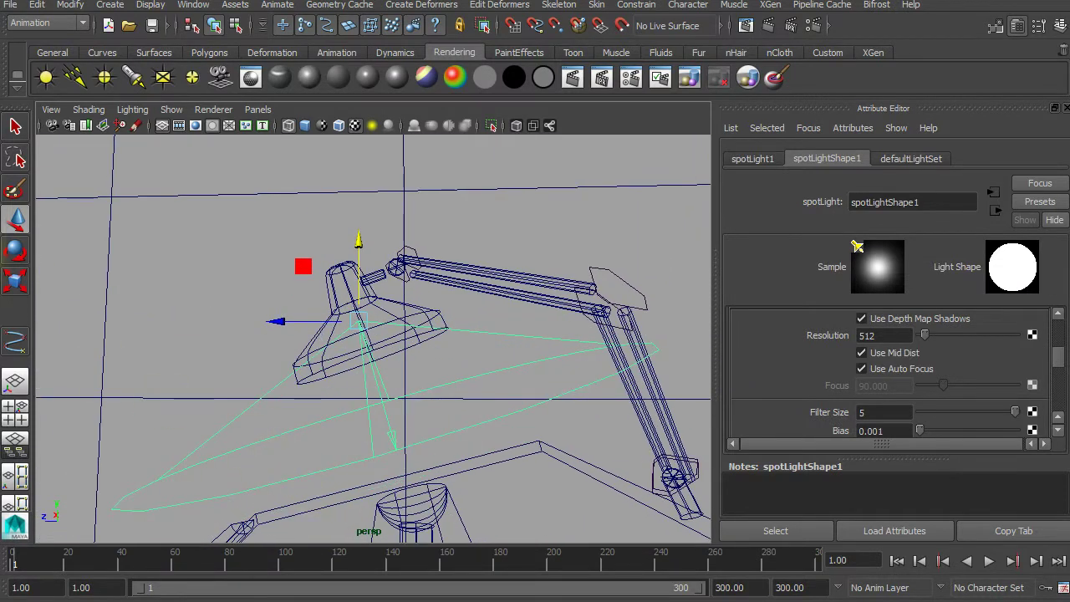
left_click(13, 253)
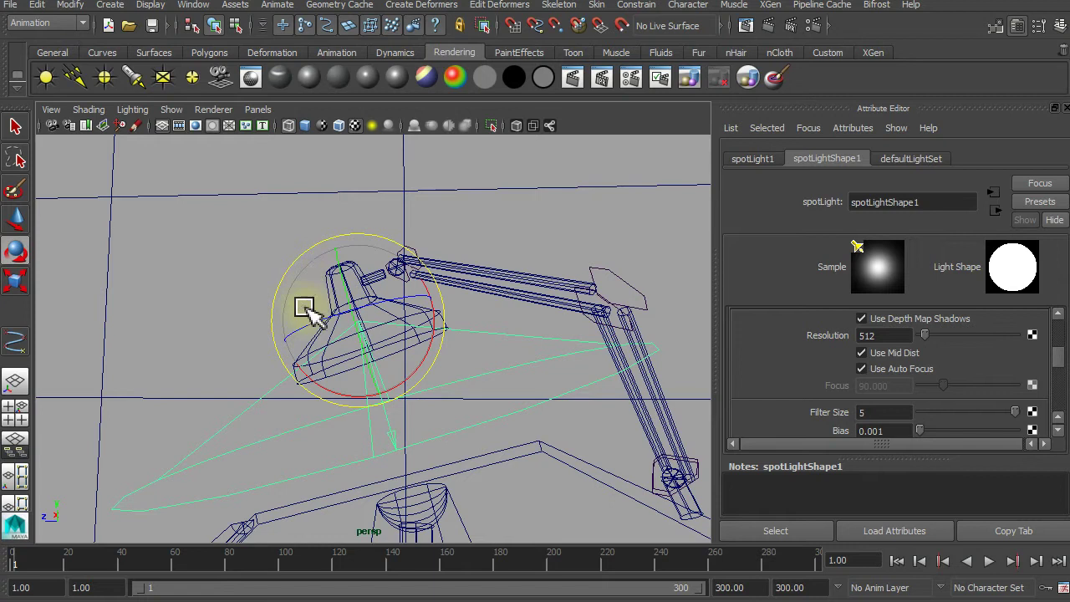
left_click_drag(348, 395, 349, 394)
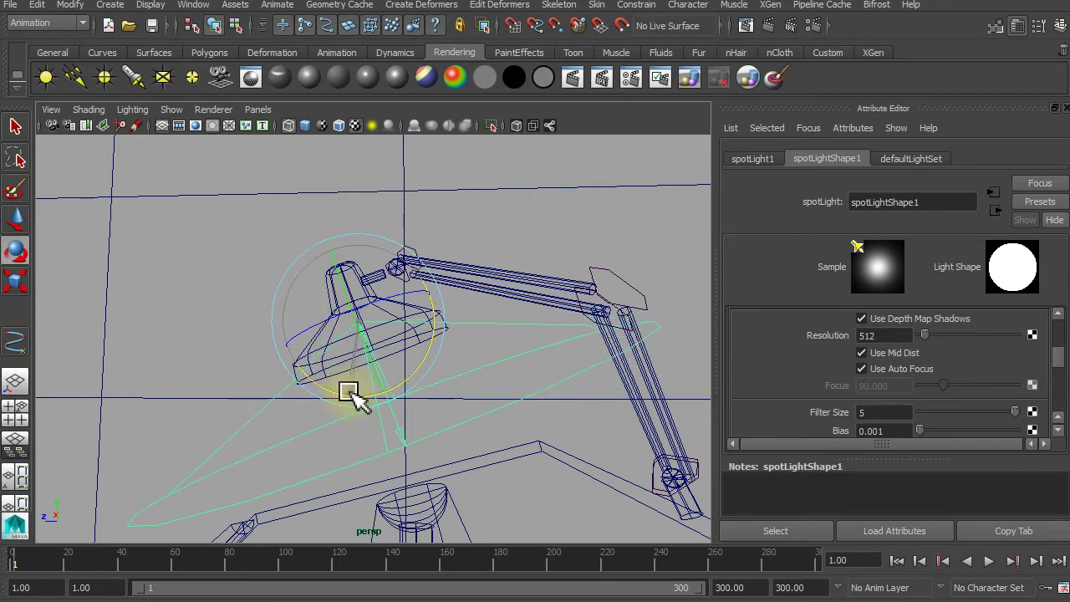
- Drag the spotlight's origin into the lamp shade, then deselect and zoom out to the whole room
left_click(189, 234)
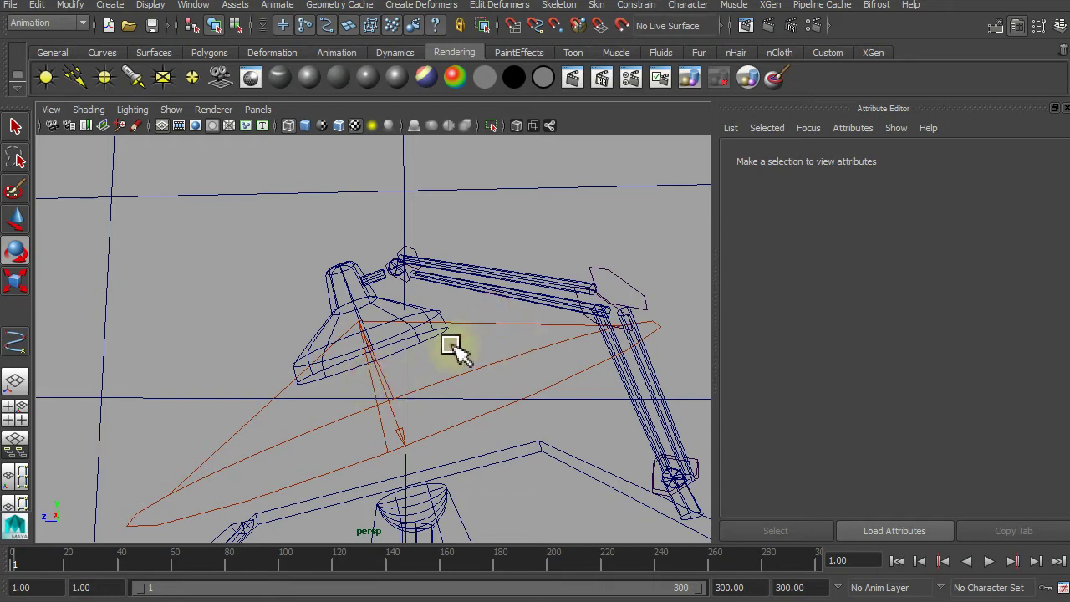
left_click(369, 418)
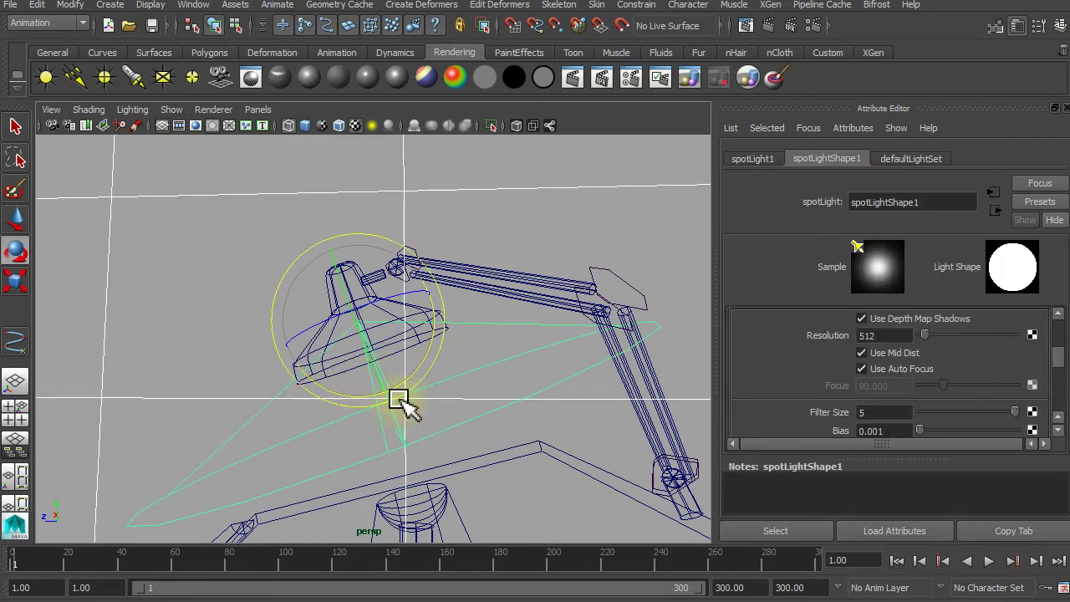
left_click(386, 420)
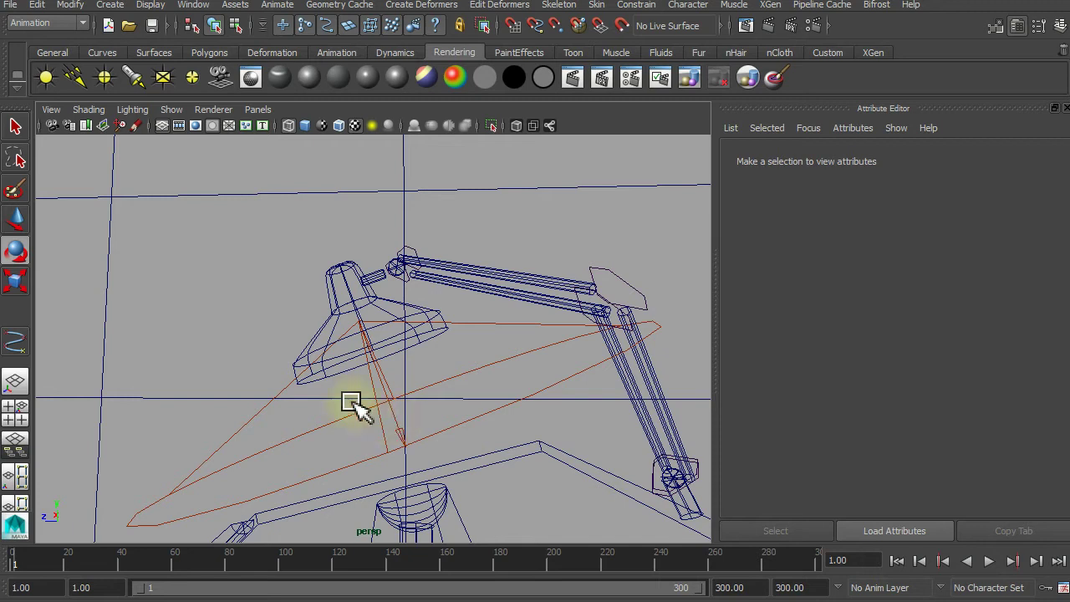
left_click(395, 424)
left_click(17, 219)
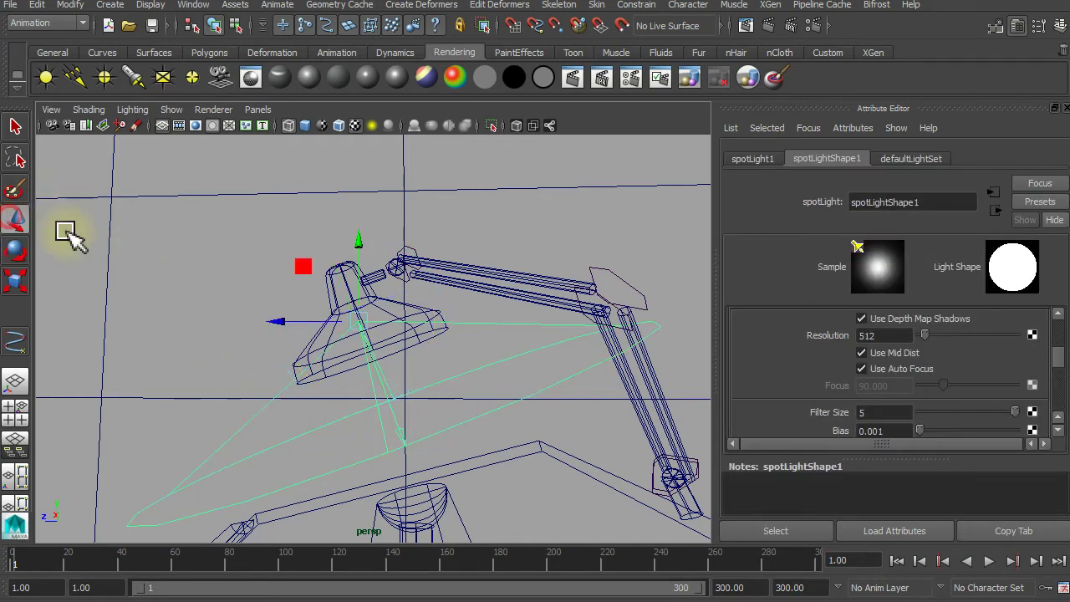
left_click(358, 247)
left_click_drag(357, 248, 284, 327)
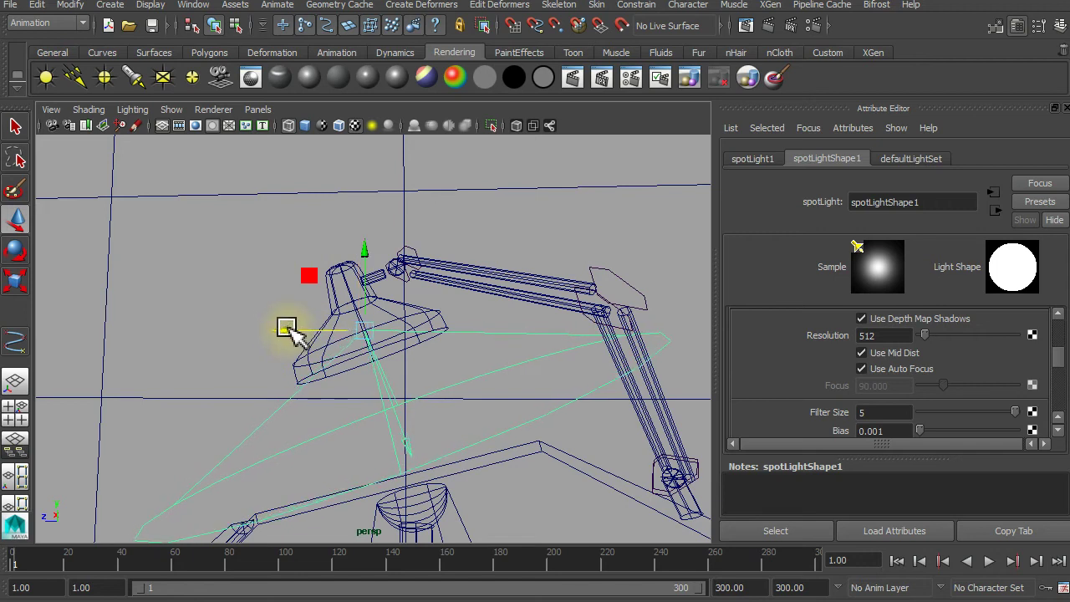
left_click(585, 426)
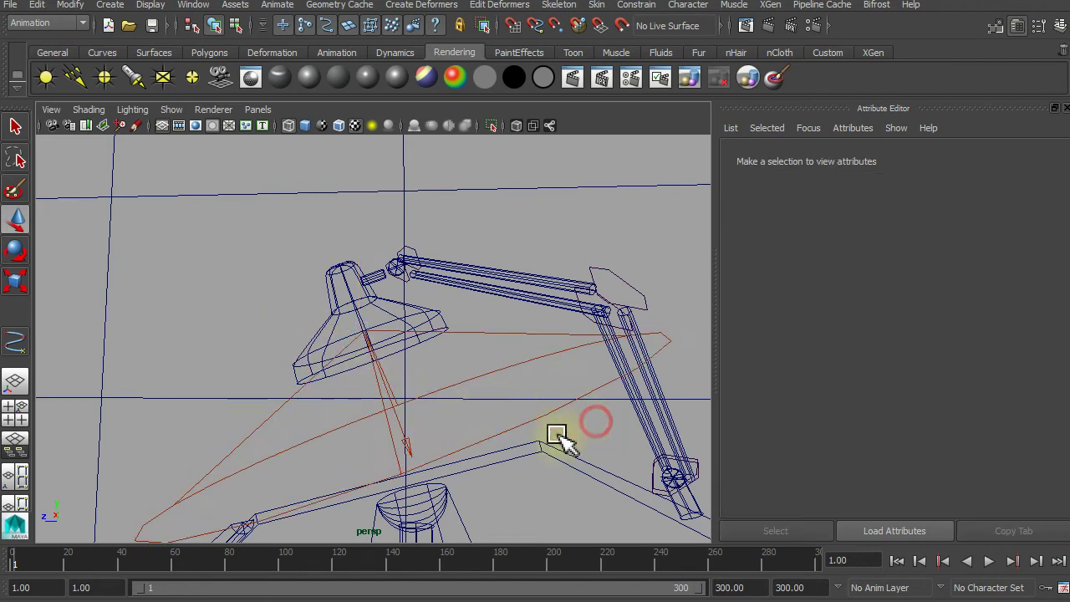
scroll(405, 383, "down", 5)
mouse_move(382, 410)
left_mouse_down("alt")
mouse_move(346, 437)
mouse_move(425, 454)
left_mouse_up("alt")
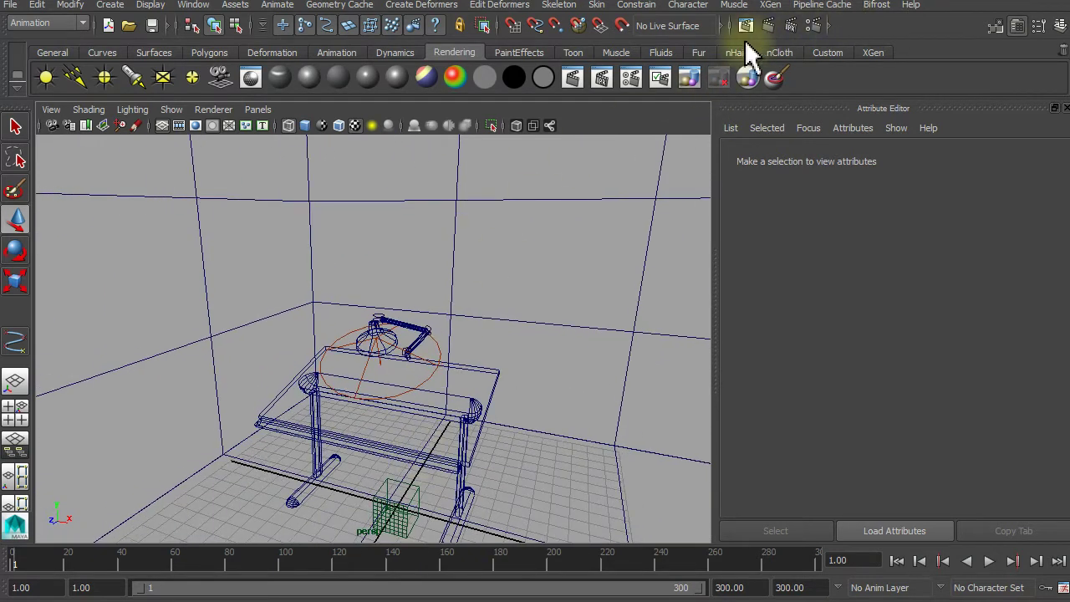
- Show the scene shaded and lit by all its lights, revealing the green wall glow, then render the frame
key("7")
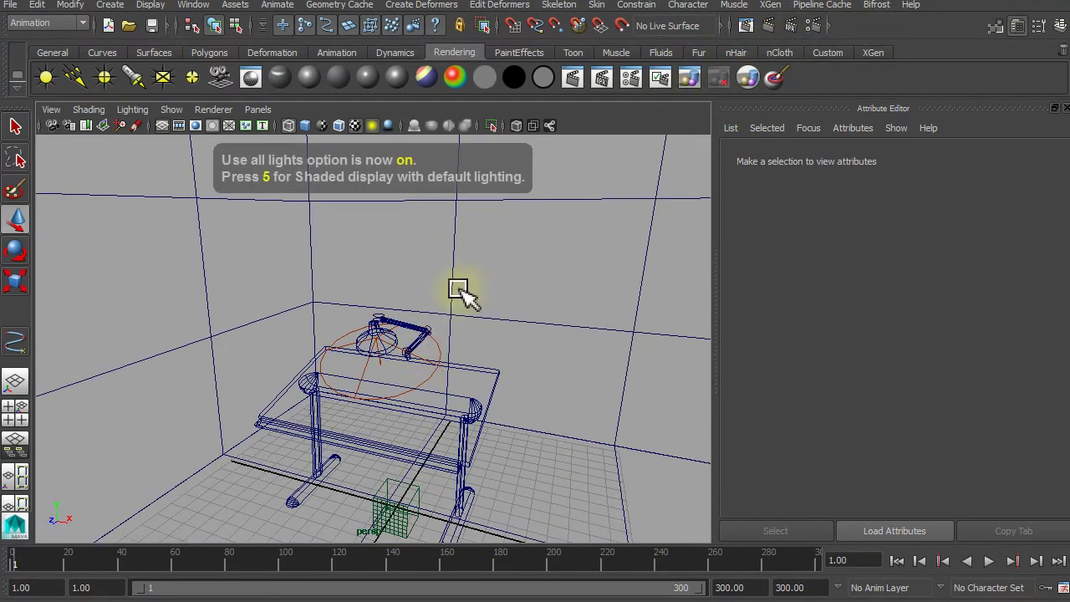
left_click(462, 289)
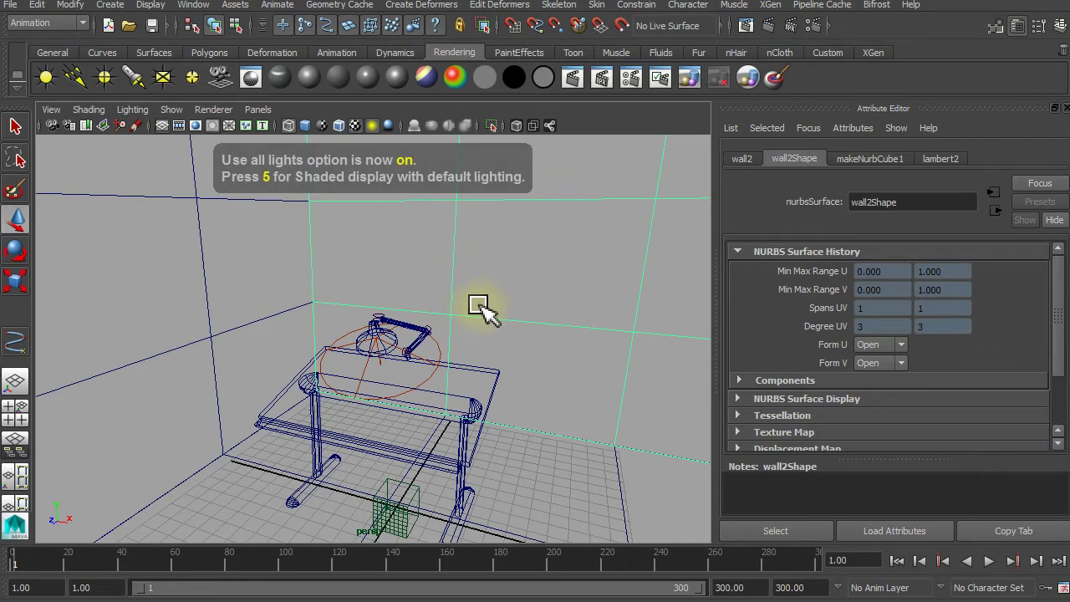
key("5")
key("7")
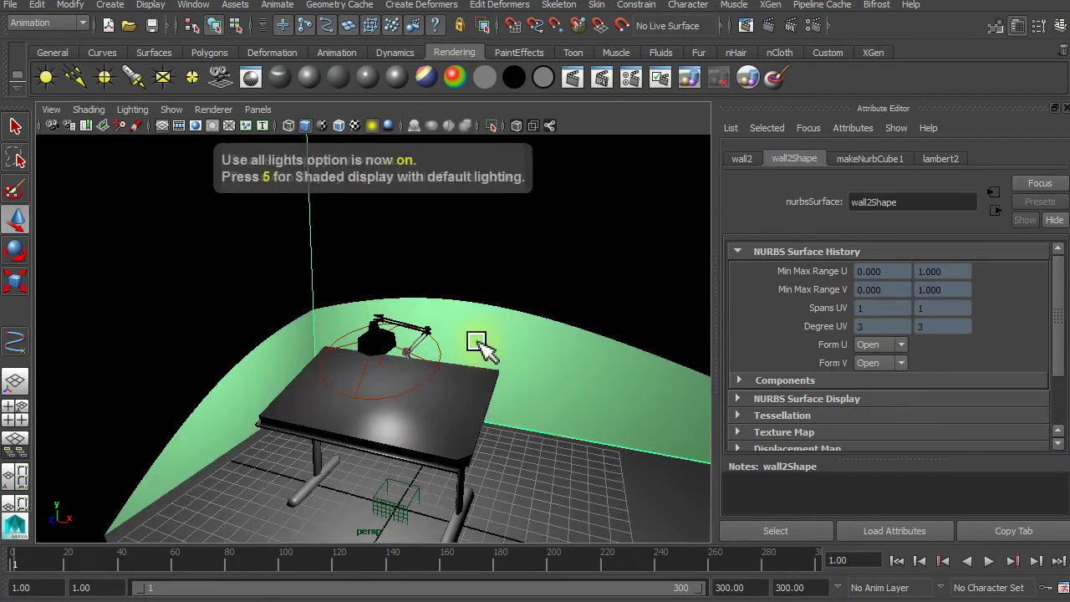
mouse_move(440, 444)
left_mouse_down("alt")
mouse_move(413, 449)
mouse_move(334, 406)
mouse_move(375, 446)
left_mouse_up("alt")
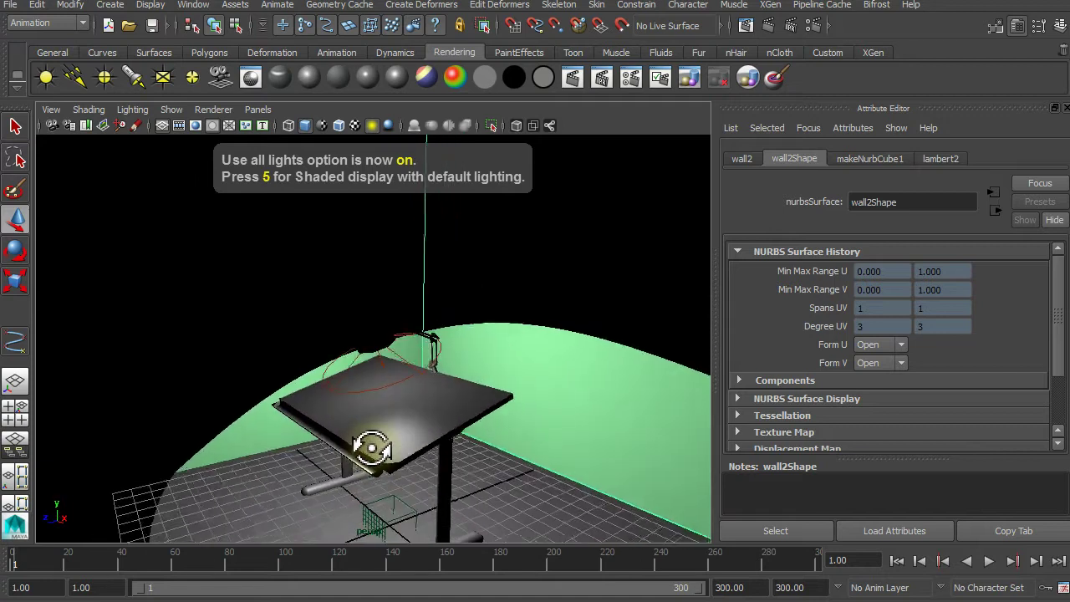
left_click(767, 25)
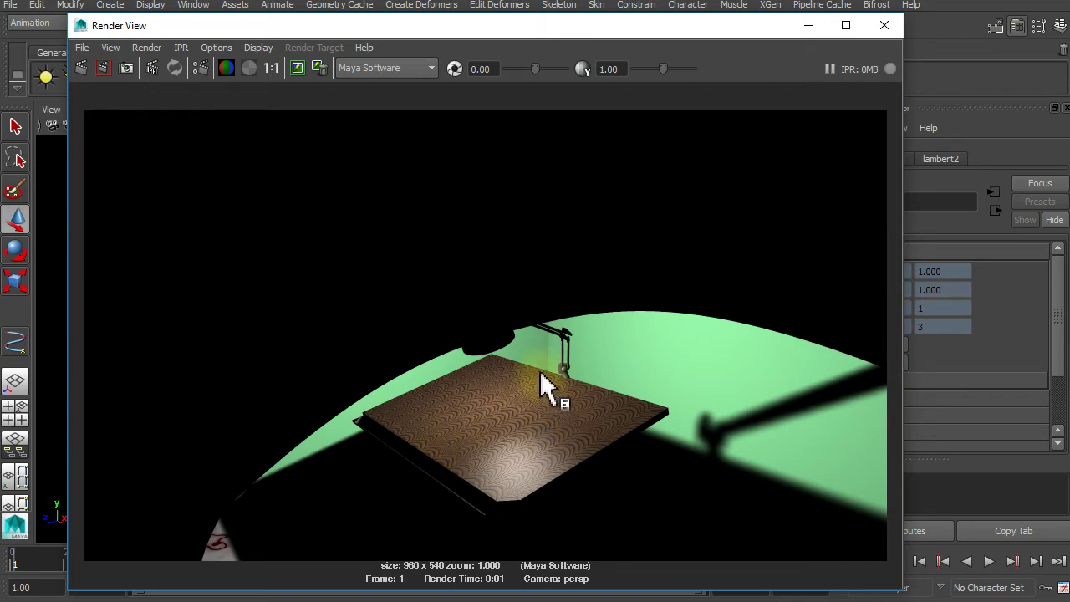
- Close the render, orbit to a low side angle, and render the frame again
left_click(884, 25)
mouse_move(501, 406)
left_mouse_down("alt")
mouse_move(432, 346)
mouse_move(351, 317)
left_mouse_up("alt")
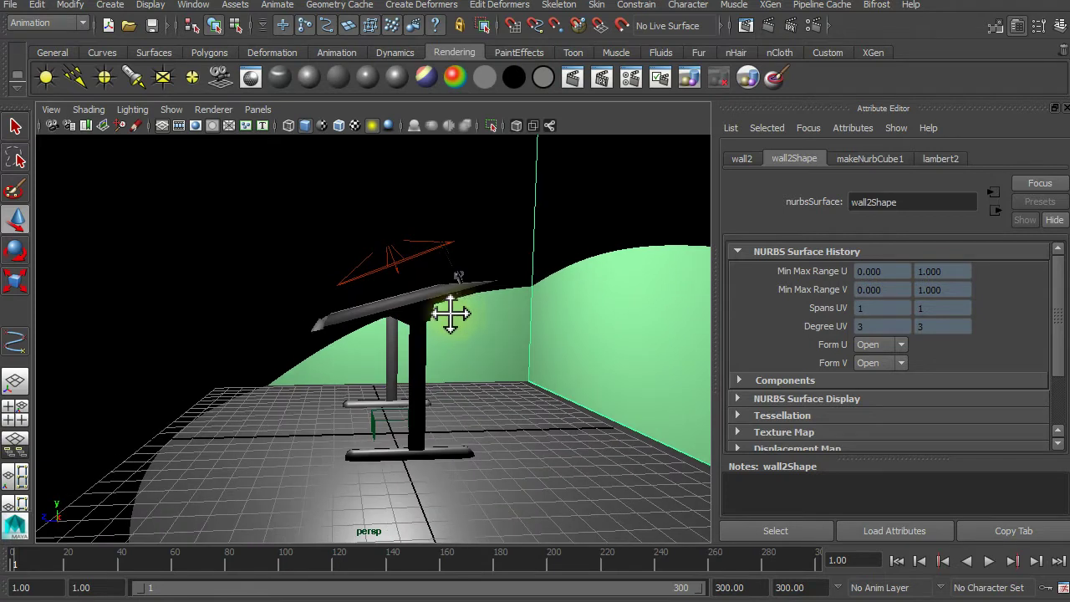
left_click(767, 25)
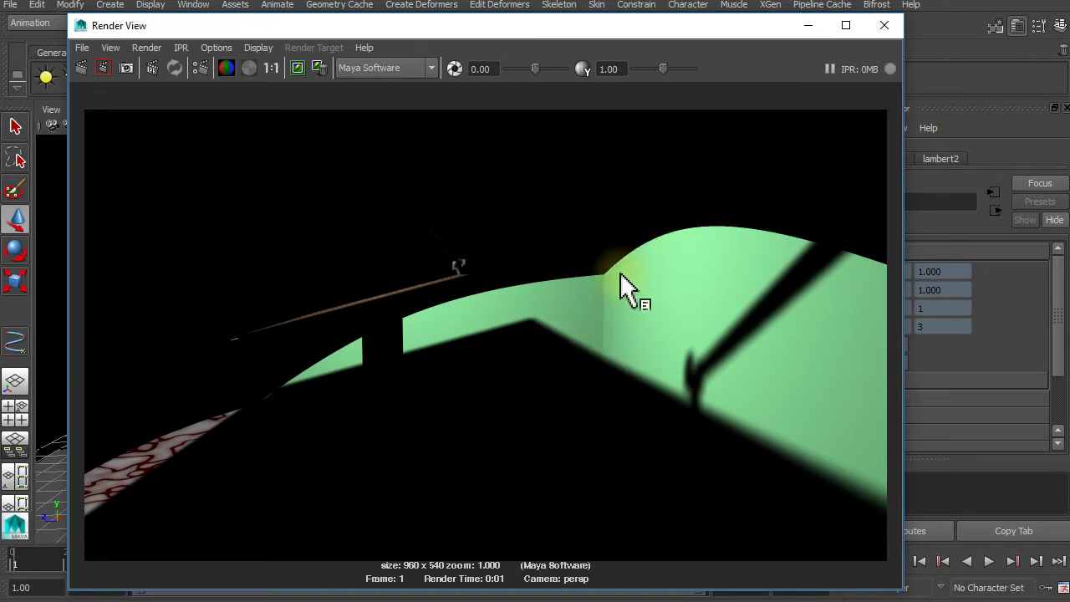
- Inspect the new green-lit render in Render View, then close it
left_click(758, 328)
left_click(585, 351)
left_click(145, 456)
left_click(145, 455)
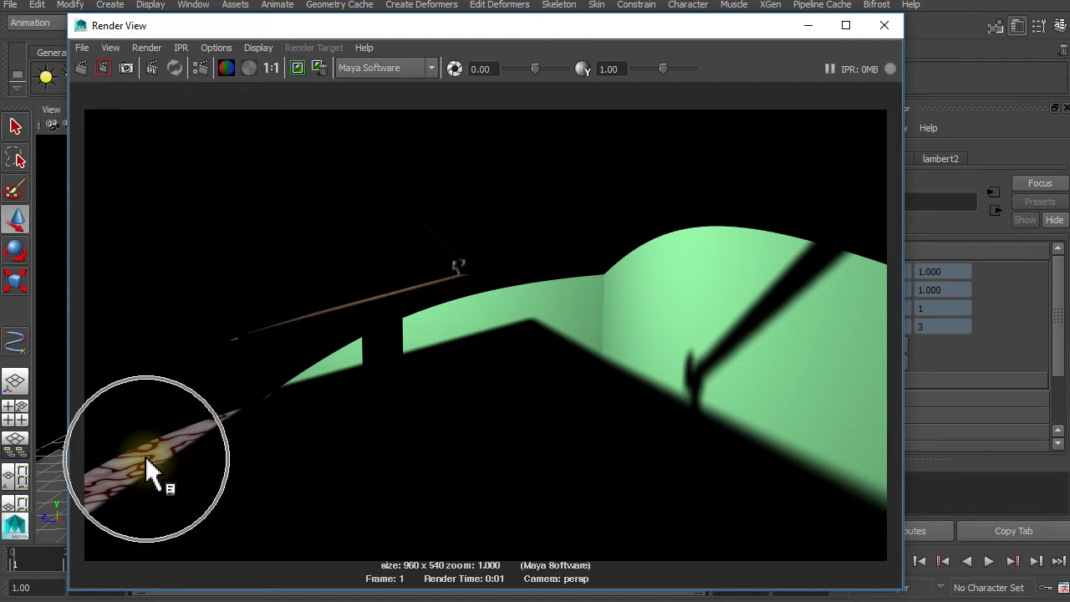
left_click(145, 457)
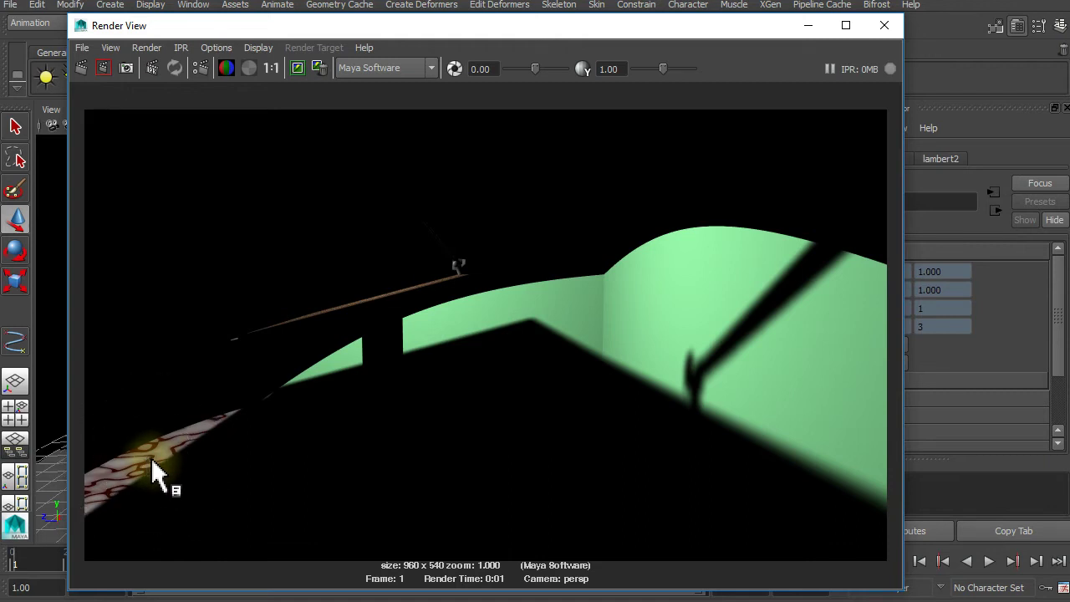
left_click(447, 369)
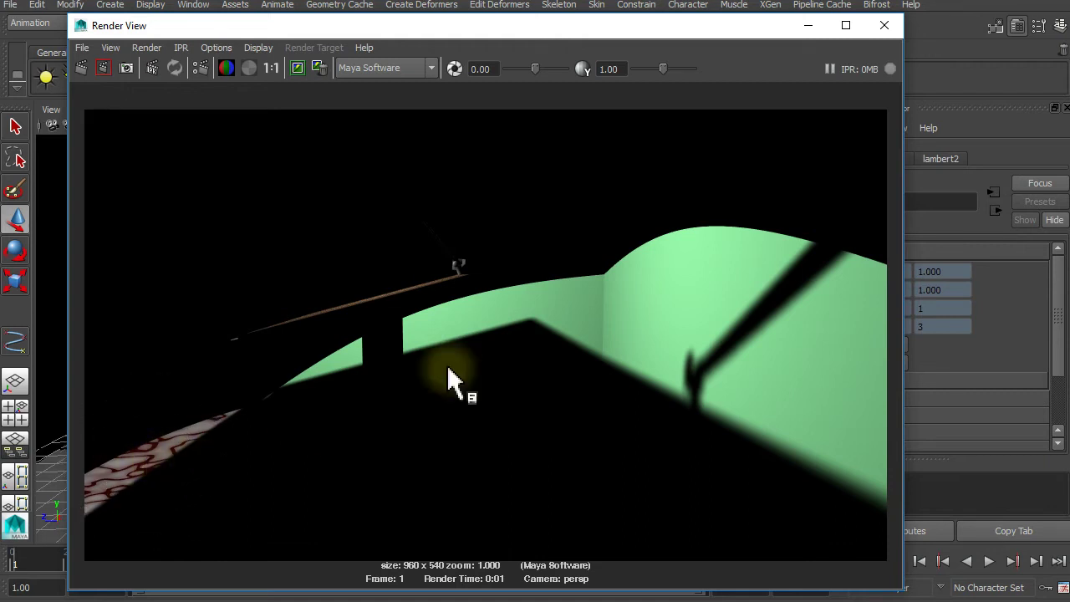
left_click(702, 228)
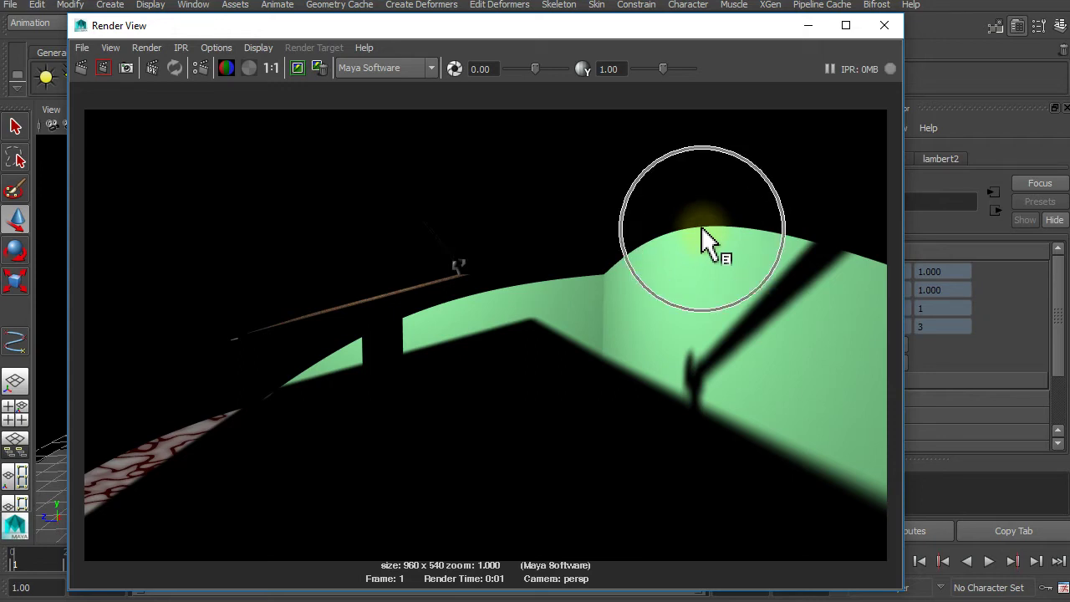
left_click(702, 227)
left_click(702, 228)
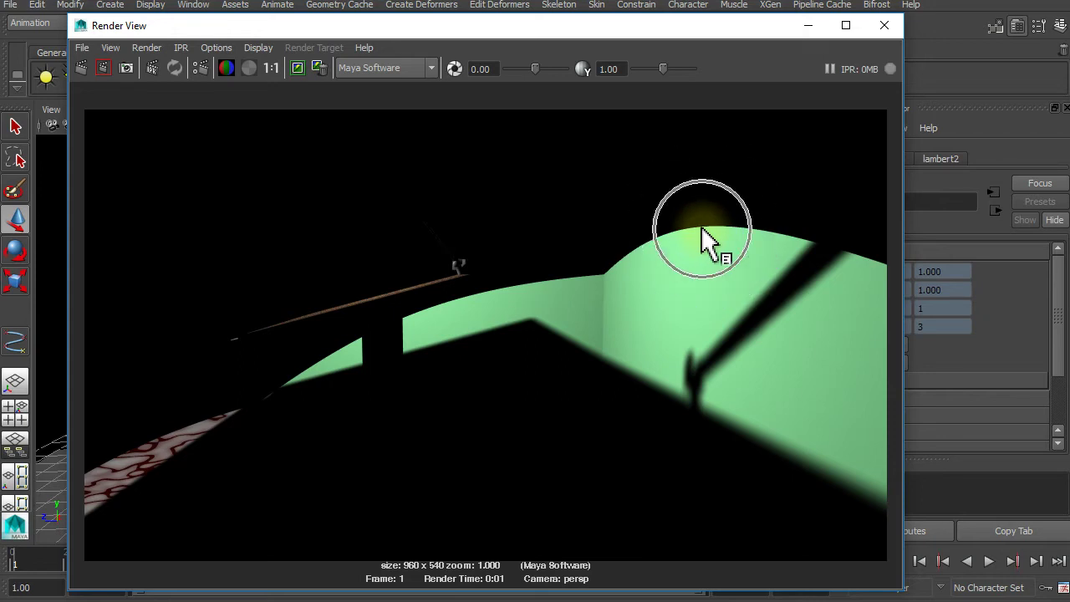
left_click(885, 25)
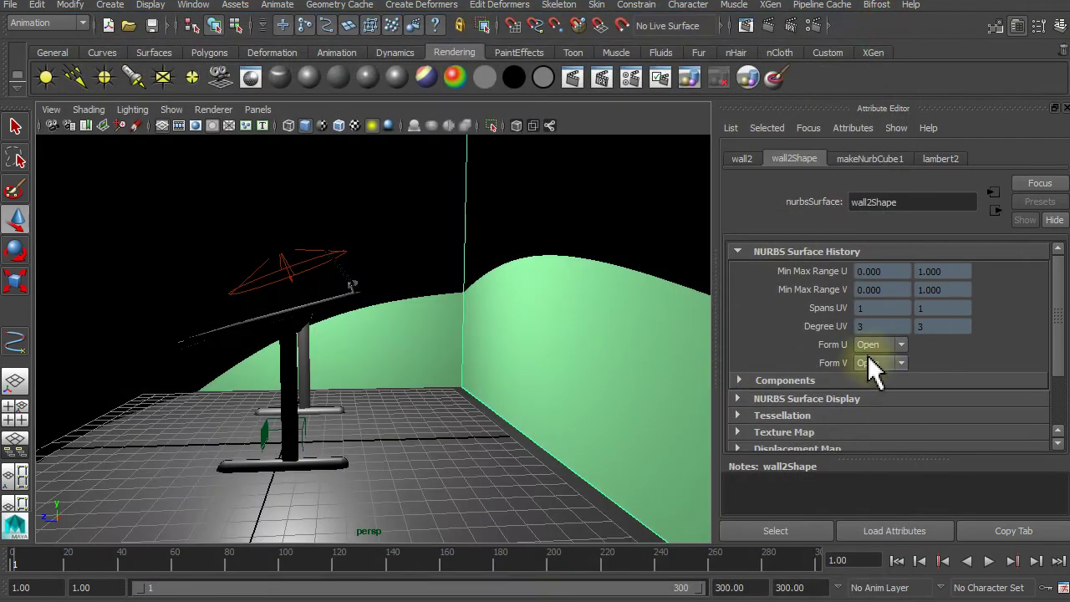
- Set spotLight1's penumbra angle to 8.151 and check it with a test render
scroll(832, 326, "down", 2)
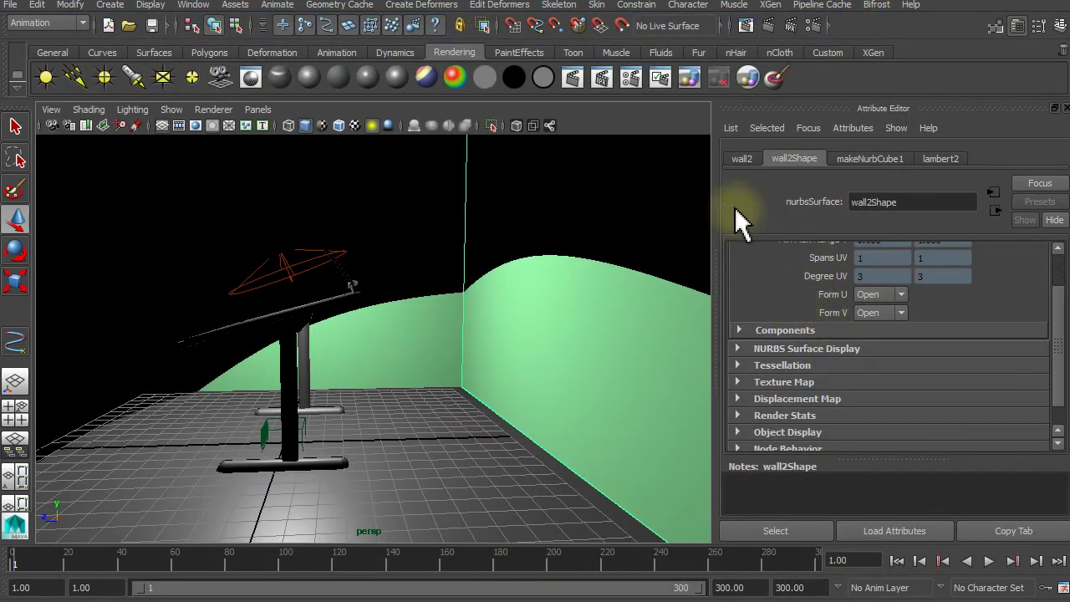
left_click(293, 269)
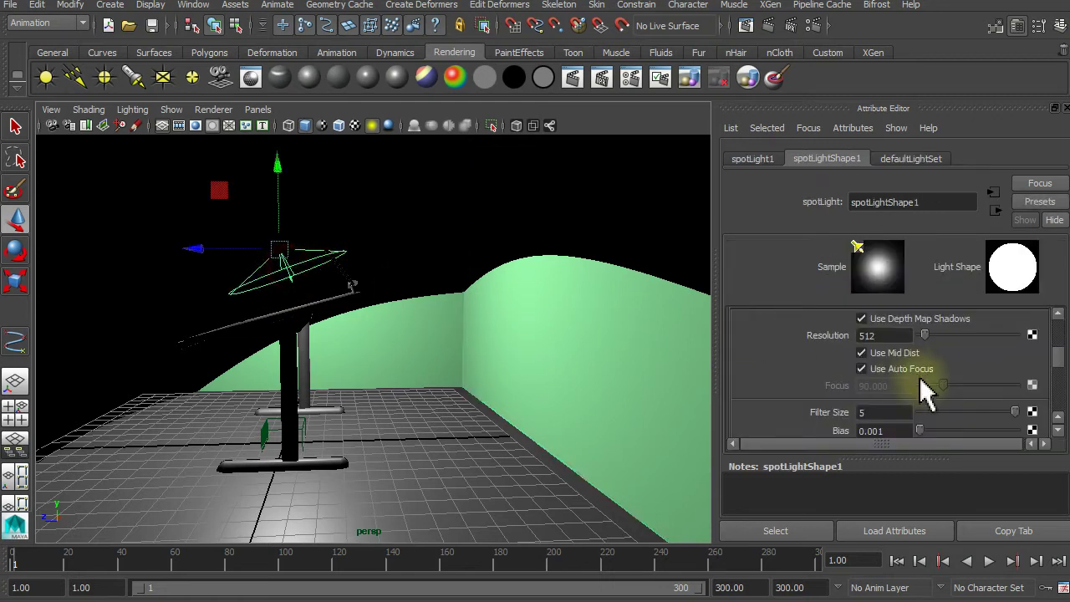
scroll(926, 391, "down", 3)
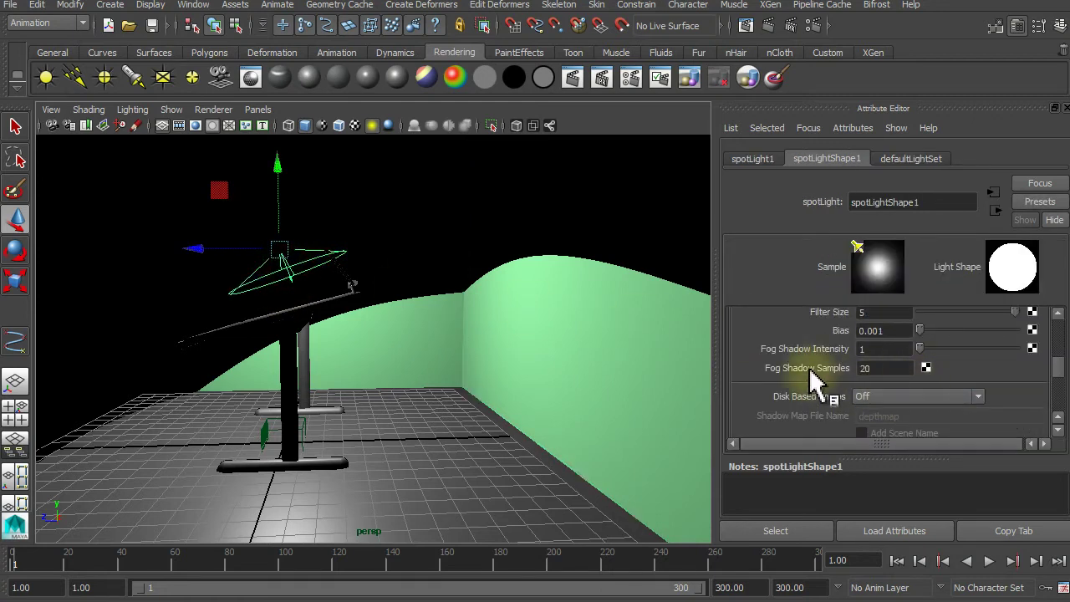
scroll(810, 376, "up", 5)
scroll(815, 377, "up", 5)
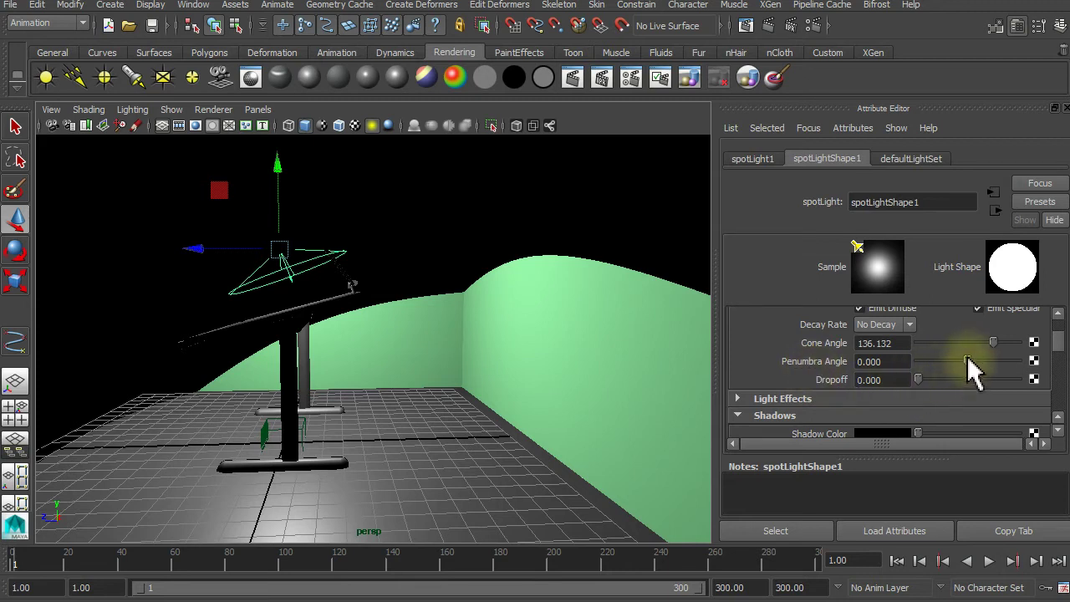
left_click_drag(970, 356, 1007, 361)
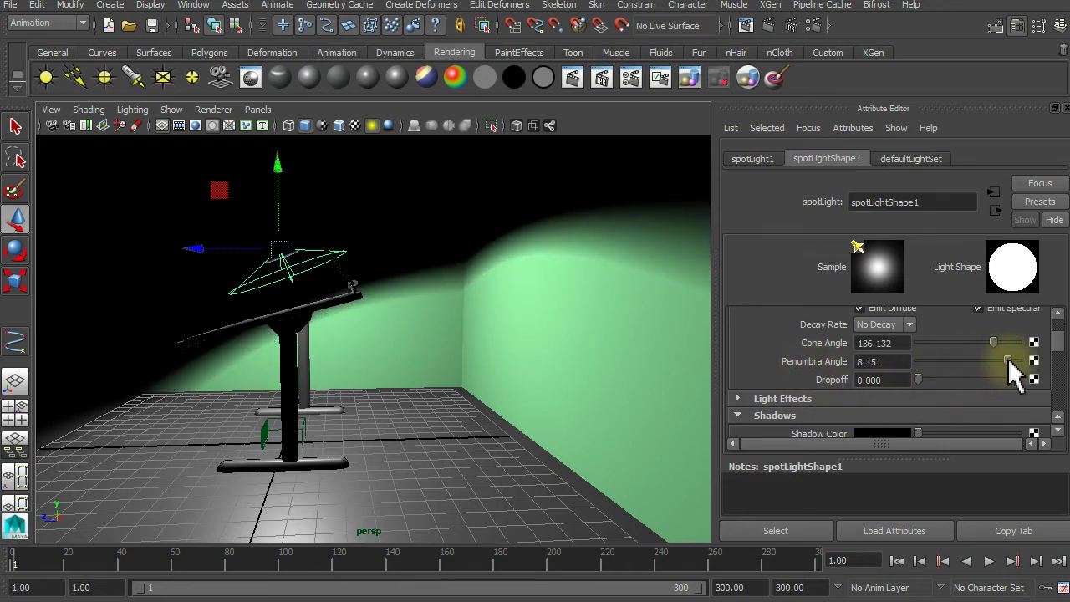
left_click(767, 26)
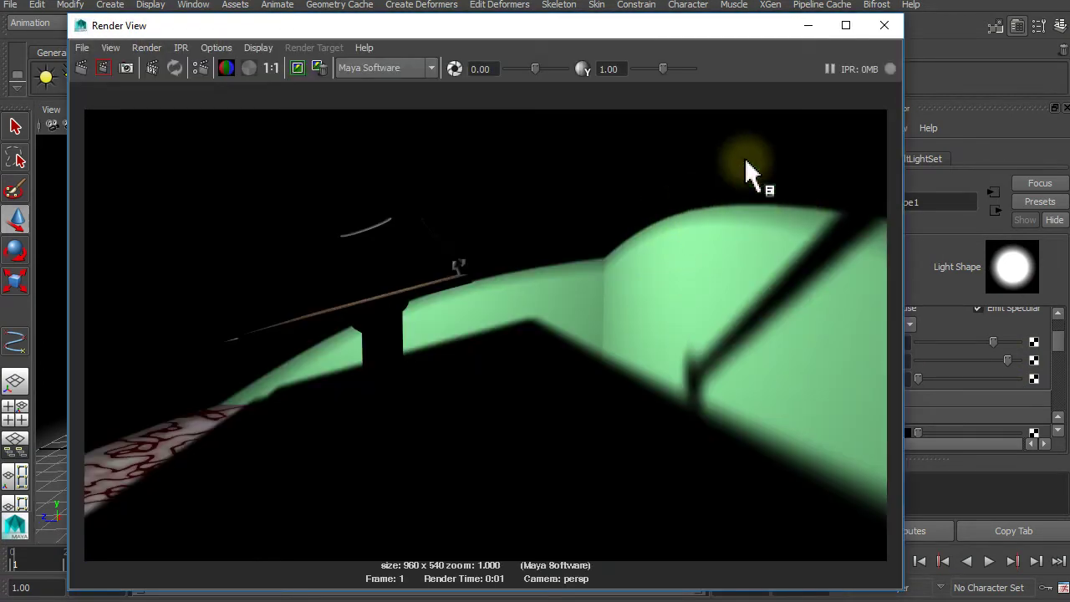
left_click(884, 25)
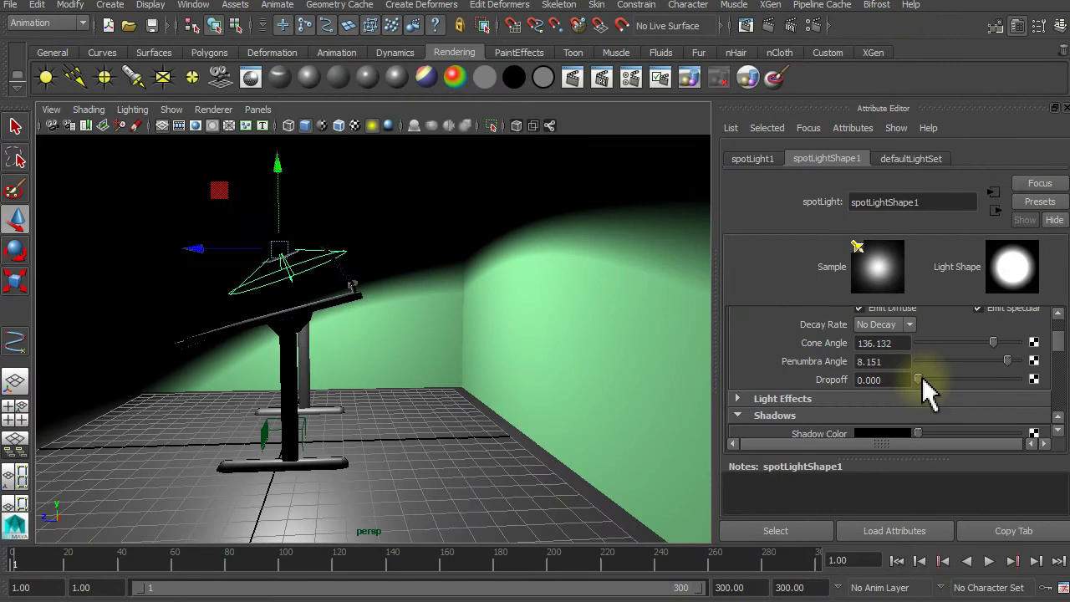
- Set the spotlight's dropoff to 0.100
mouse_move(917, 377)
left_mouse_down()
mouse_move(919, 392)
mouse_move(928, 388)
mouse_move(918, 376)
left_mouse_up()
left_click(873, 380)
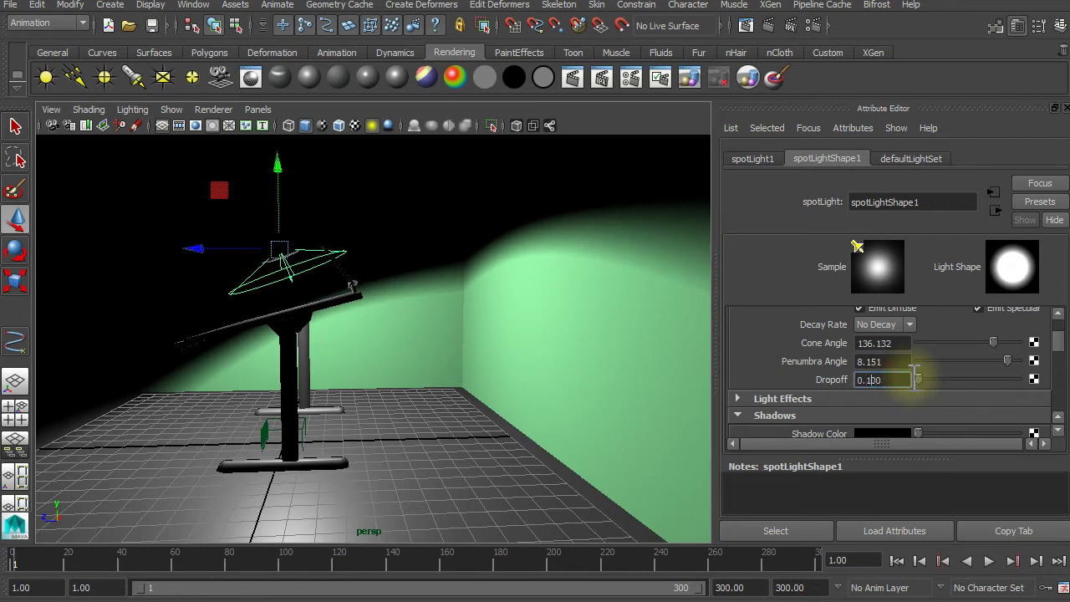
key("Return")
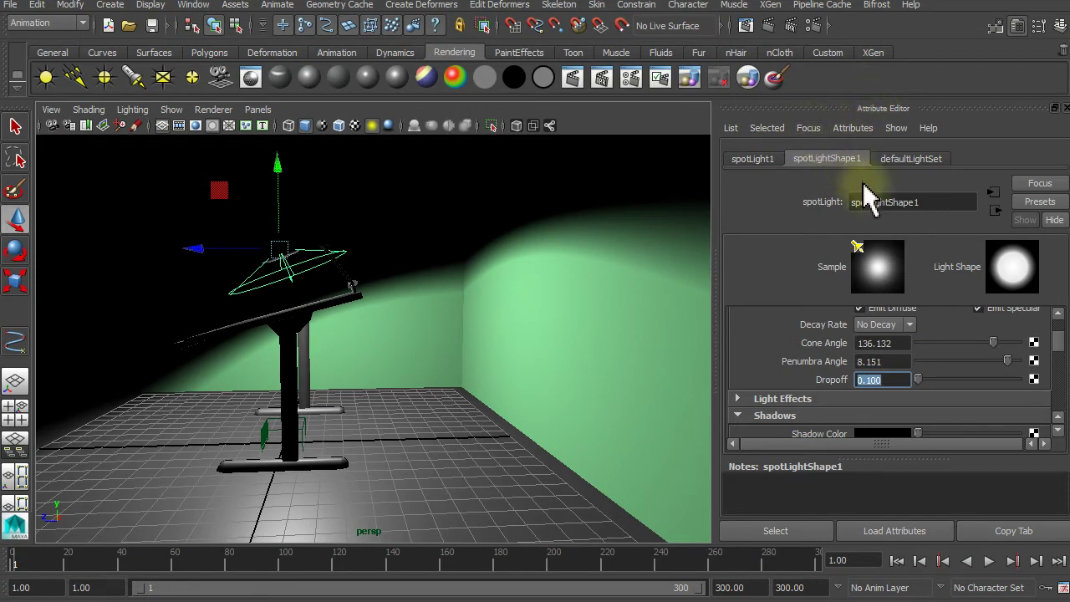
left_click(769, 25)
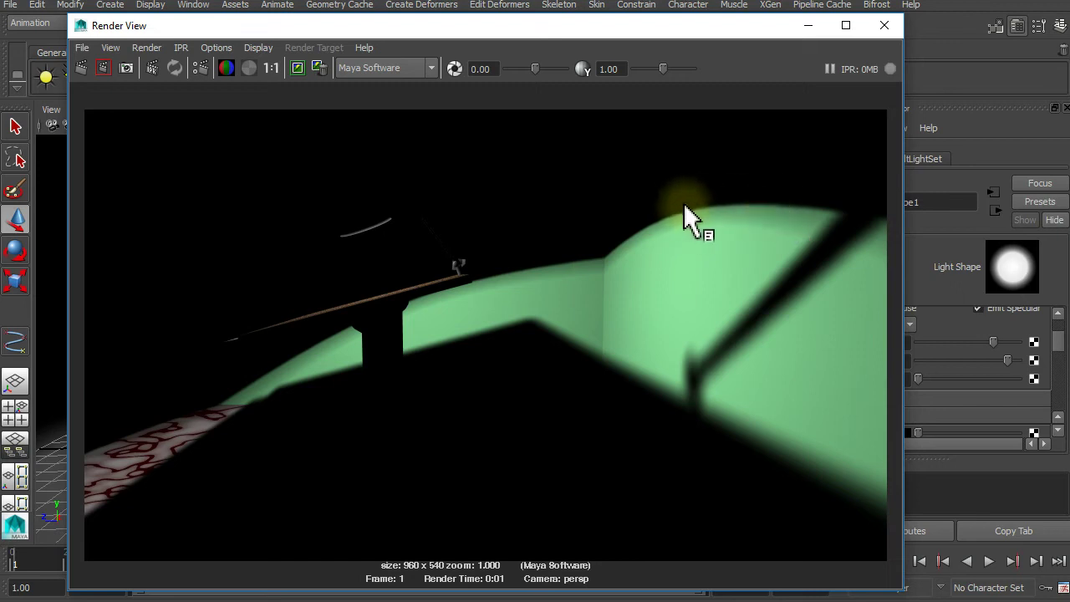
left_click(884, 25)
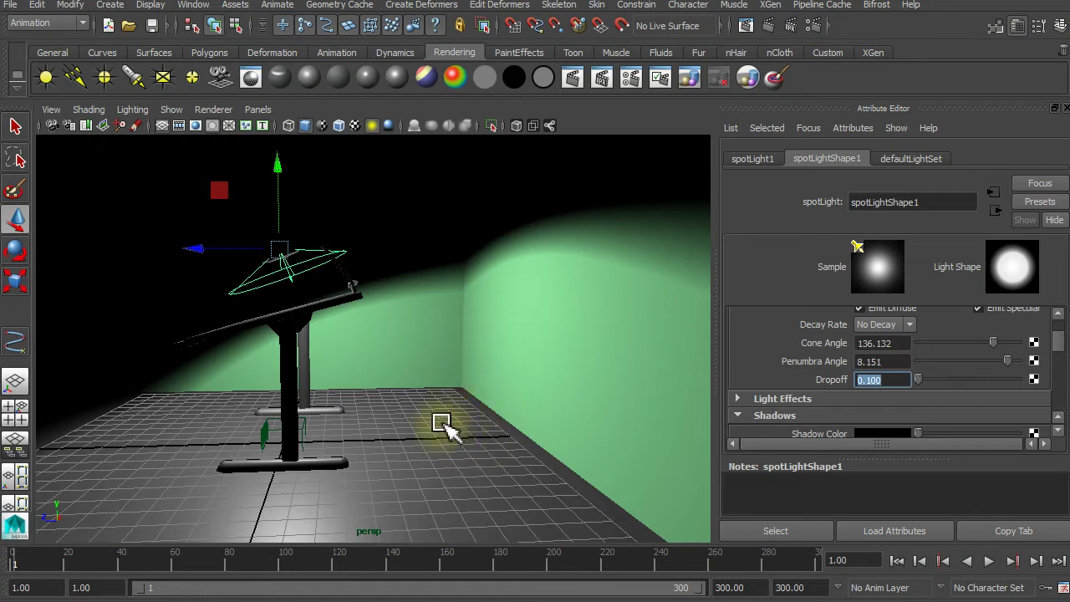
left_click(767, 25)
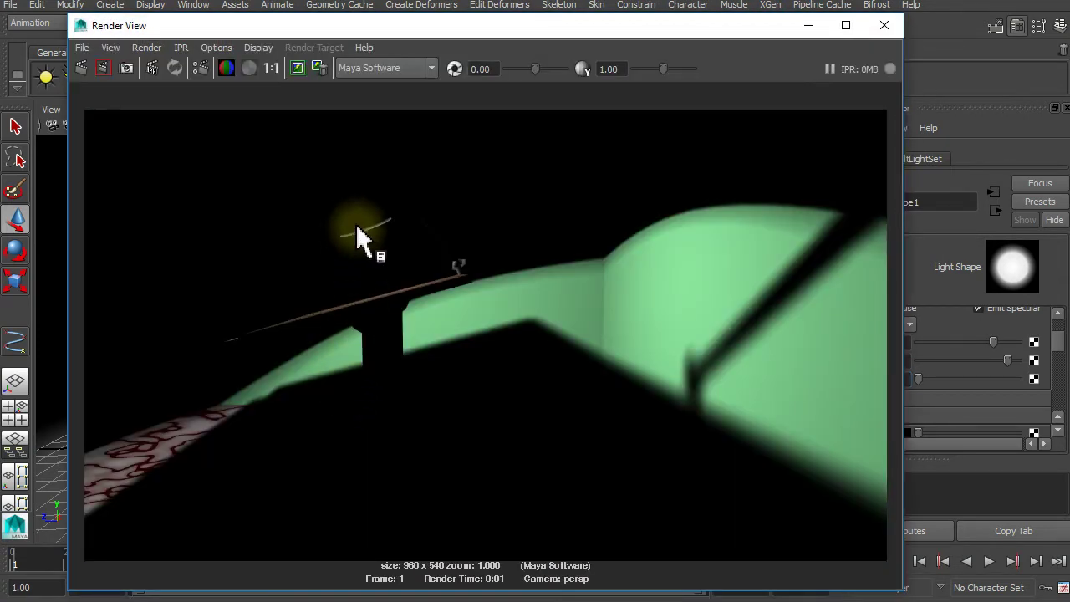
left_click(365, 226)
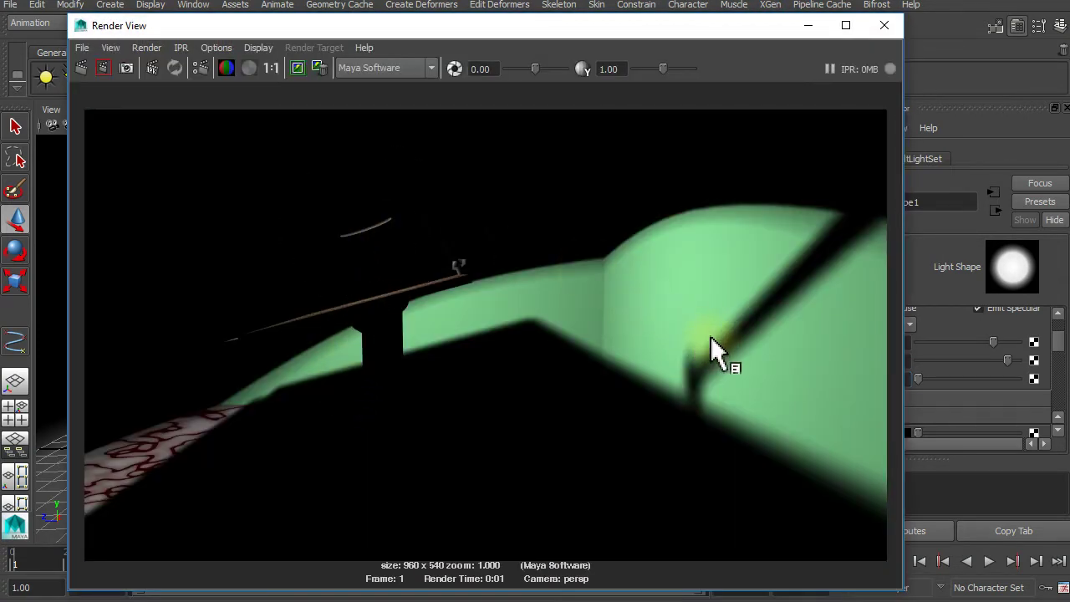
left_click(366, 234)
left_click(358, 303)
left_click(358, 238)
left_click(148, 457)
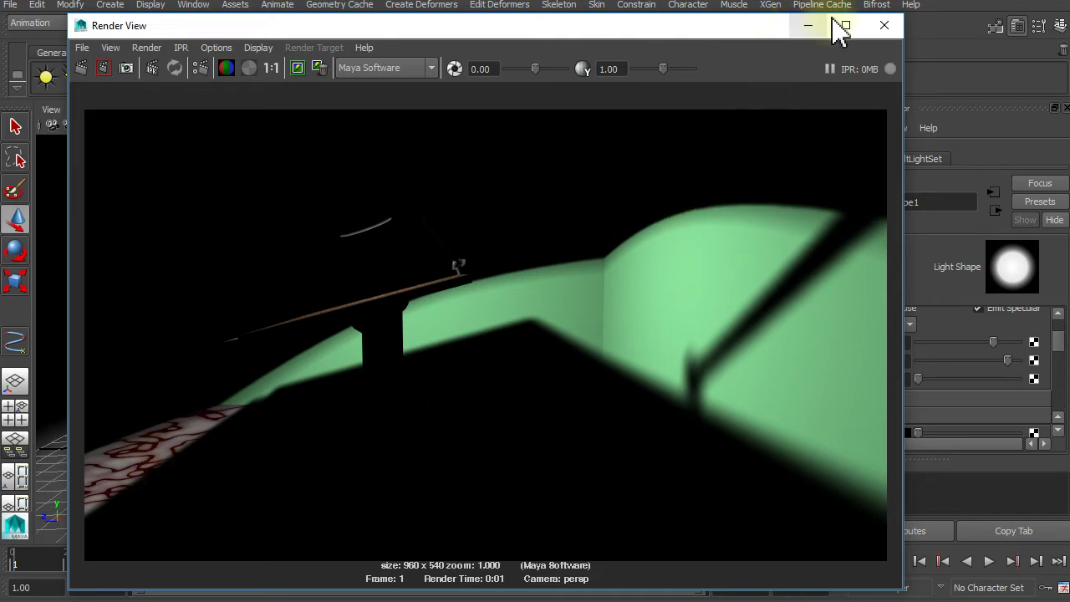
left_click(884, 25)
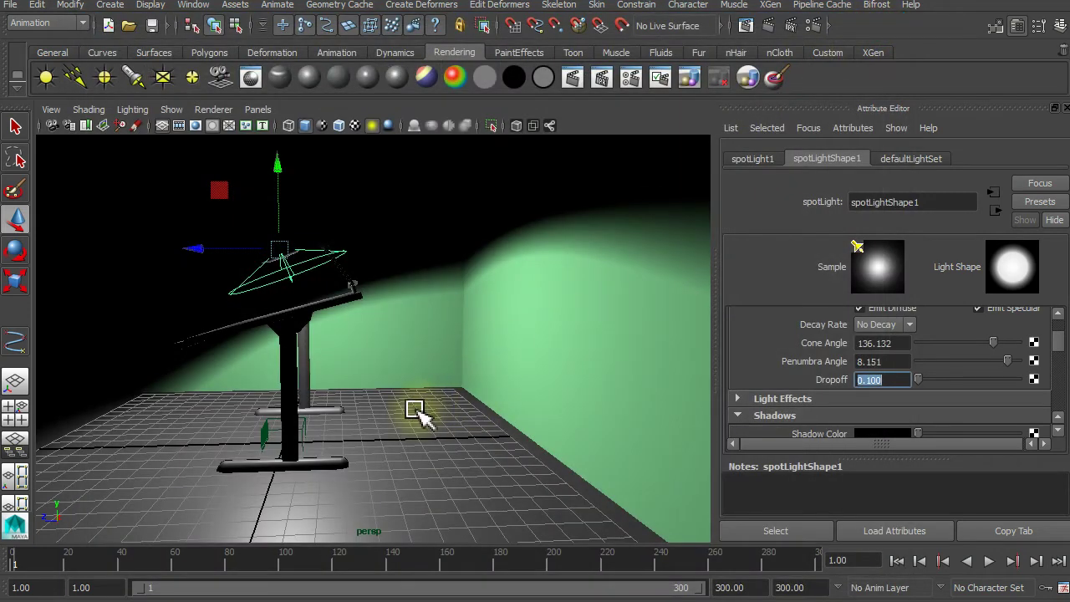
- Create areaLight1 and move it back to Translate Z -9.54 beside the wall
scroll(355, 368, "down", 3)
mouse_move(282, 334)
left_mouse_down("alt")
mouse_move(362, 323)
mouse_move(394, 346)
left_mouse_up("alt")
scroll(394, 338, "up", 4)
scroll(418, 318, "down", 2)
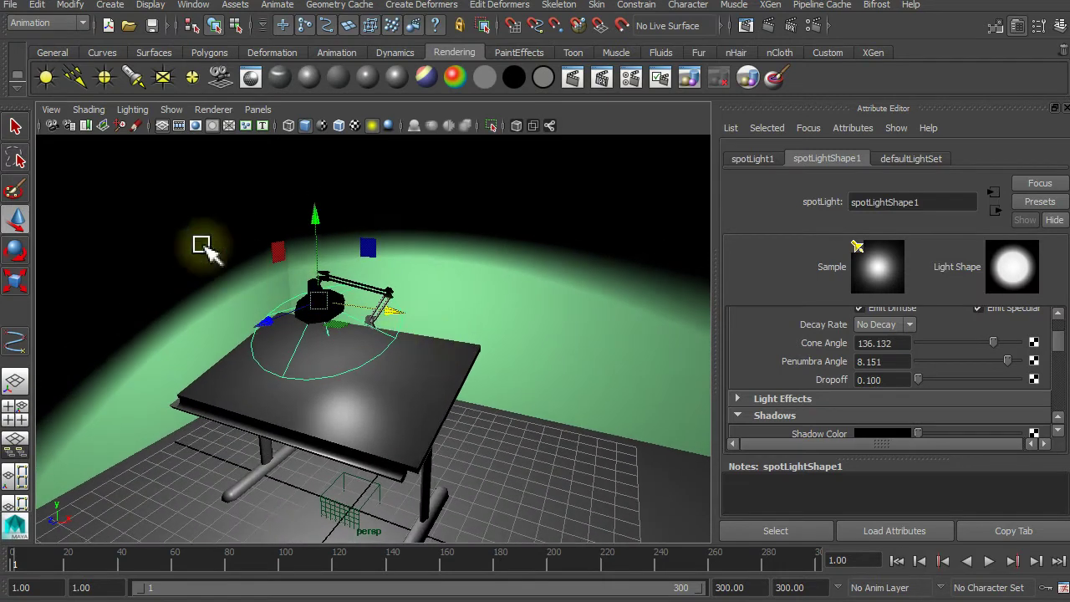
left_click(163, 77)
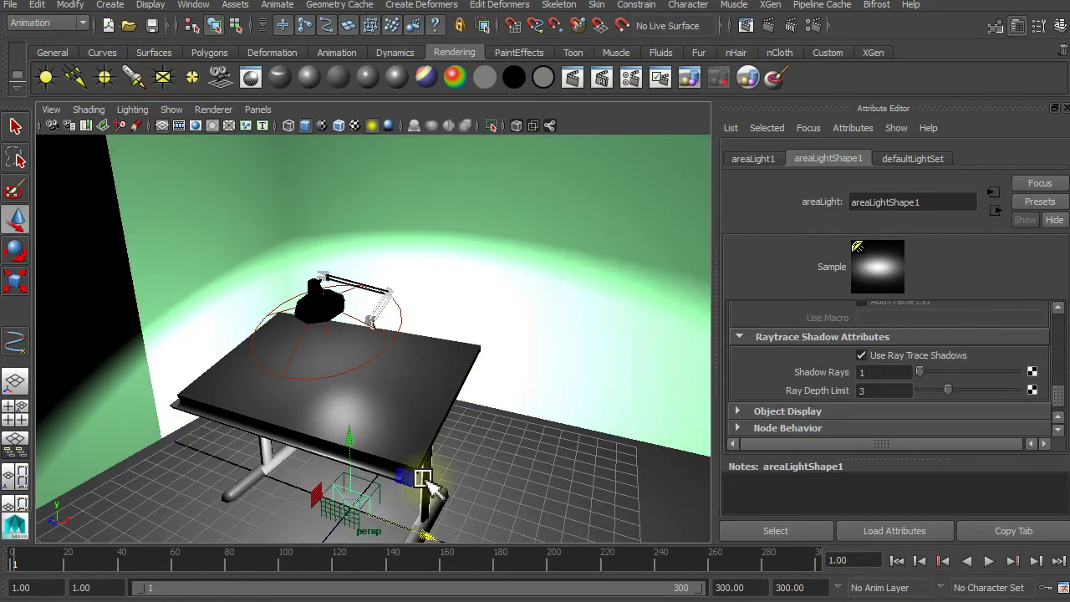
left_click_drag(420, 520, 299, 513, "alt")
mouse_move(201, 482)
left_mouse_down()
mouse_move(425, 477)
mouse_move(390, 473)
left_mouse_up()
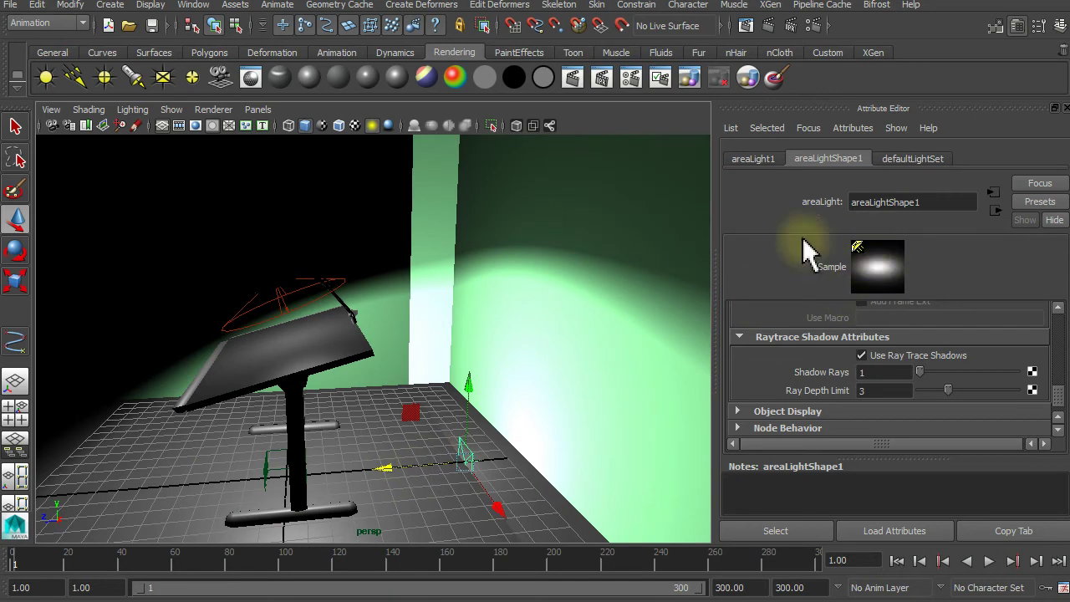
left_click(1040, 25)
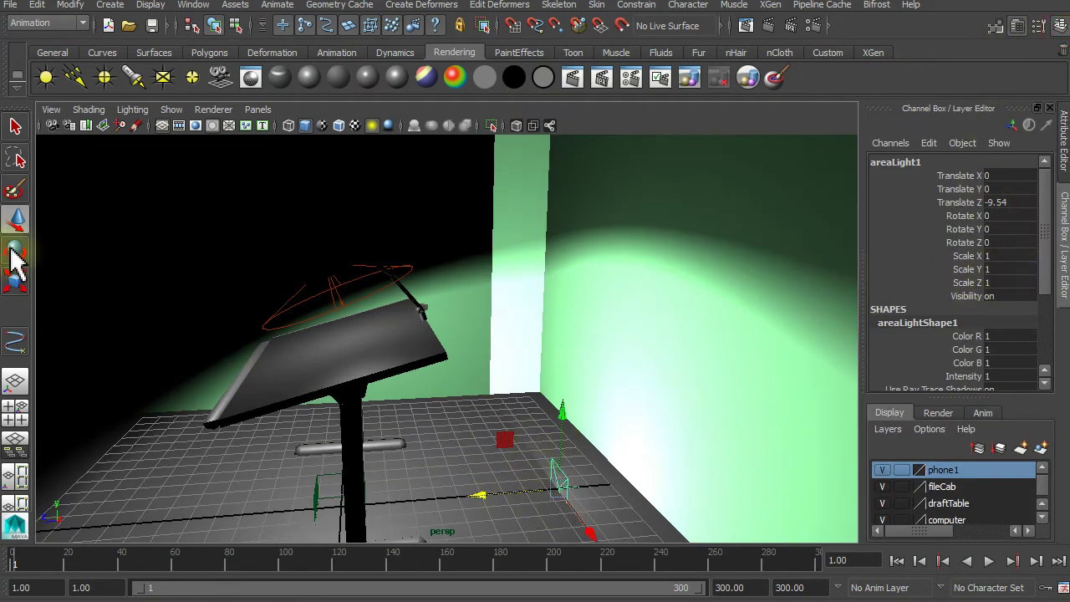
- Set areaLight1's rotation to X 0, Y 180, Z 0 in the Channel Box
left_click(12, 249)
mouse_move(558, 535)
left_mouse_down()
mouse_move(473, 521)
mouse_move(576, 489)
left_mouse_up()
double_click(1014, 240)
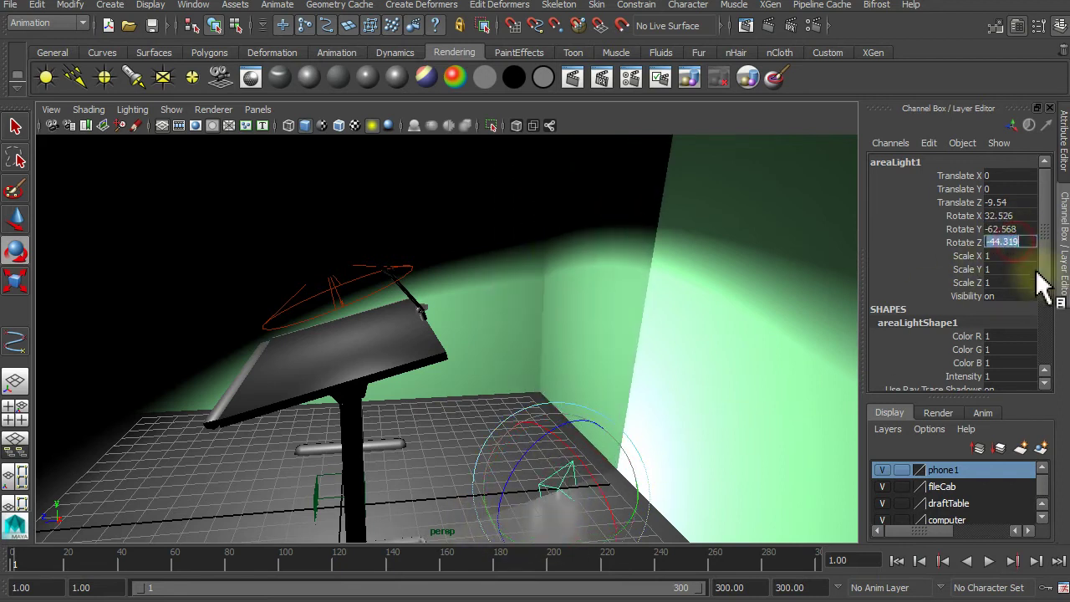
type("18")
key("Return")
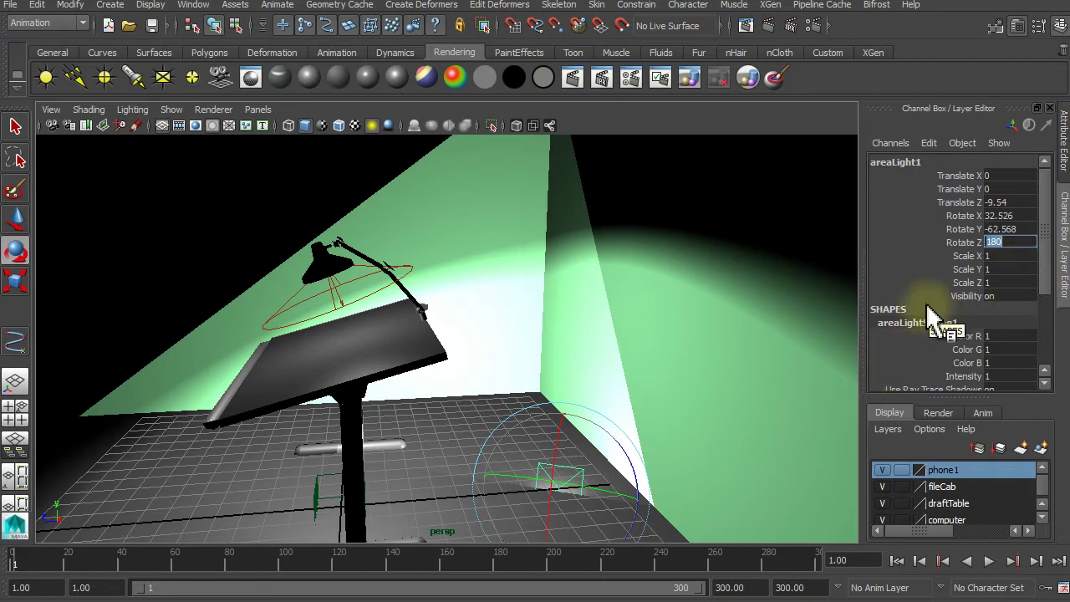
type("0")
key("Return")
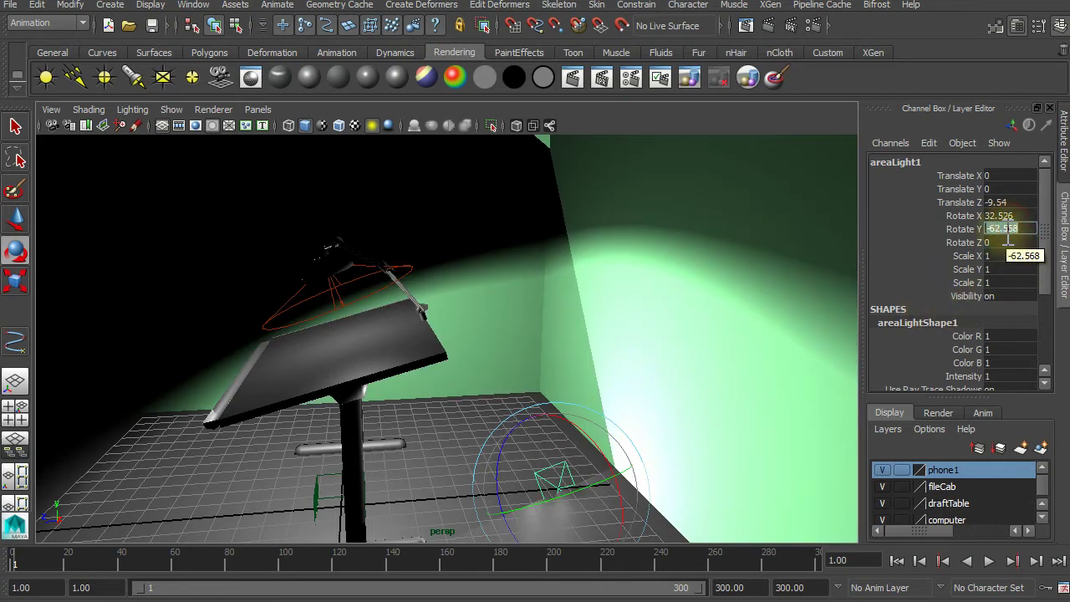
type("180")
type("0")
key("Return")
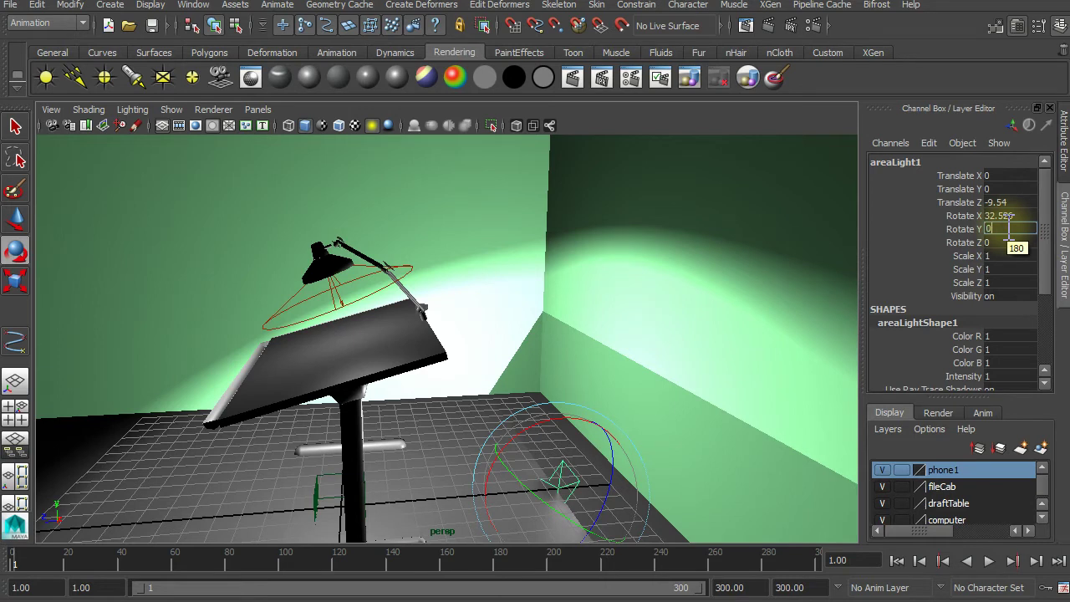
key("Return")
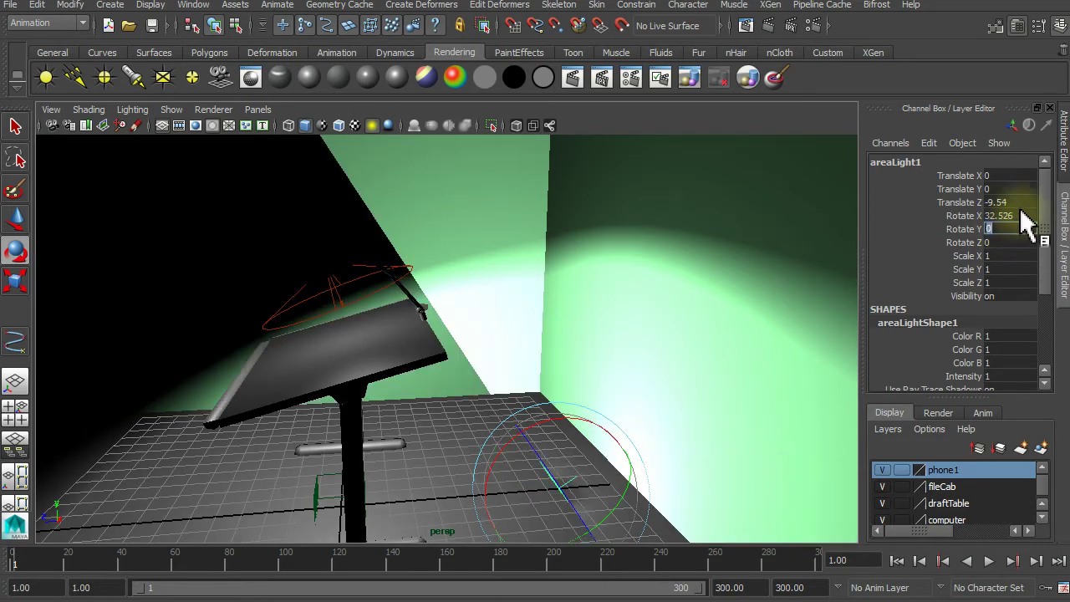
type("0")
key("Return")
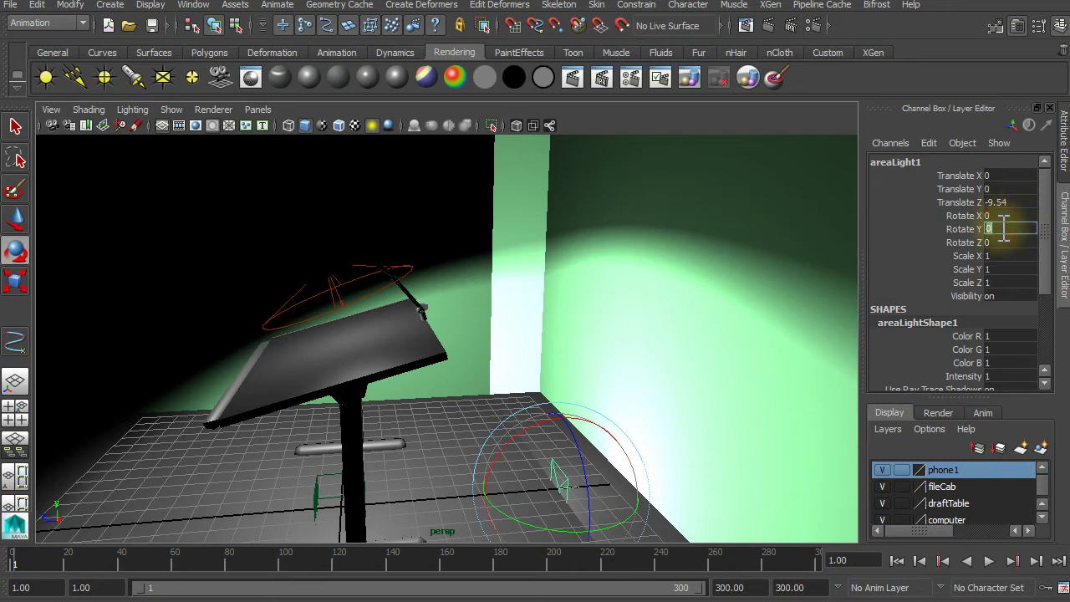
type("180")
key("Return")
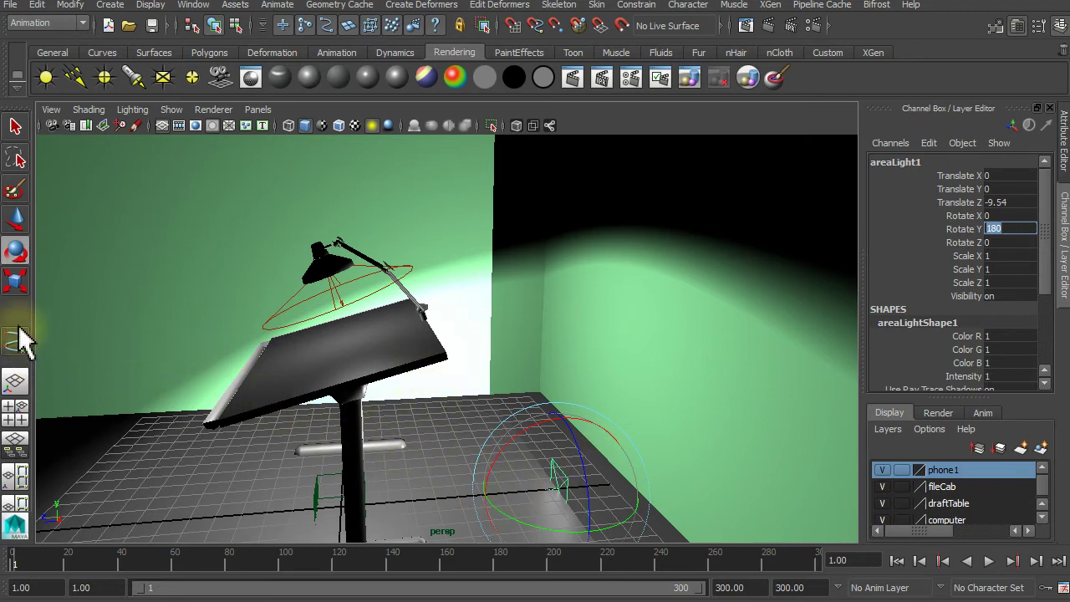
- Raise areaLight1 up the wall to about Translate Y 7.305
left_click(17, 216)
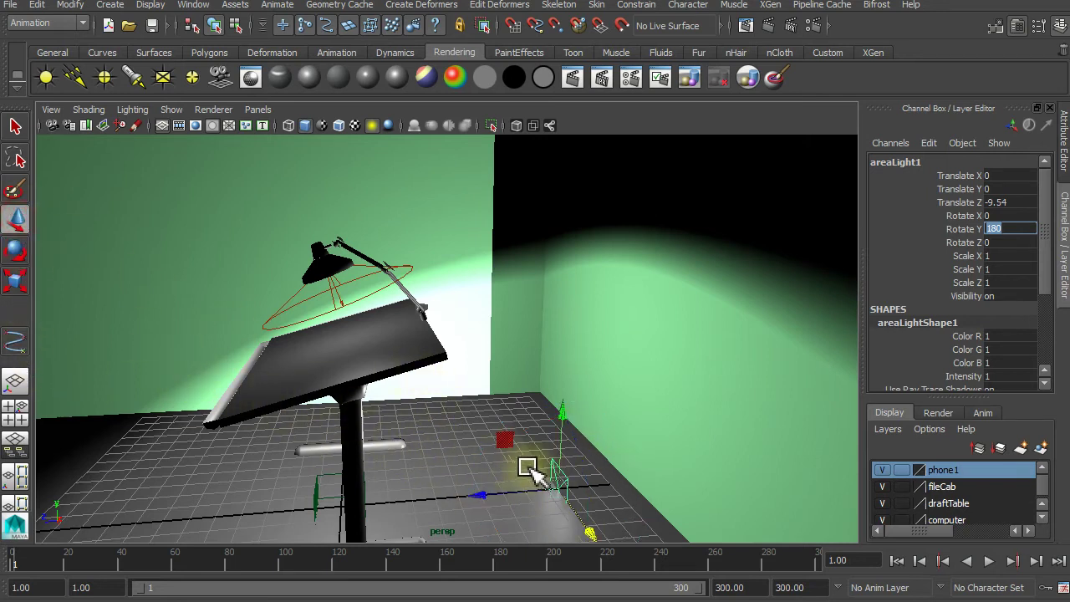
left_click_drag(562, 414, 606, 246)
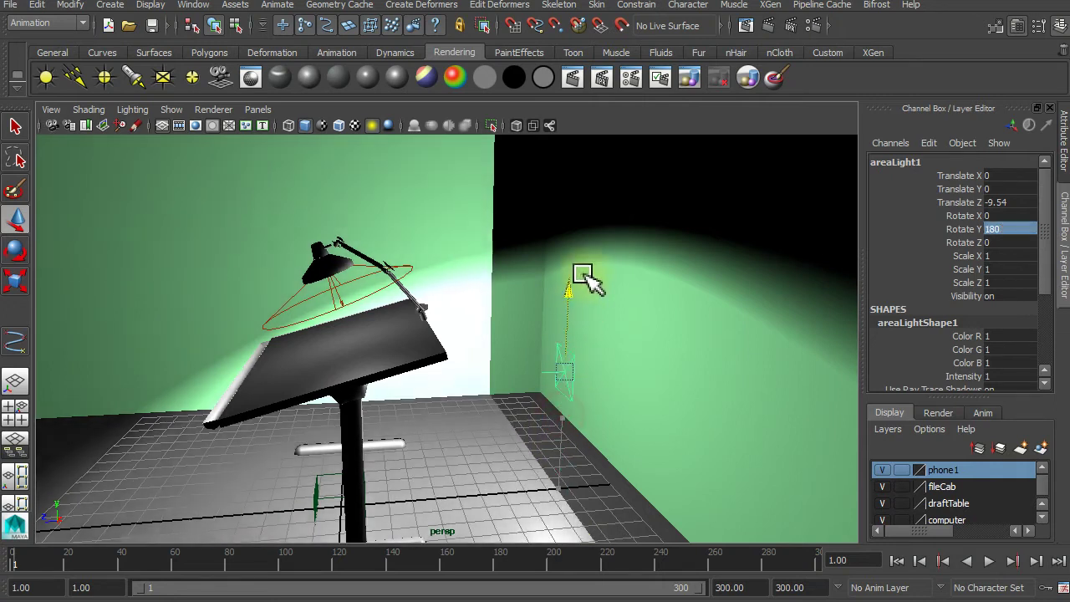
left_click_drag(585, 456, 563, 459, "alt")
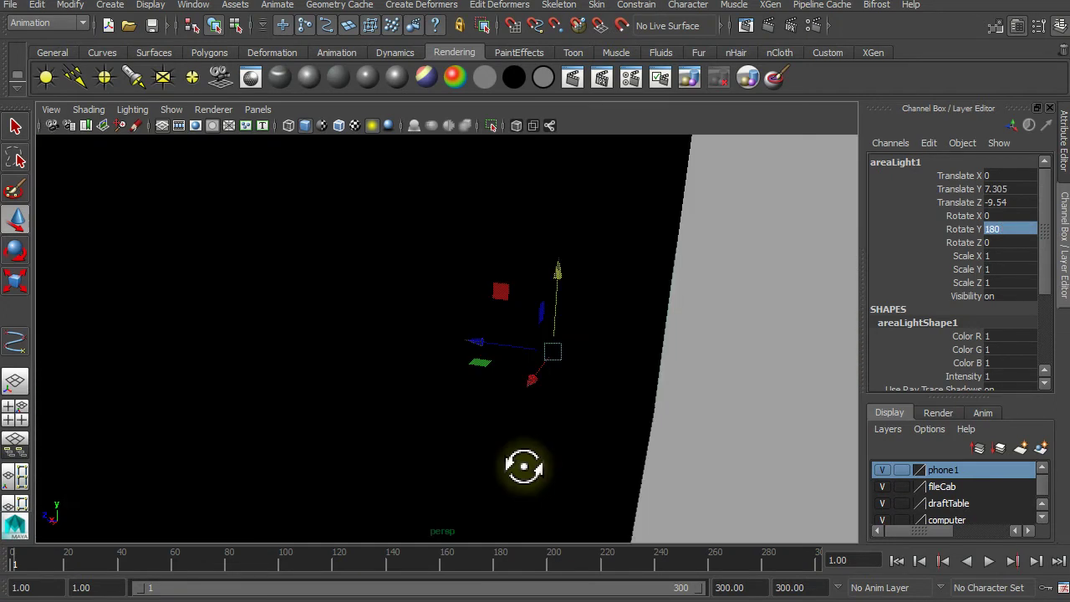
- Slide areaLight1 to Translate Z -12.95 and widen it to Scale X 6.537
mouse_move(490, 341)
left_mouse_down()
mouse_move(570, 337)
mouse_move(673, 432)
mouse_move(691, 382)
left_mouse_up()
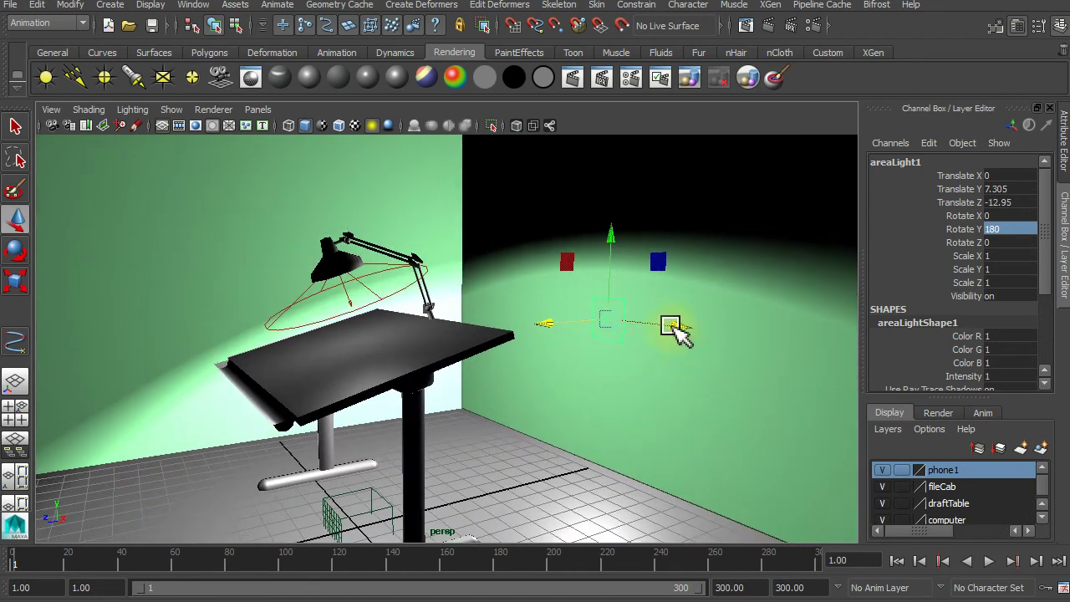
left_click(16, 280)
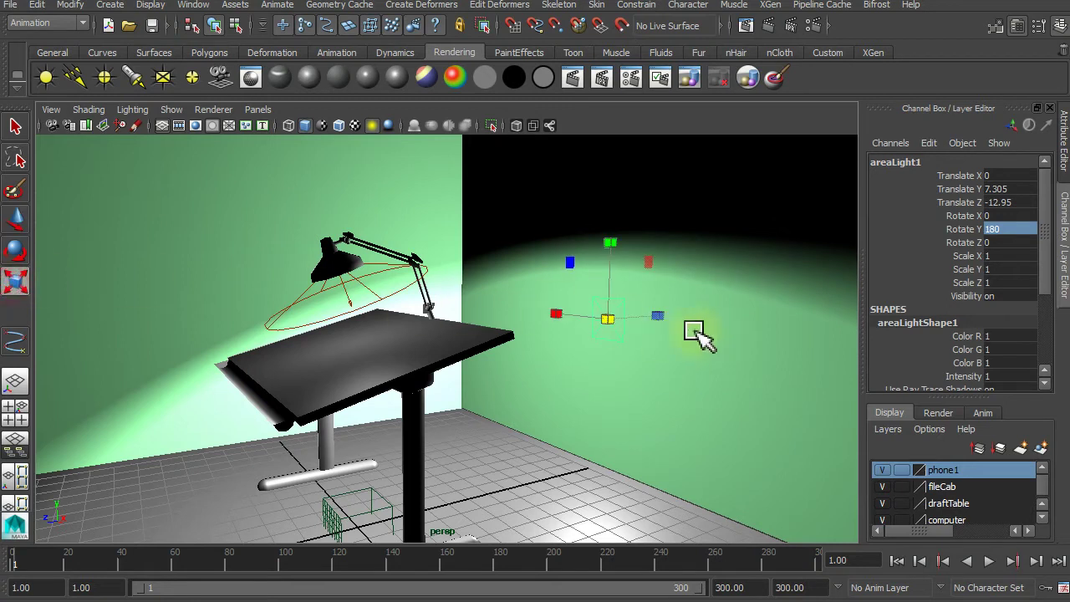
mouse_move(642, 347)
left_mouse_down("alt")
mouse_move(640, 411)
mouse_move(564, 254)
mouse_move(373, 184)
left_mouse_up("alt")
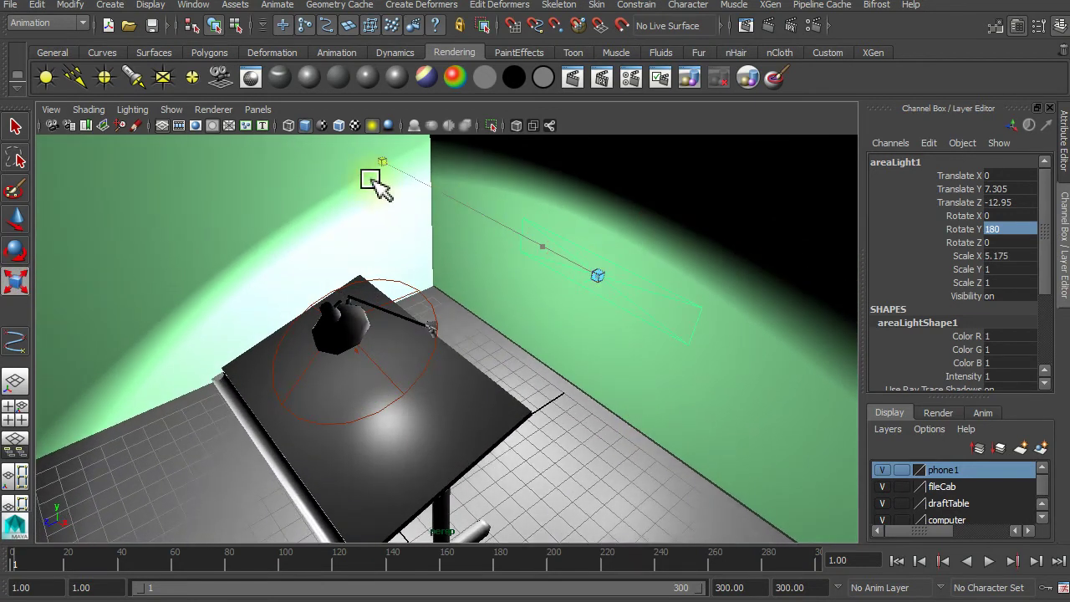
mouse_move(596, 410)
left_mouse_down("alt")
mouse_move(513, 353)
mouse_move(585, 380)
left_mouse_up("alt")
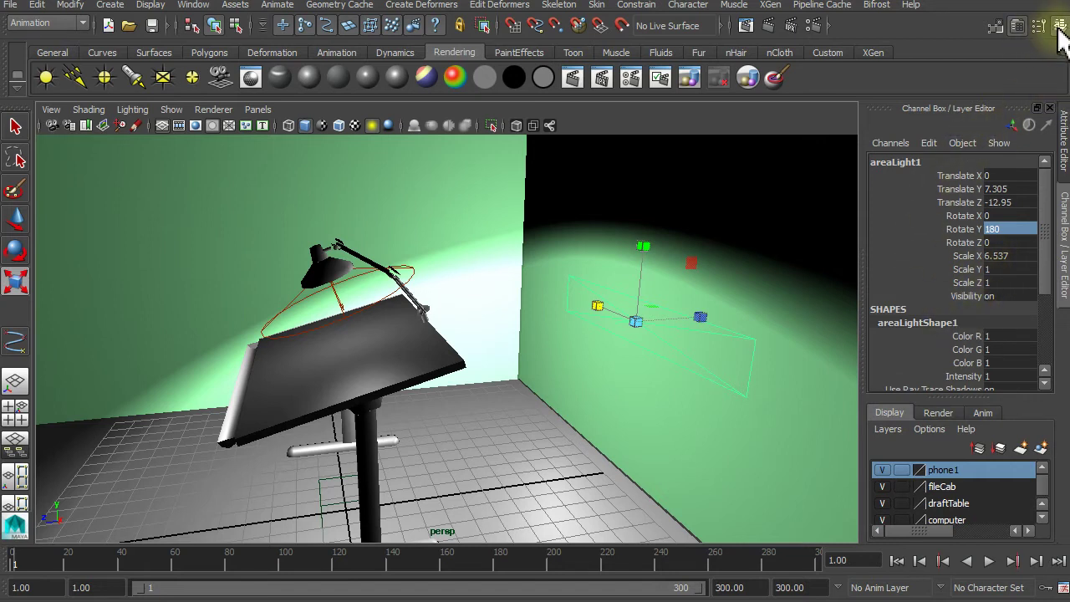
- Tint areaLight1 green by sampling the wall colour with the eyedropper
left_click(1057, 27)
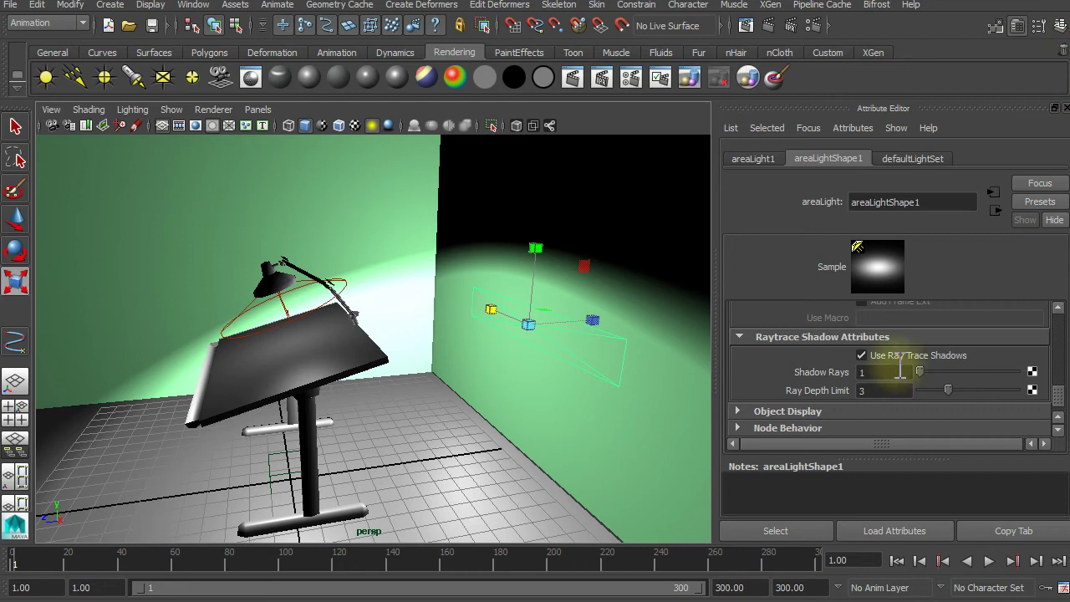
scroll(919, 358, "up", 3)
scroll(919, 357, "up", 3)
scroll(919, 365, "up", 3)
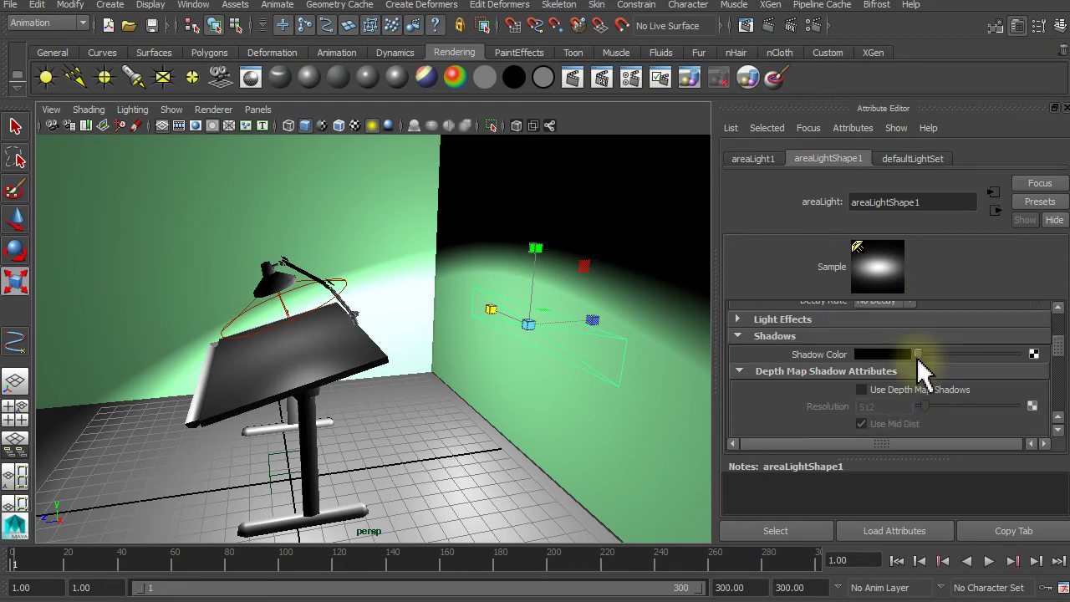
scroll(919, 366, "up", 3)
left_click(885, 350)
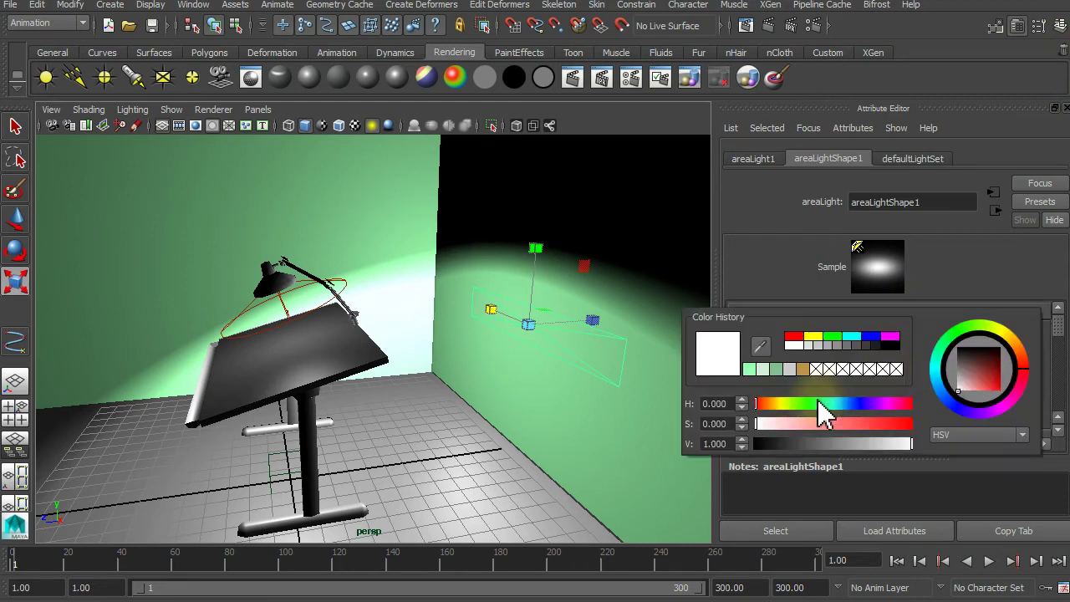
left_click(755, 341)
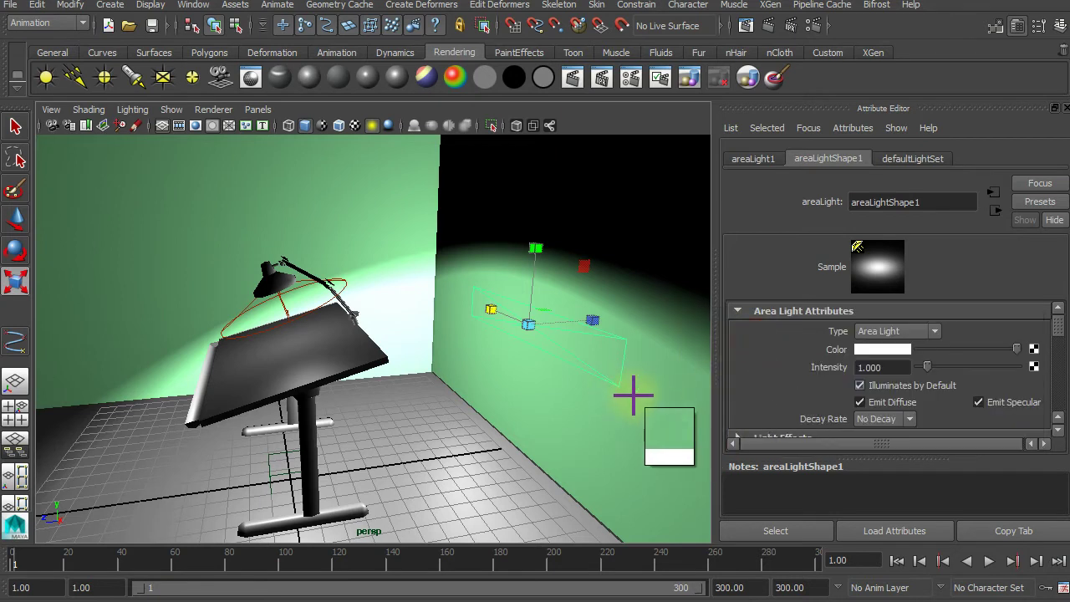
left_click(633, 393)
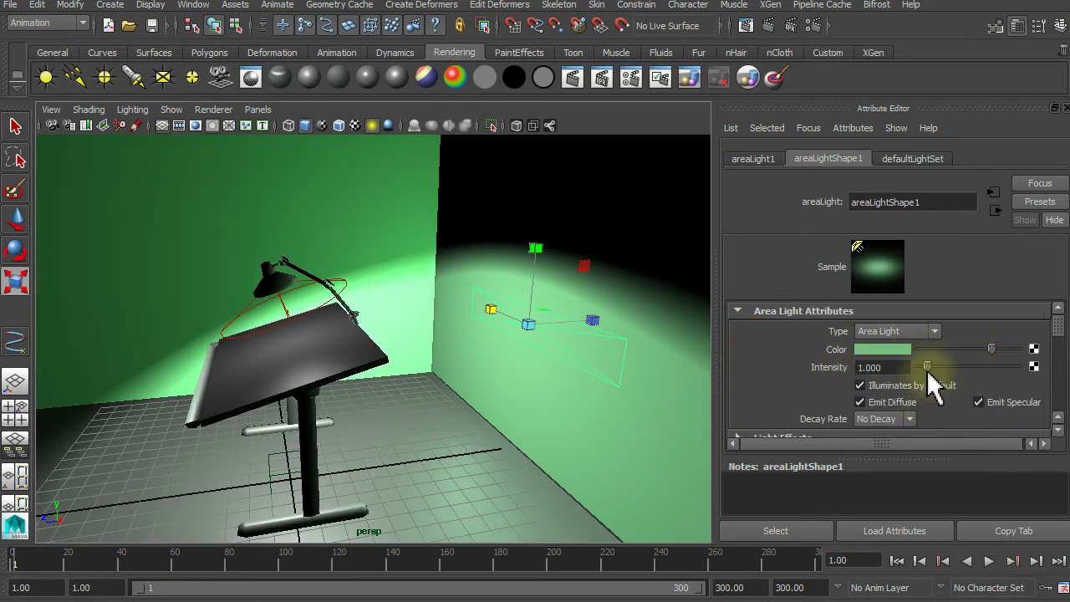
- Lower the light's intensity to 0.5 and render a test frame
scroll(953, 411, "down", 2)
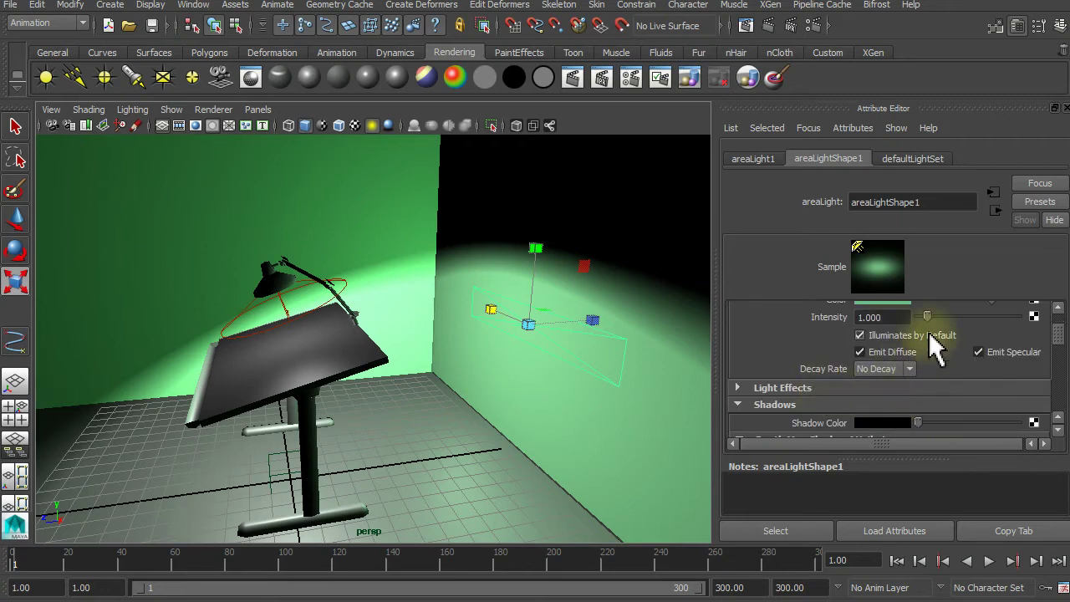
double_click(882, 317)
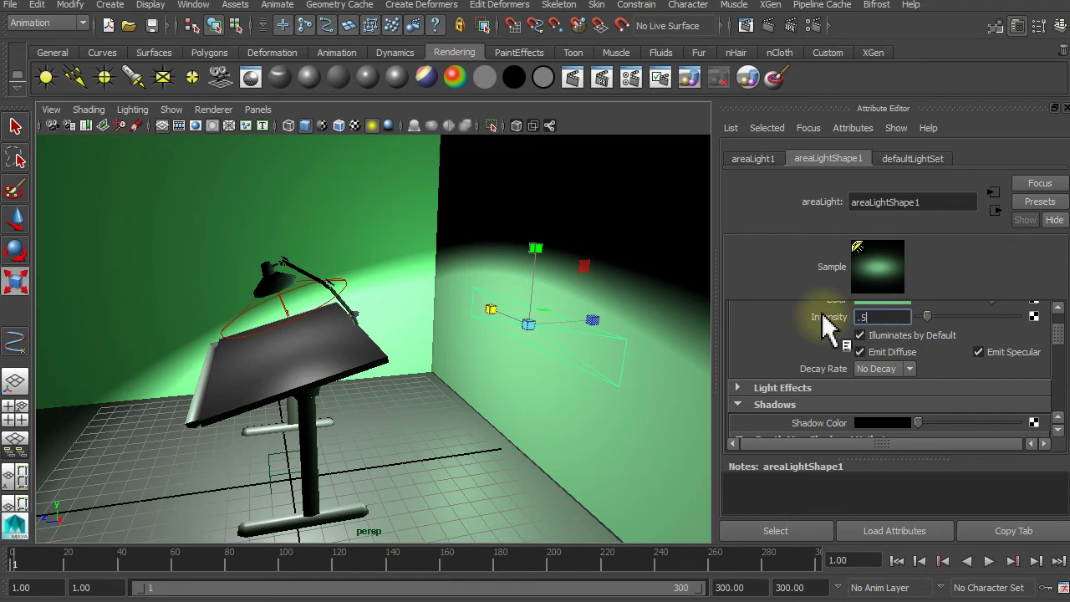
key("Return")
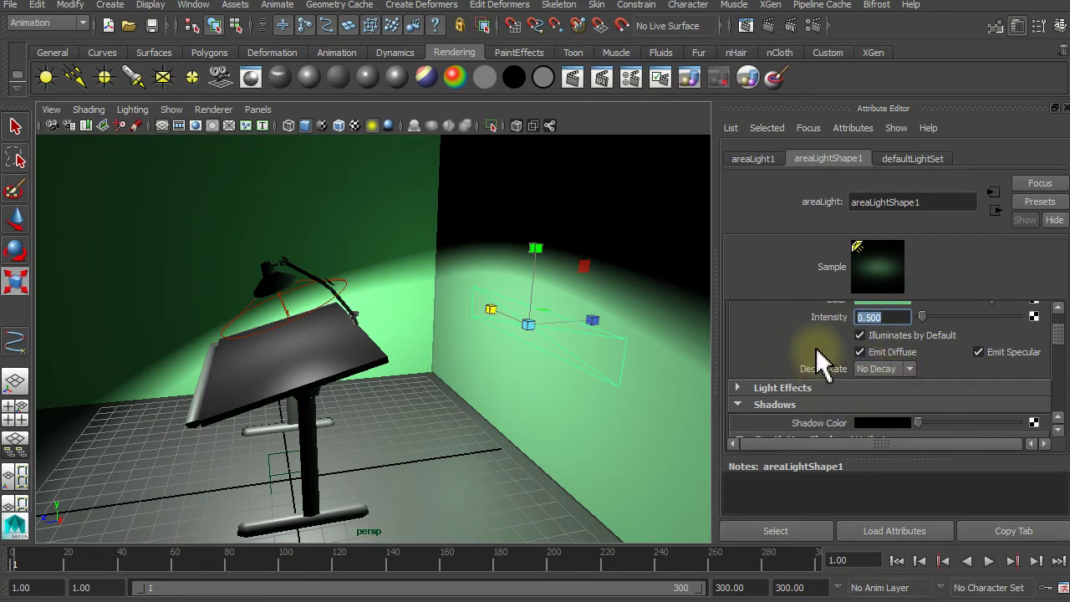
left_click(768, 27)
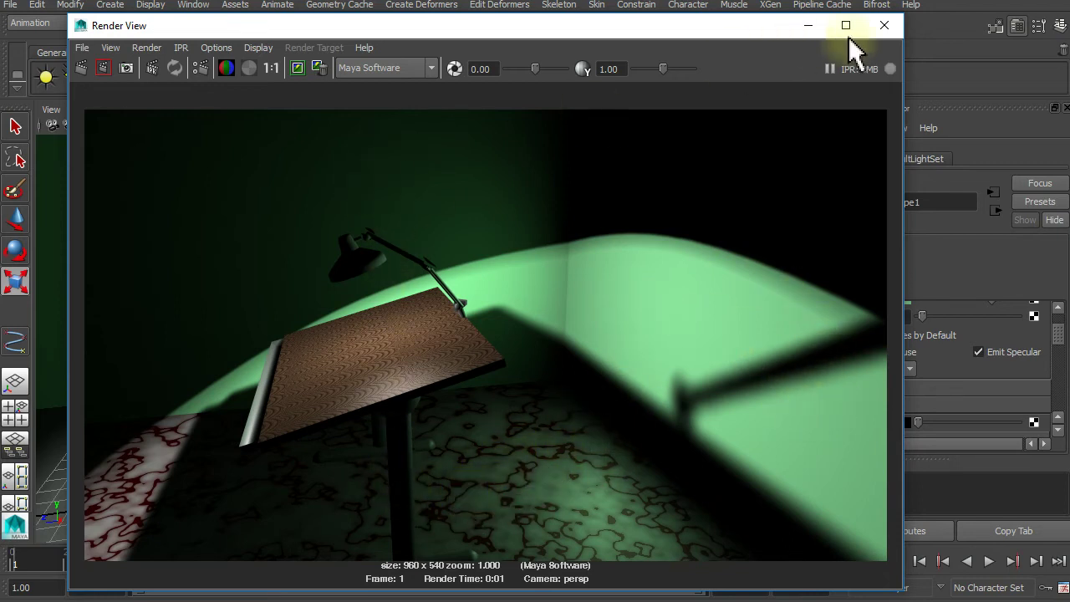
- Stretch the green area light wider across the wall and verify with a new test render
left_click(885, 25)
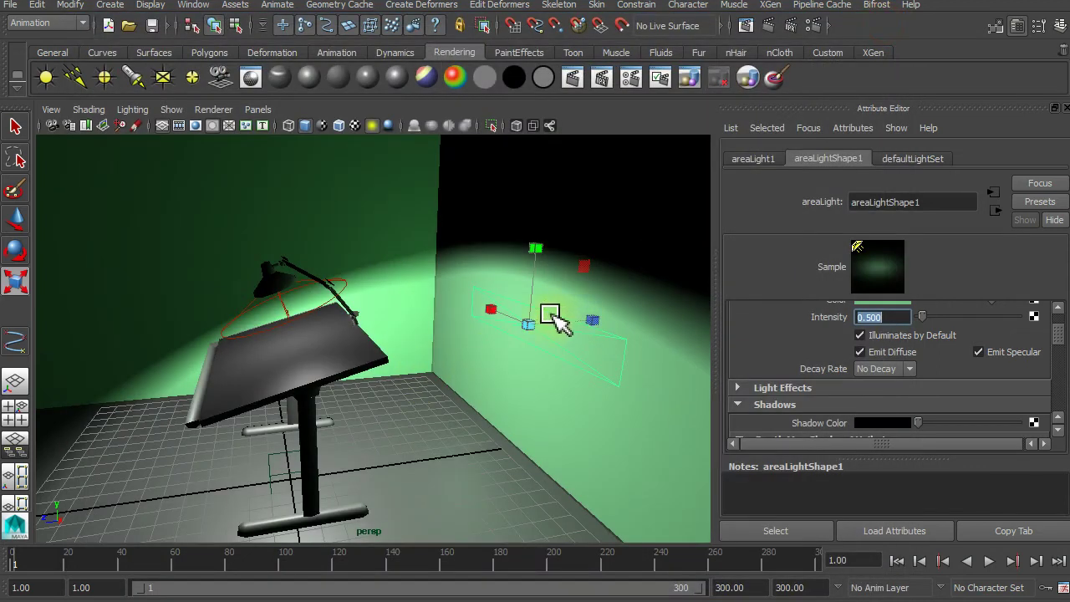
mouse_move(539, 247)
left_mouse_down()
mouse_move(534, 207)
mouse_move(545, 247)
left_mouse_up()
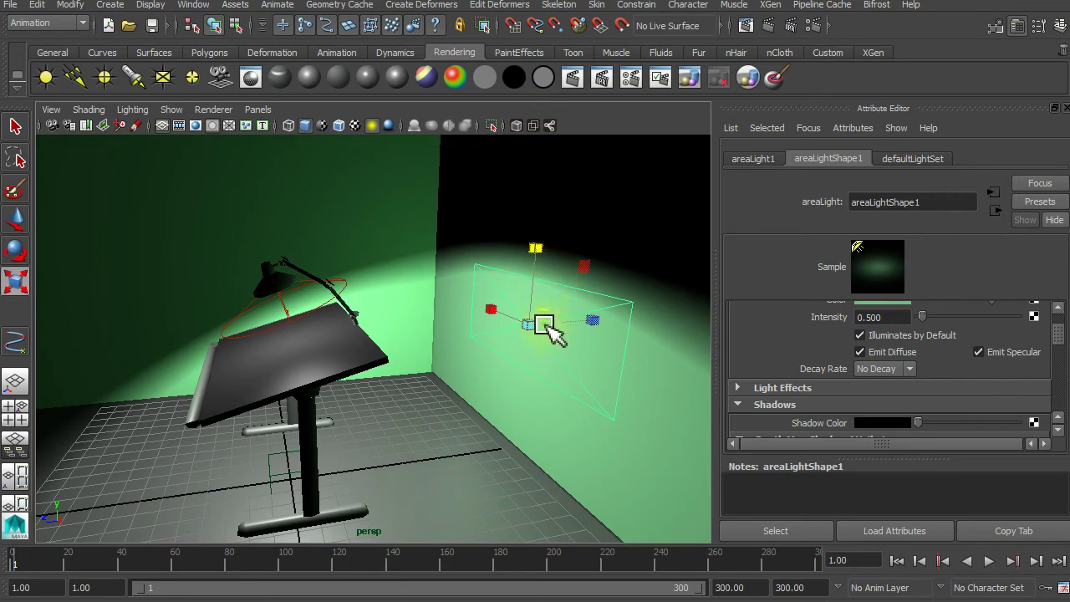
left_click_drag(491, 308, 464, 310)
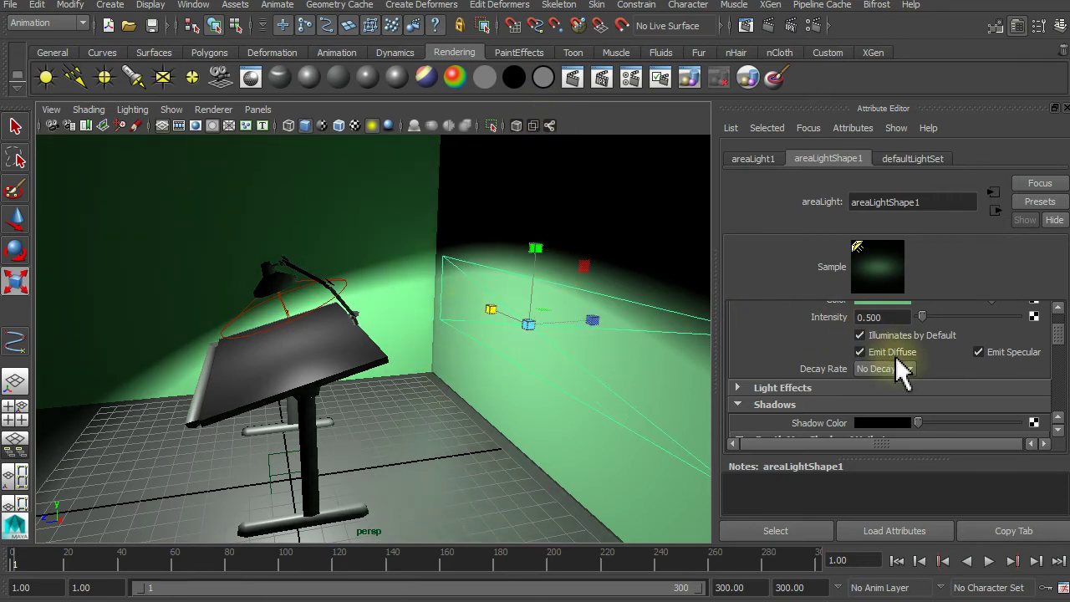
left_click(768, 25)
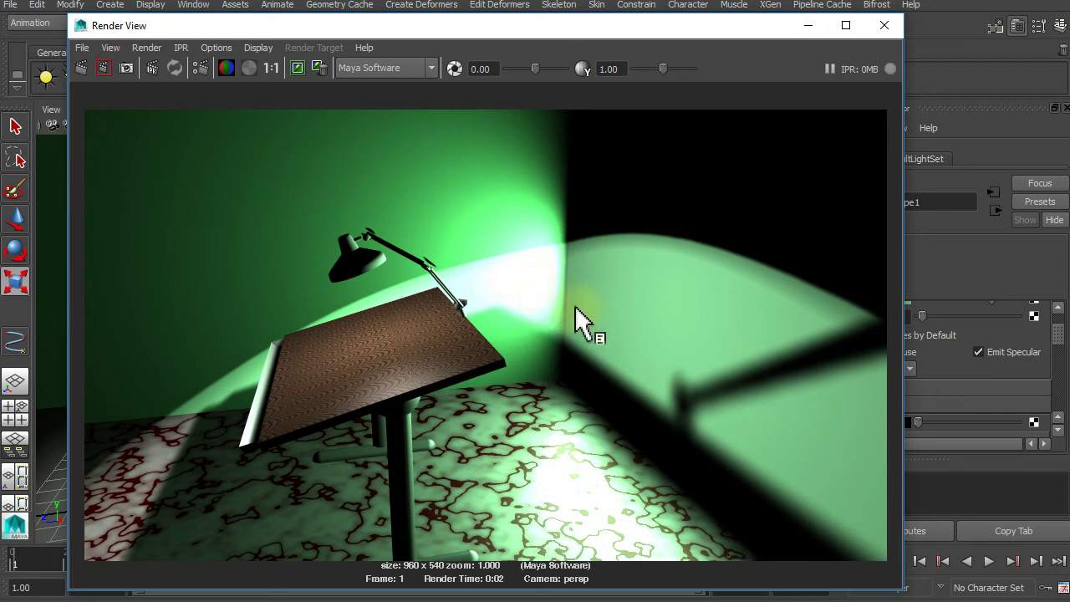
left_click(889, 26)
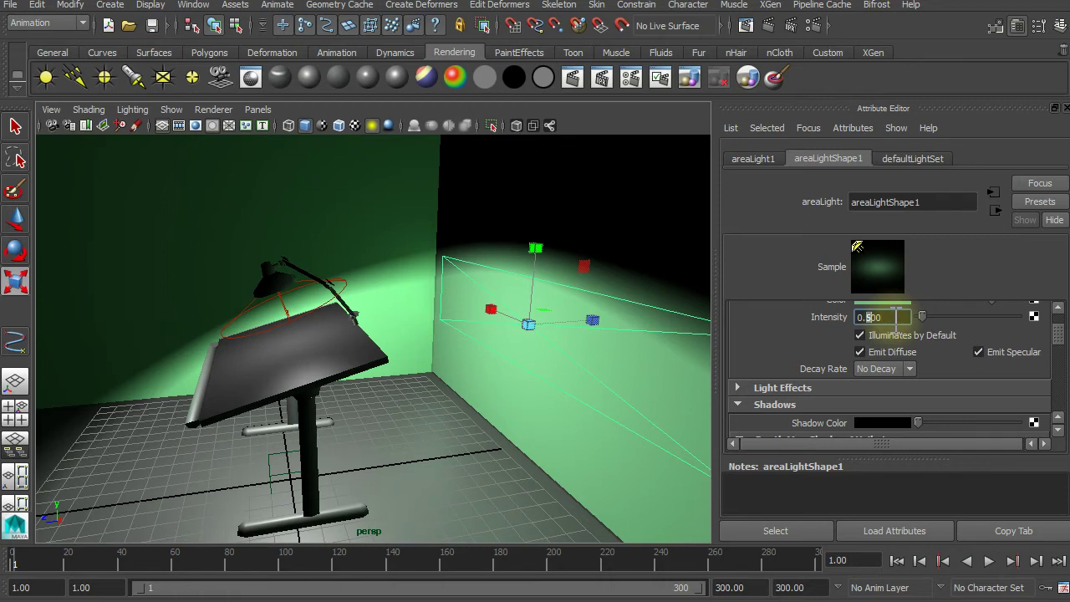
type("0.200")
- Drop the light's intensity to 0.2, nudge it on the wall, and check with renders
key("Return")
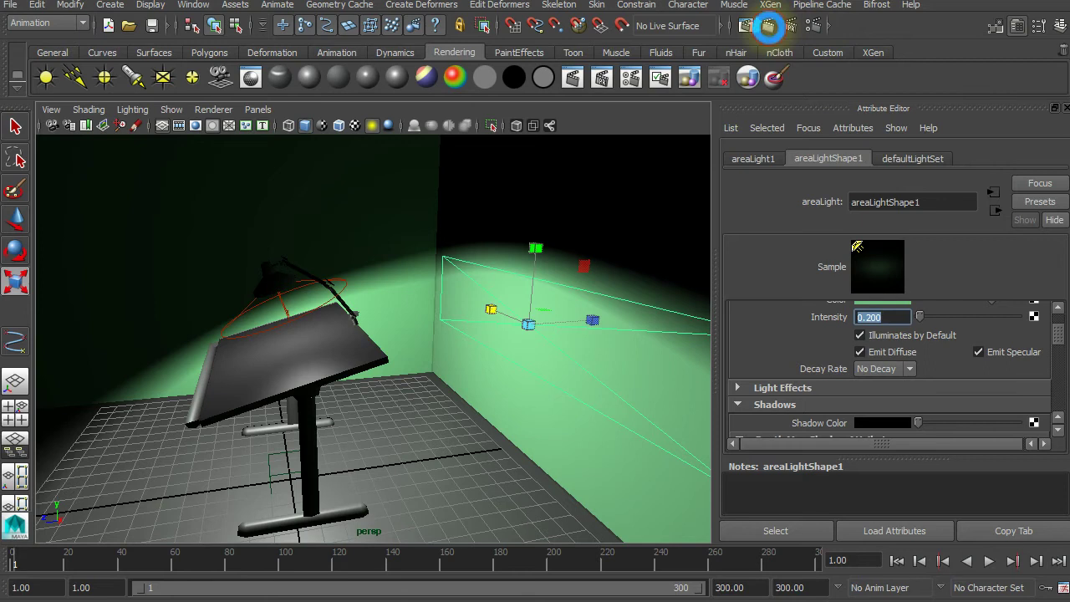
left_click(768, 26)
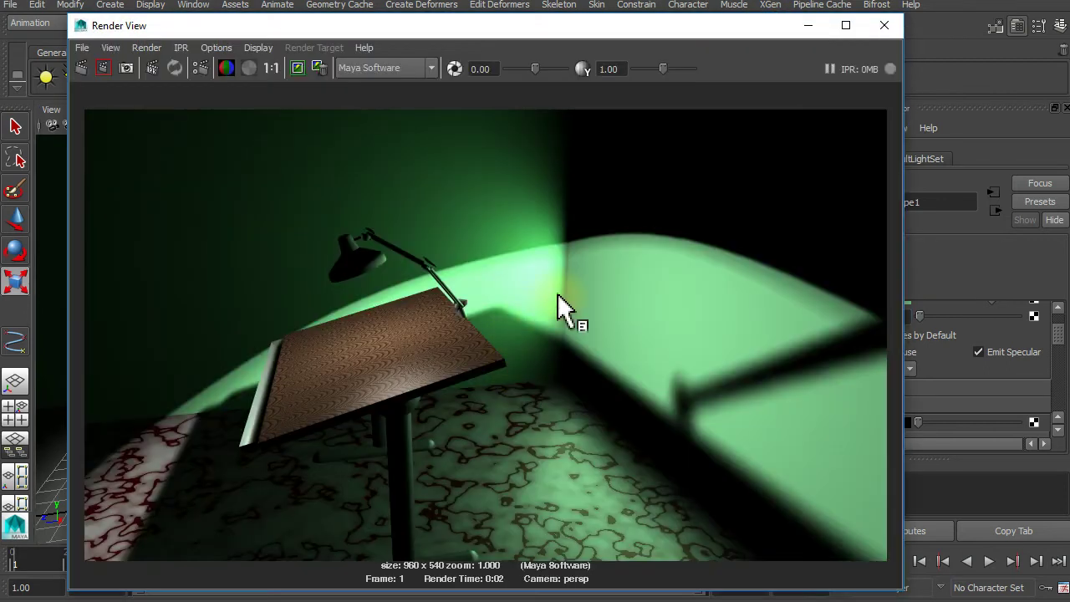
left_click(890, 25)
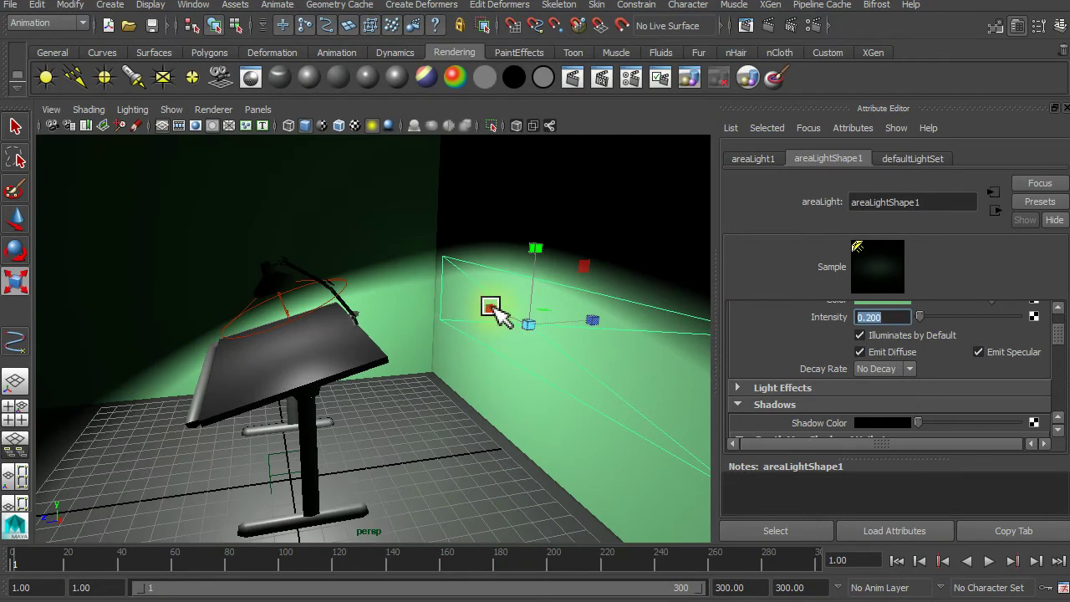
left_click_drag(492, 306, 504, 312)
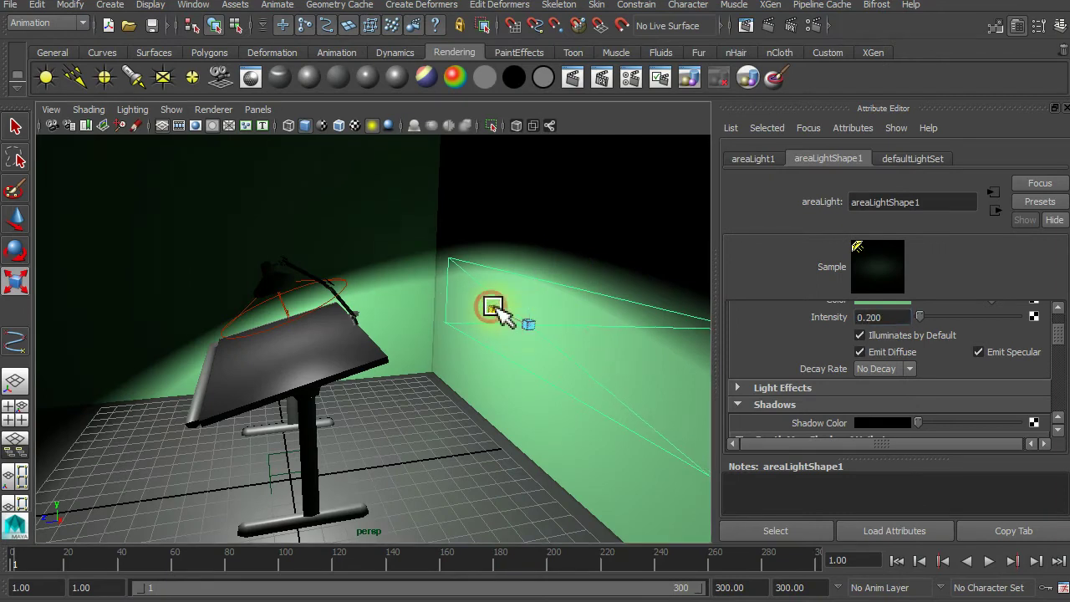
left_click(764, 25)
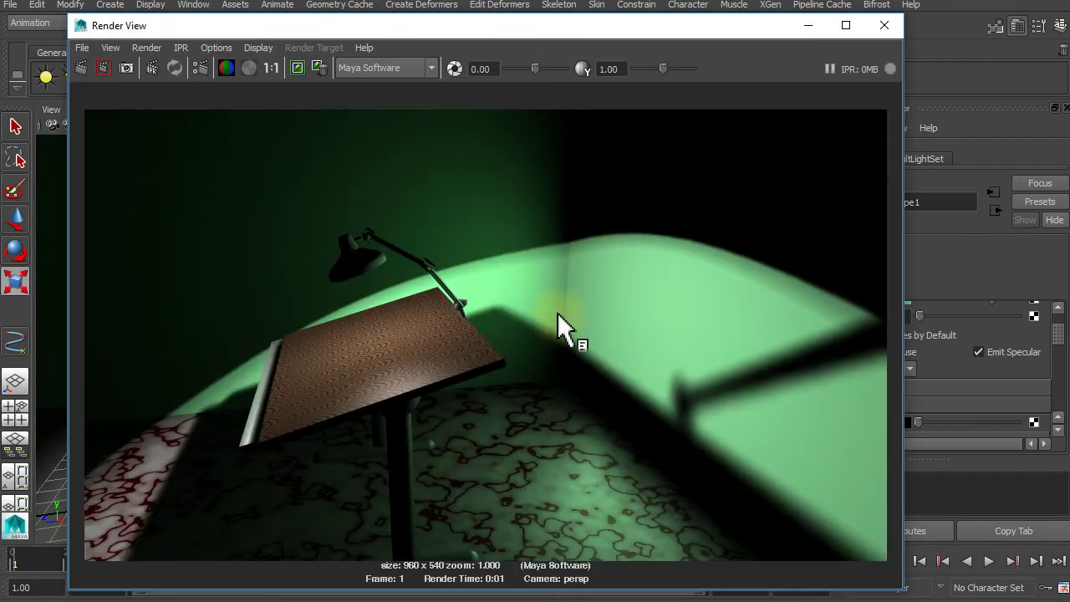
left_click(884, 26)
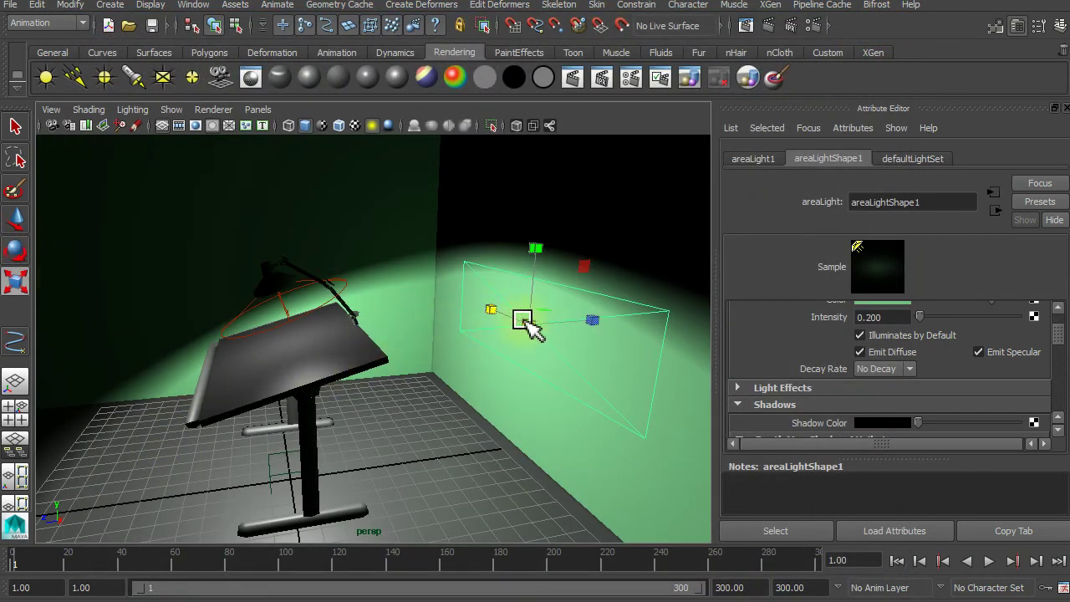
- Duplicate the area light as areaLight2, move it toward the desk, and set Rotate Y 270
key("ctrl+d")
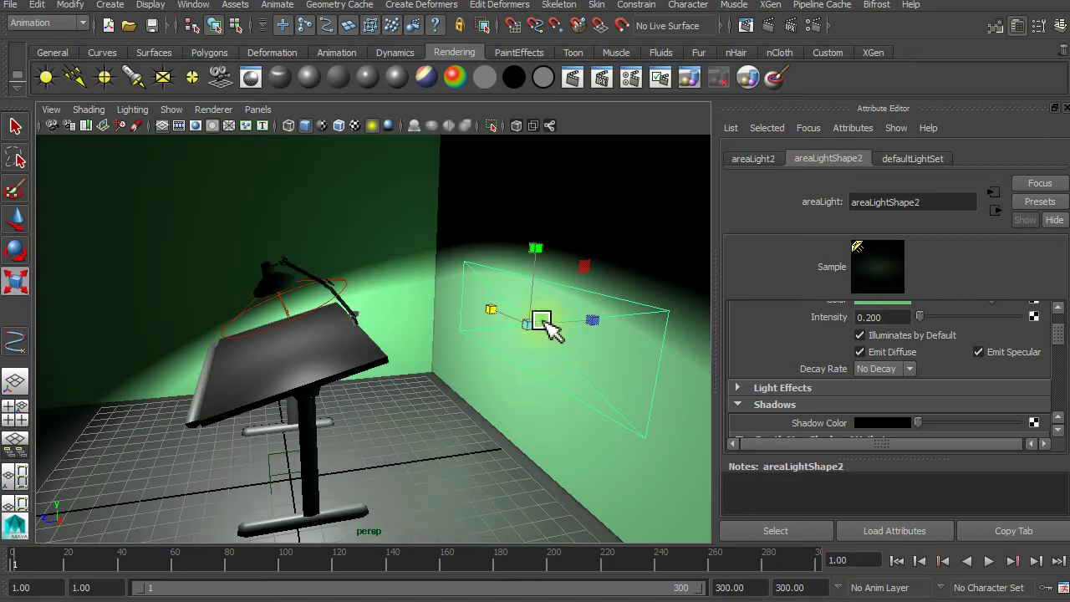
left_click(15, 219)
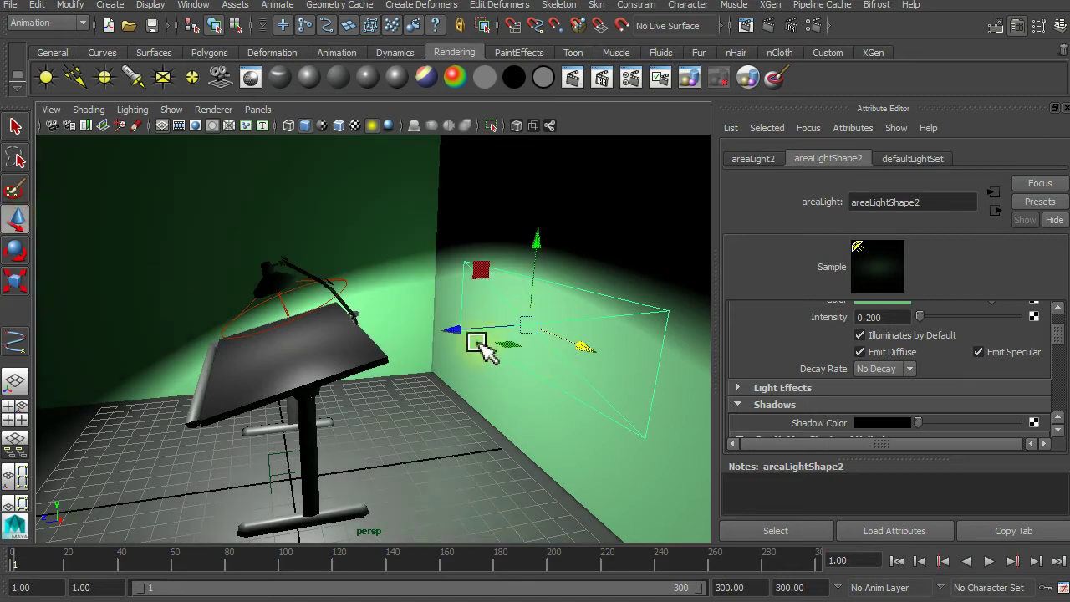
left_click_drag(458, 328, 187, 371)
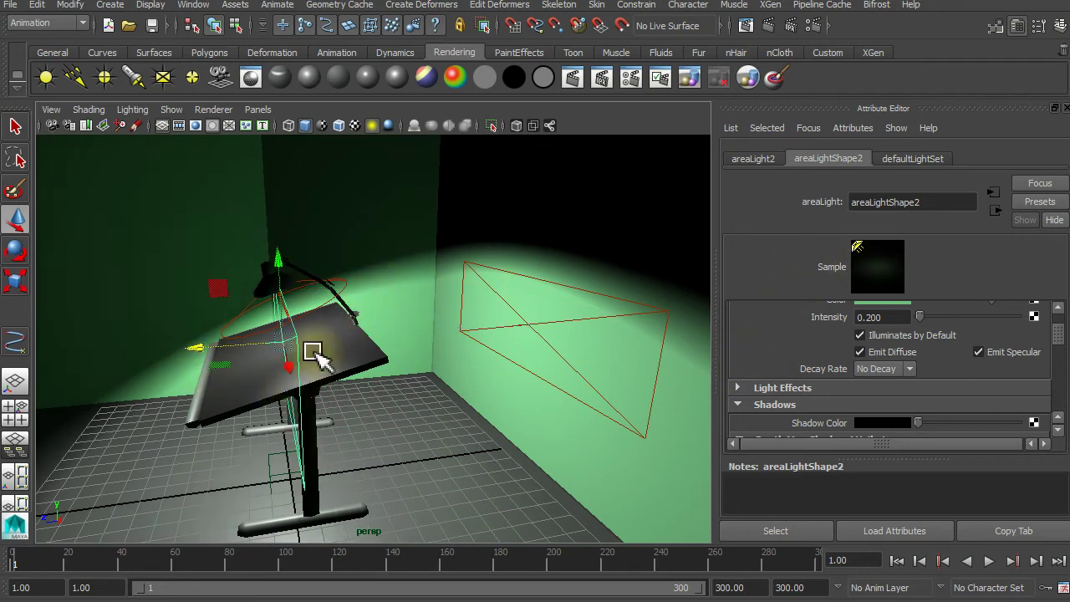
left_click(15, 250)
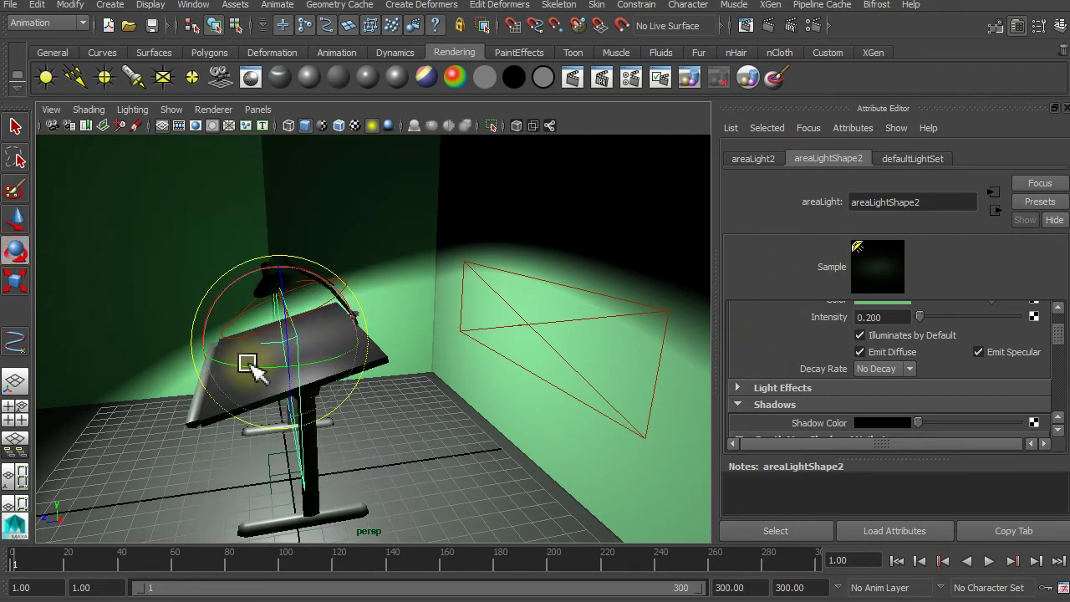
left_click_drag(241, 362, 339, 365)
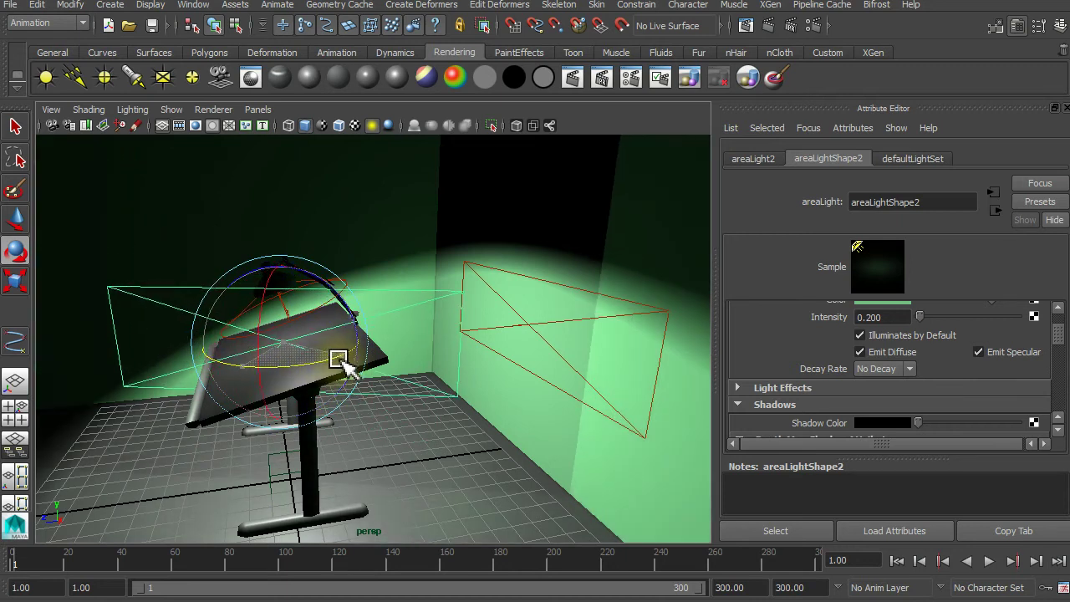
left_click(1058, 25)
left_click(1011, 229)
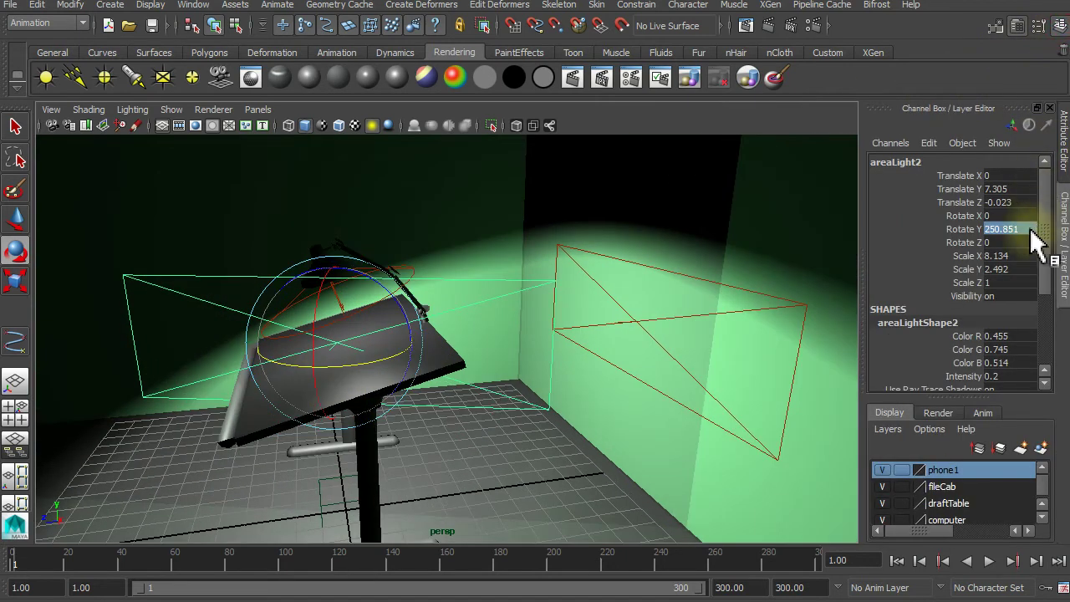
left_click_drag(1013, 229, 1034, 236)
type("270")
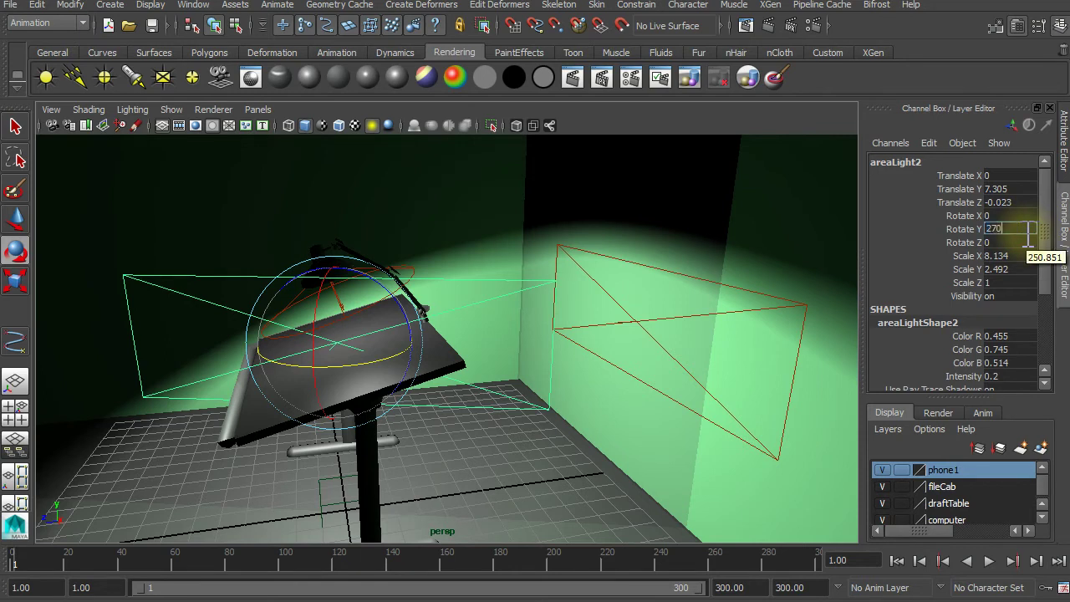
key("Return")
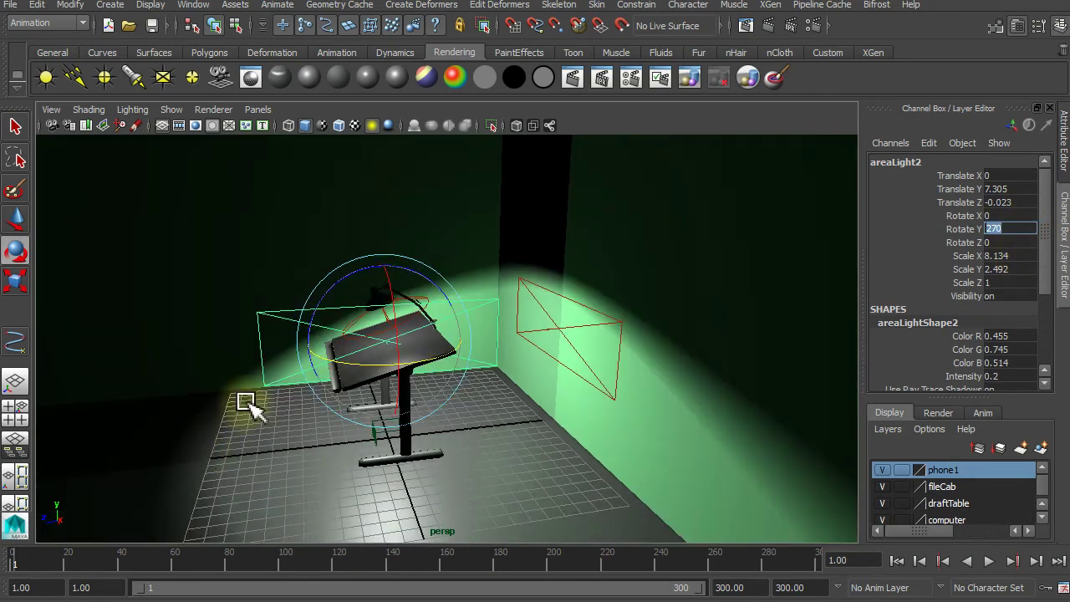
- Place areaLight2 against the left wall and shrink it to under half size
left_click_drag(251, 406, 353, 406, "alt")
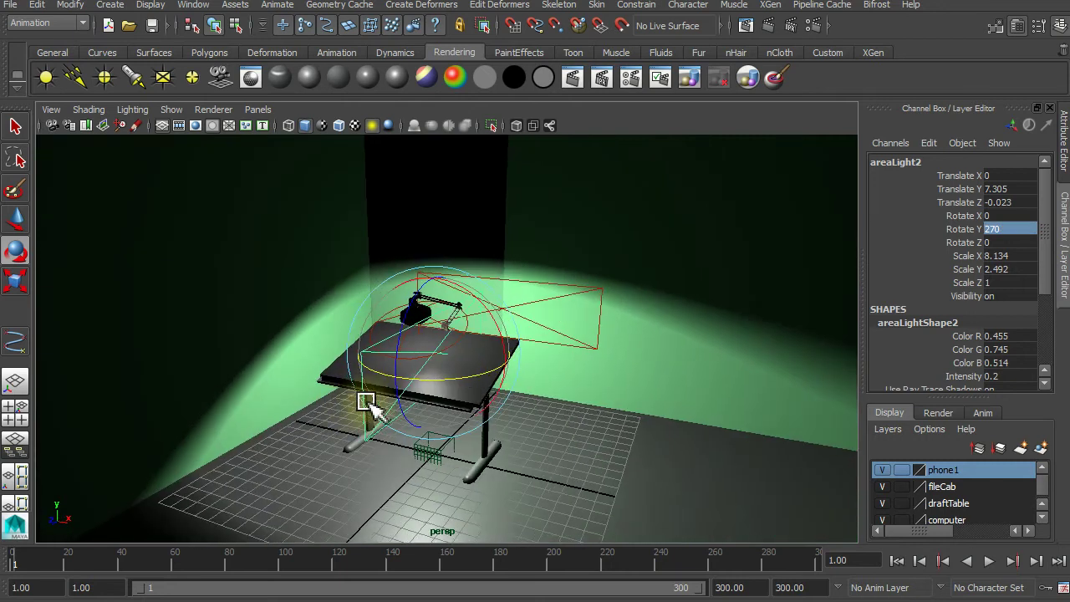
left_click(15, 219)
left_click_drag(454, 346, 333, 349)
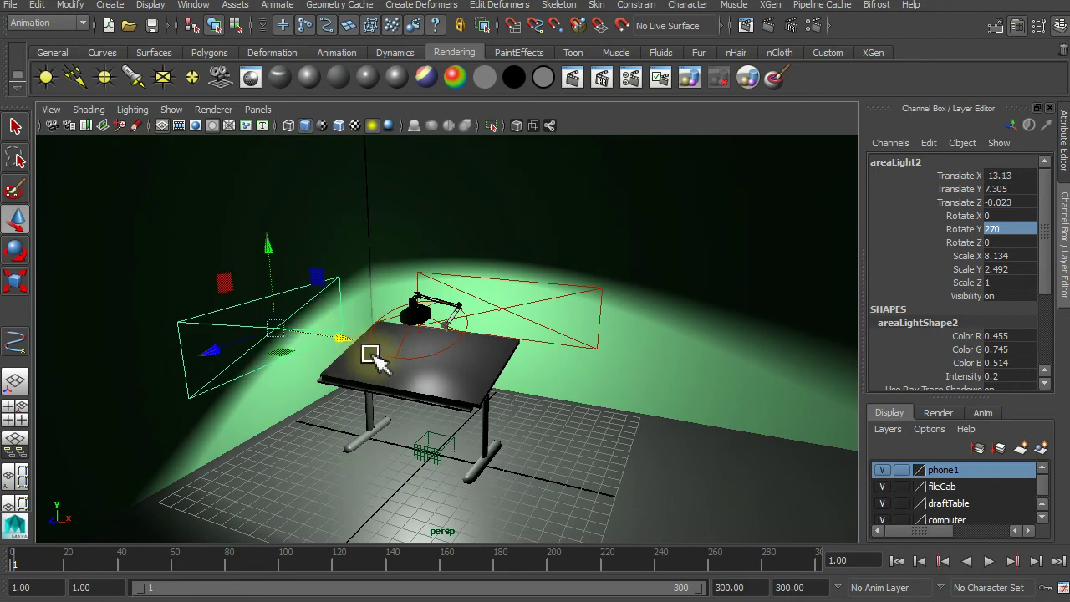
mouse_move(238, 284)
left_mouse_down()
mouse_move(275, 306)
mouse_move(259, 310)
left_mouse_up()
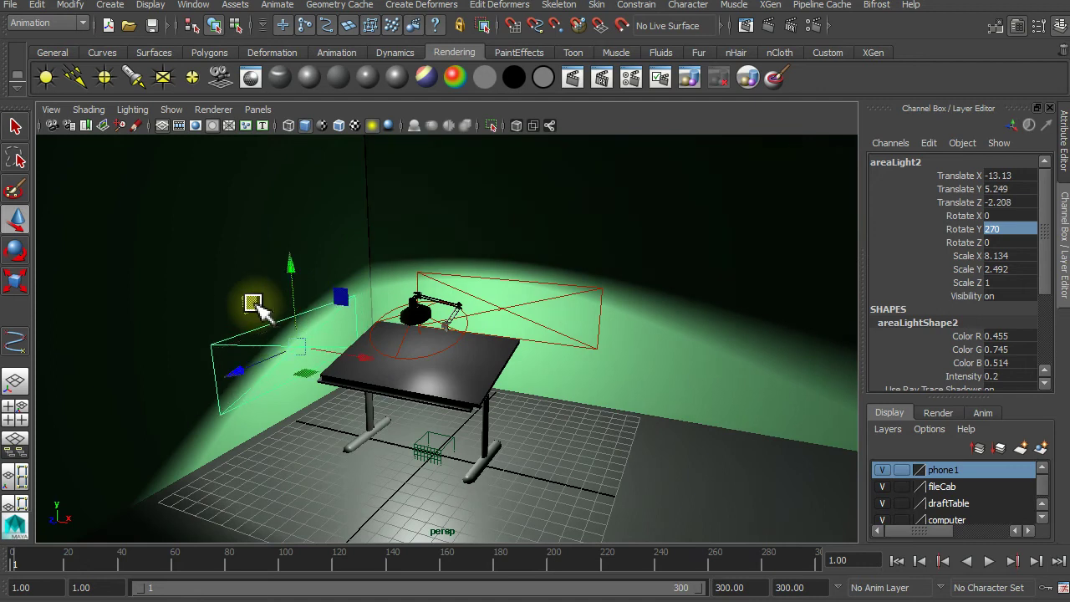
left_click(17, 281)
left_click_drag(297, 345, 284, 361)
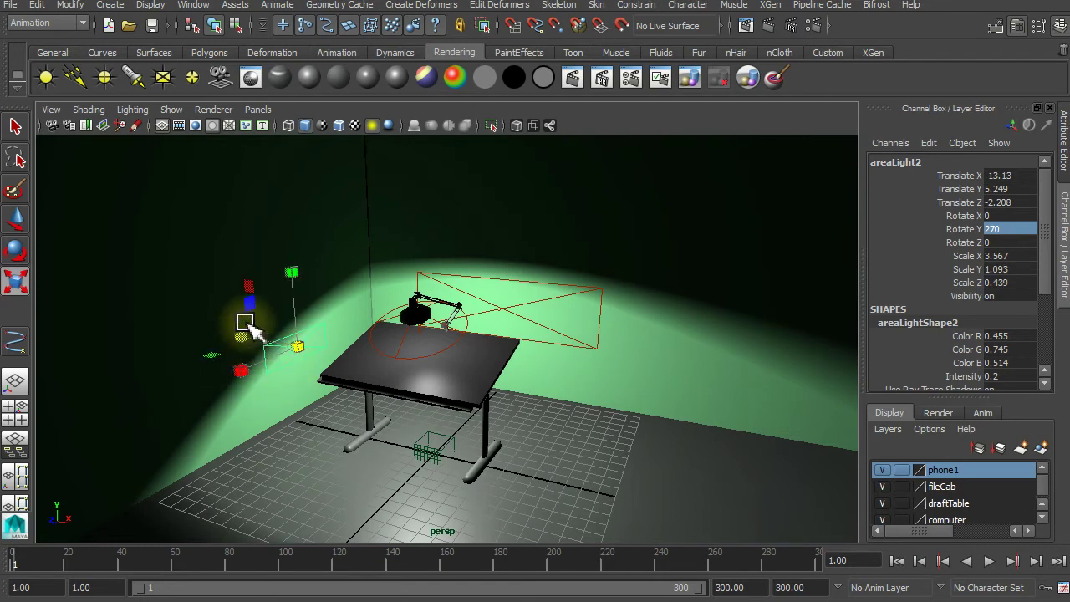
- Turn areaLight2 to face the left wall and render a test frame
left_click(16, 252)
mouse_move(260, 297)
left_mouse_down()
mouse_move(268, 332)
mouse_move(289, 312)
left_mouse_up()
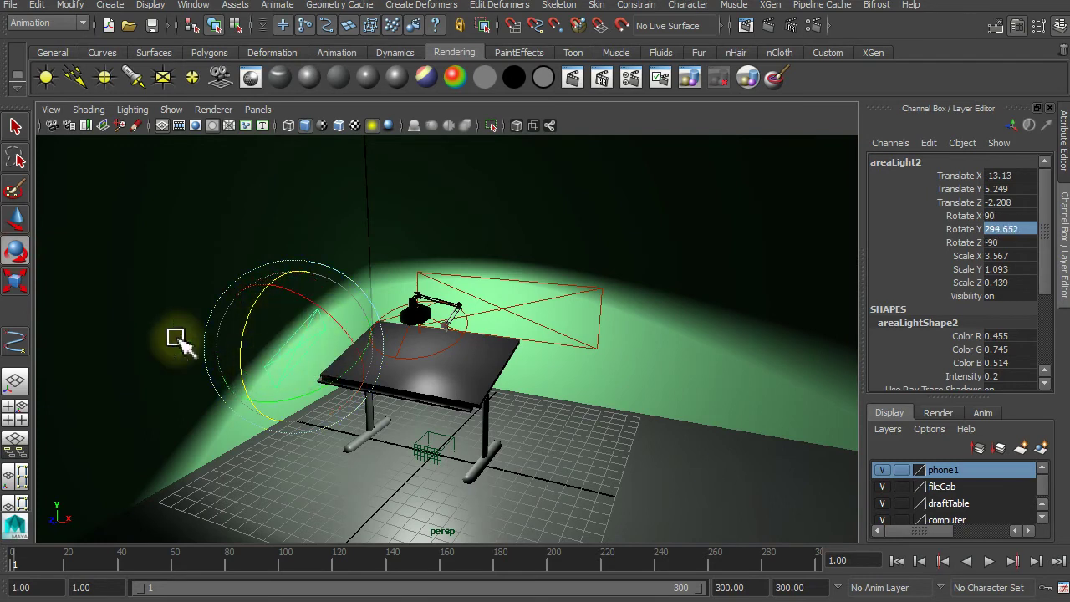
left_click(16, 219)
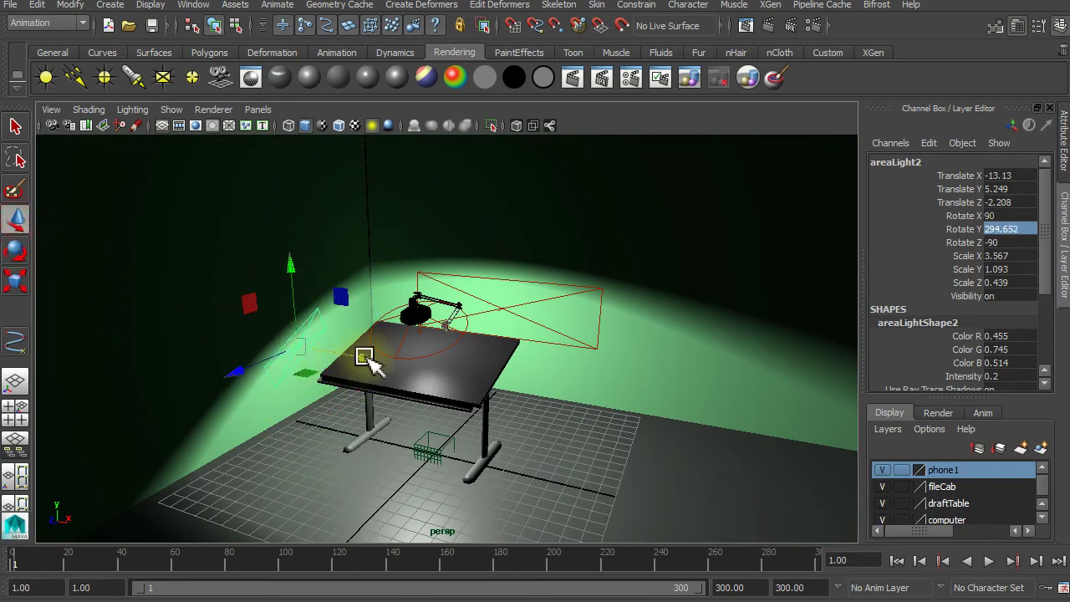
mouse_move(565, 430)
left_mouse_down("alt")
mouse_move(511, 431)
mouse_move(454, 410)
mouse_move(437, 418)
mouse_move(485, 432)
mouse_move(518, 347)
left_mouse_up("alt")
scroll(516, 347, "up", 2)
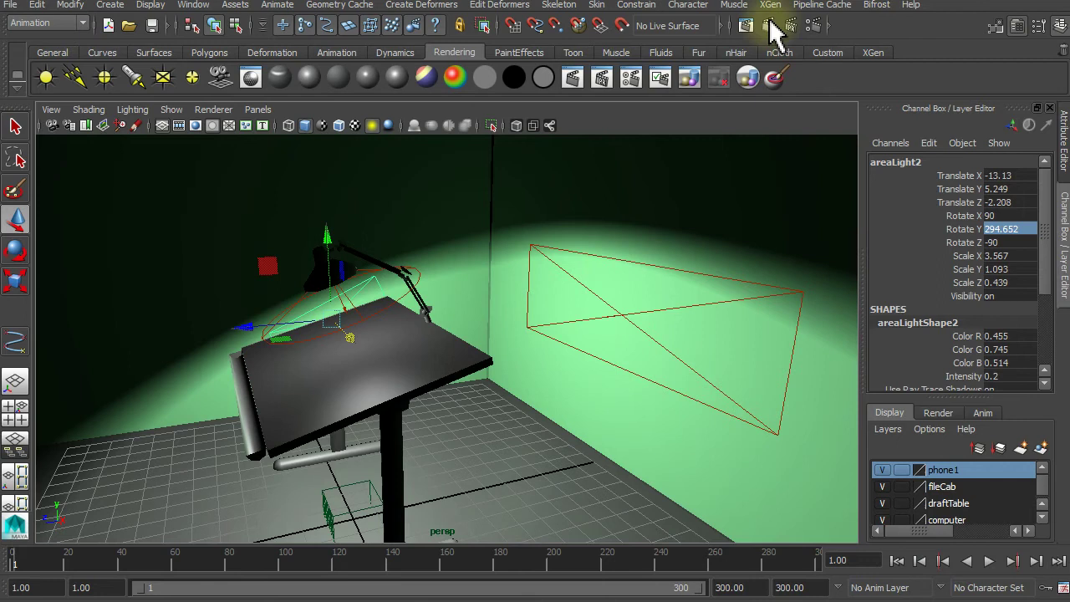
left_click(767, 25)
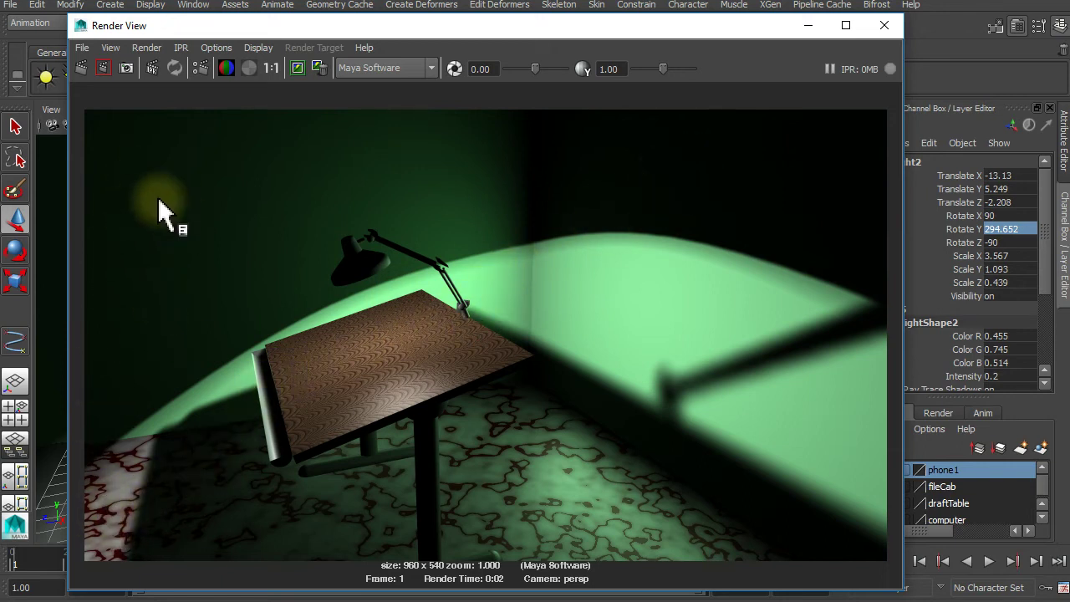
- Set areaLightShape2's intensity to 0.5 and check it with a test render
left_click(885, 25)
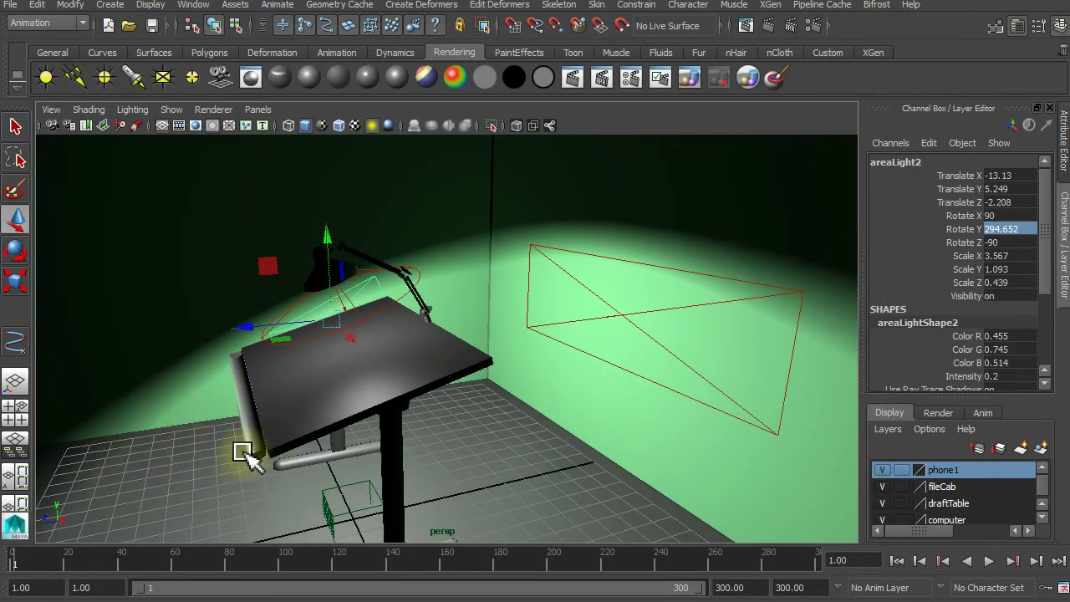
mouse_move(208, 430)
left_mouse_down("alt")
mouse_move(426, 305)
mouse_move(284, 327)
left_mouse_up("alt")
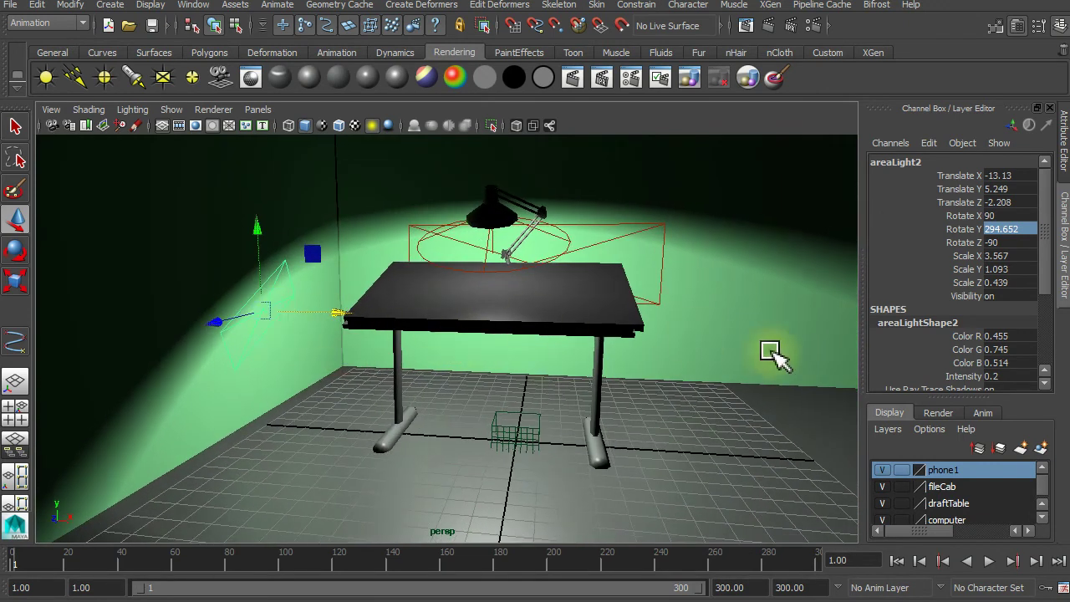
left_click(1058, 26)
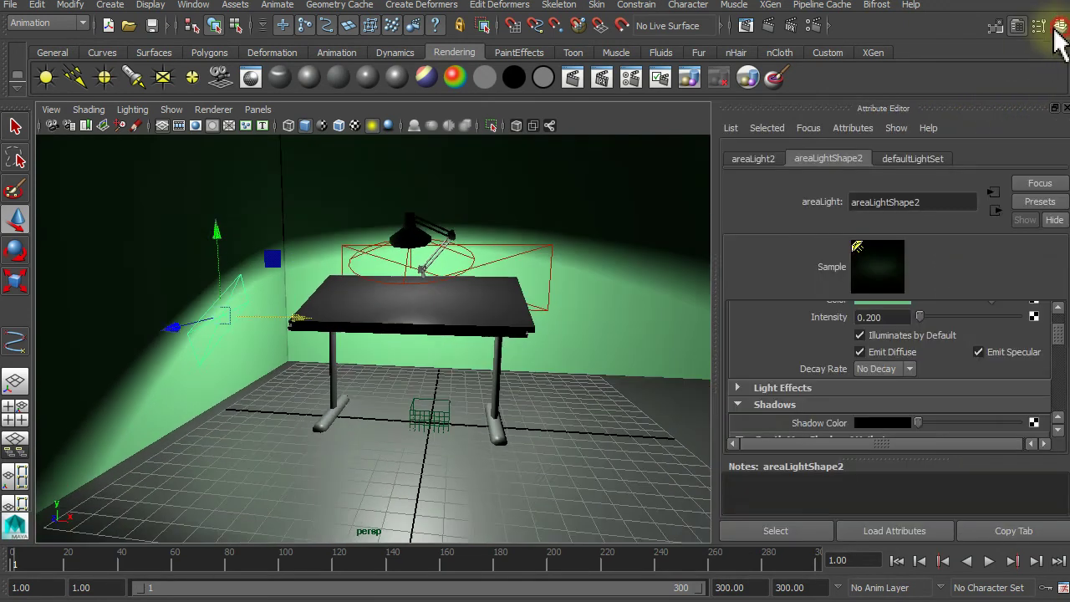
left_click(883, 317)
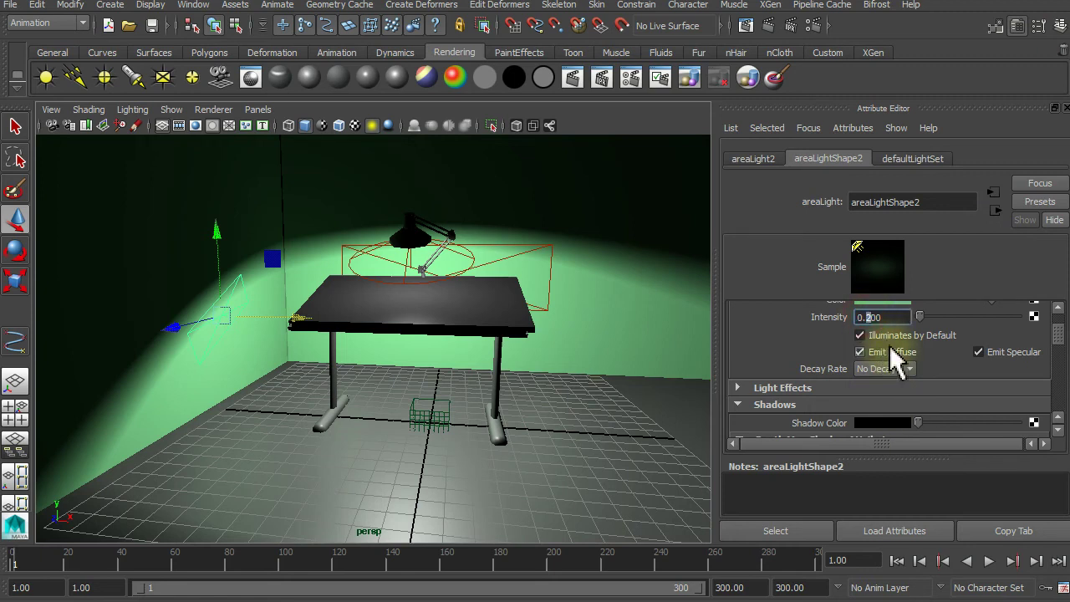
key("Return")
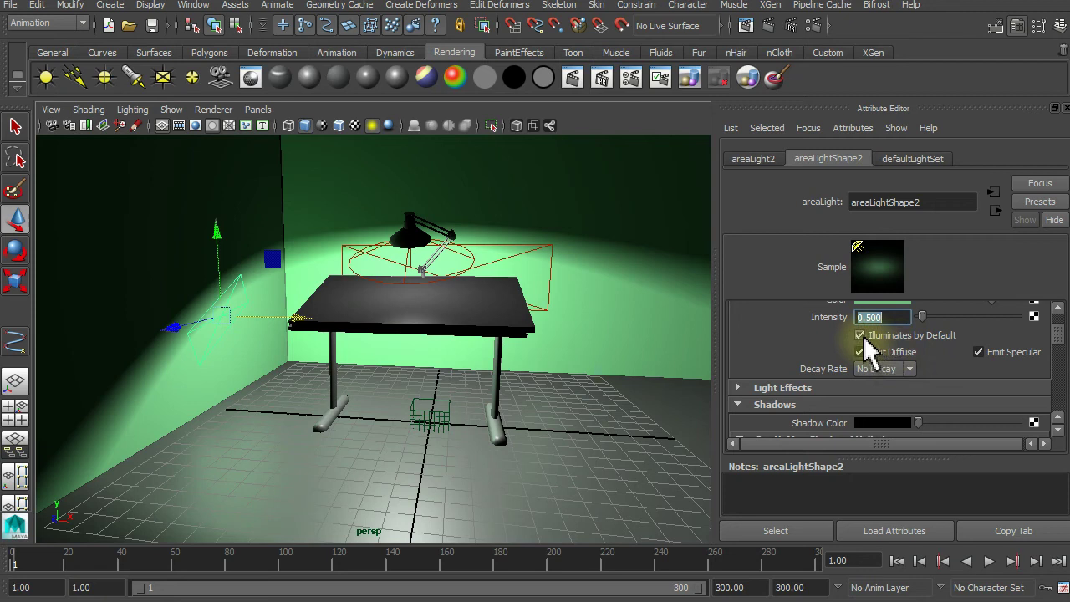
mouse_move(468, 397)
left_mouse_down("alt")
mouse_move(303, 404)
mouse_move(351, 437)
left_mouse_up("alt")
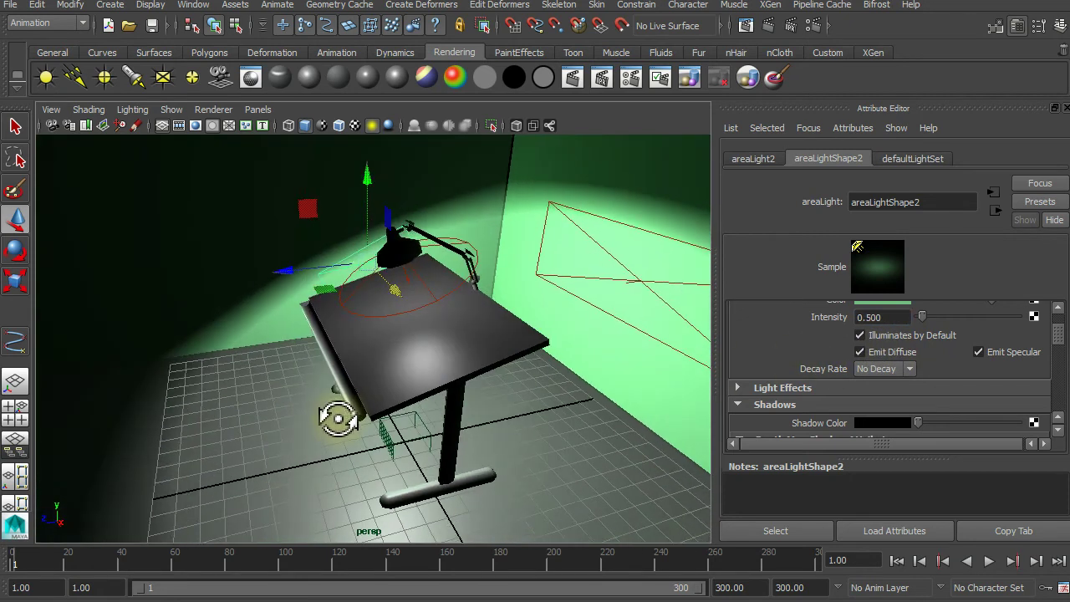
left_click(764, 25)
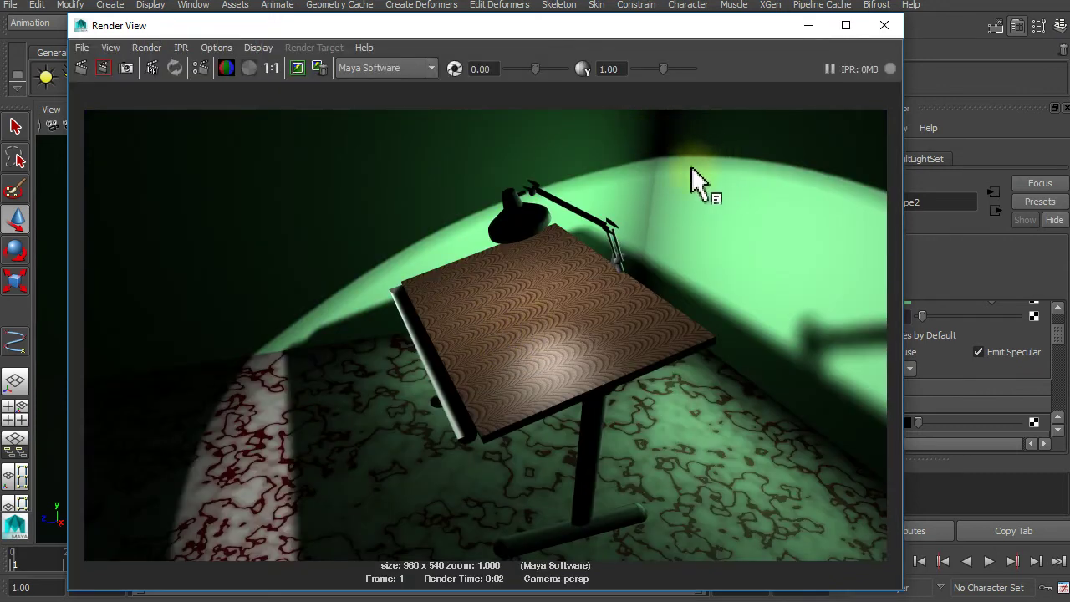
left_click(884, 25)
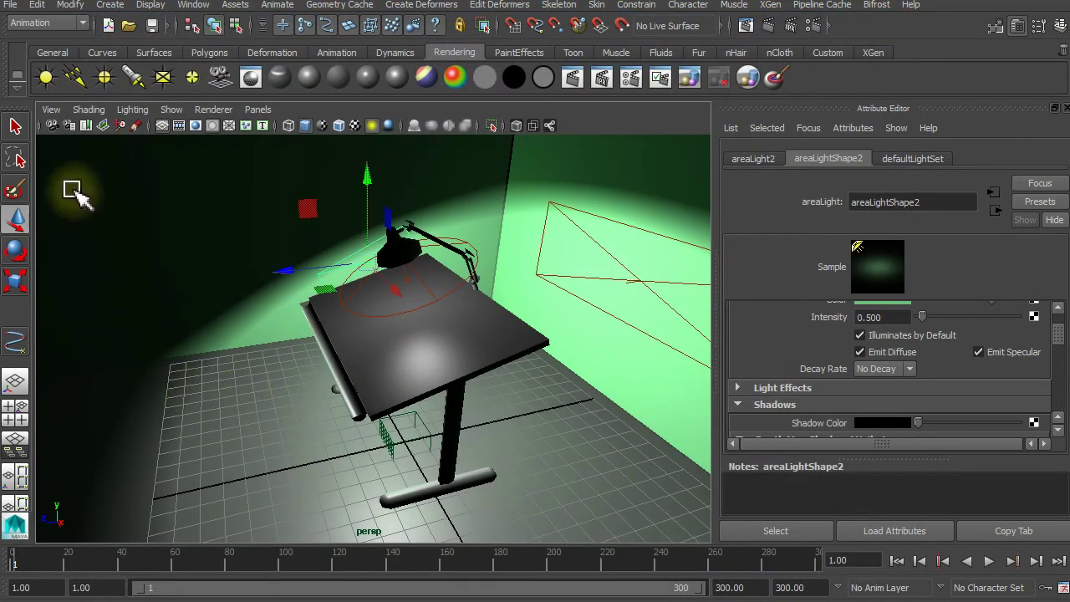
- Create areaLight3 left of the table base and set its Rotate X to 90
left_click(163, 77)
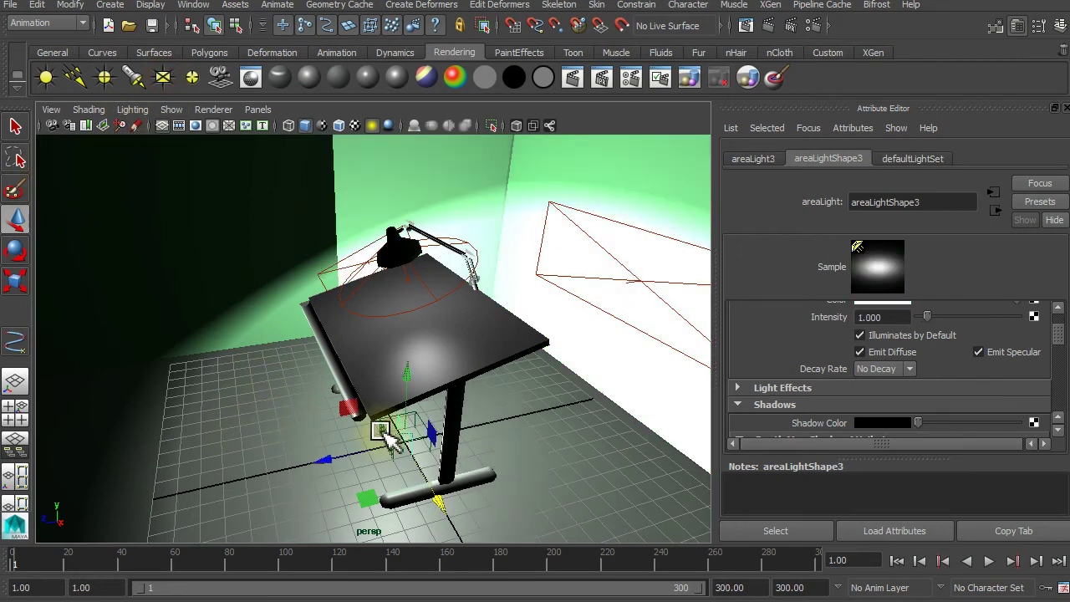
left_click_drag(328, 464, 108, 494)
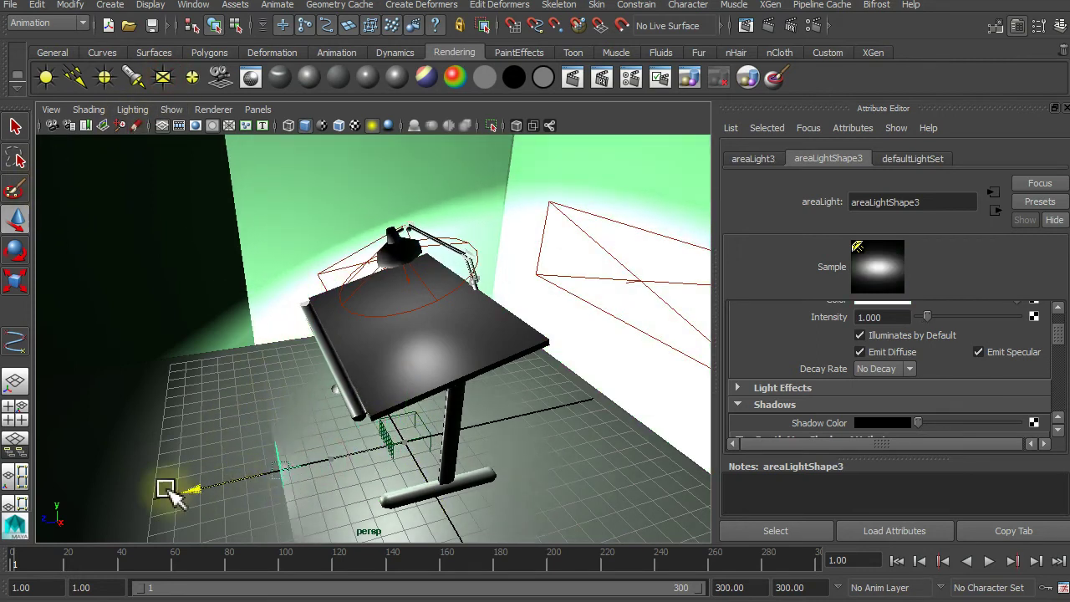
left_click(15, 250)
left_click_drag(169, 433, 59, 490)
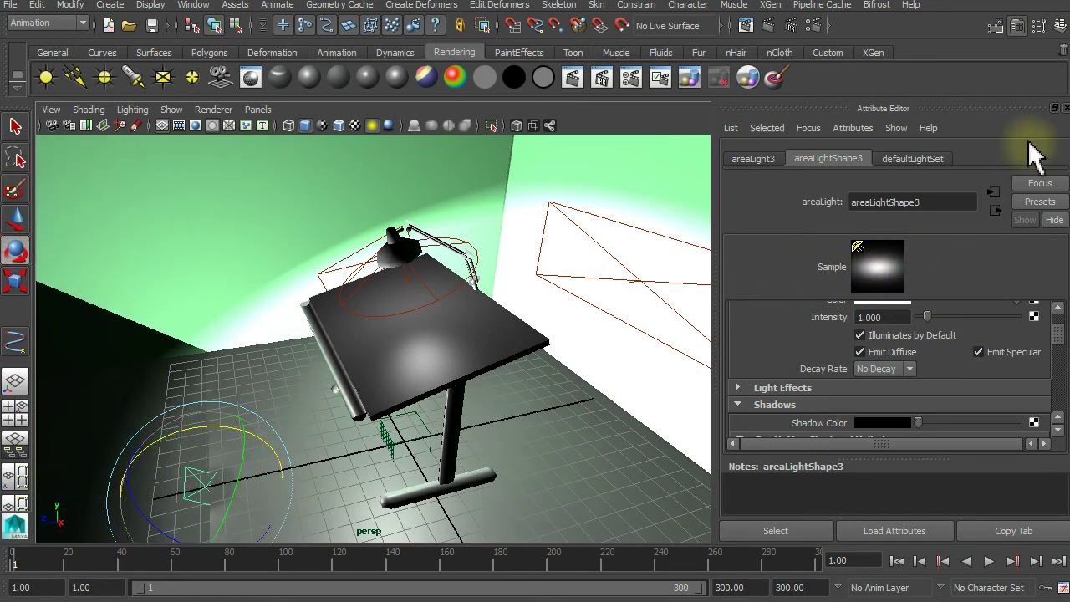
left_click(1043, 24)
double_click(1003, 216)
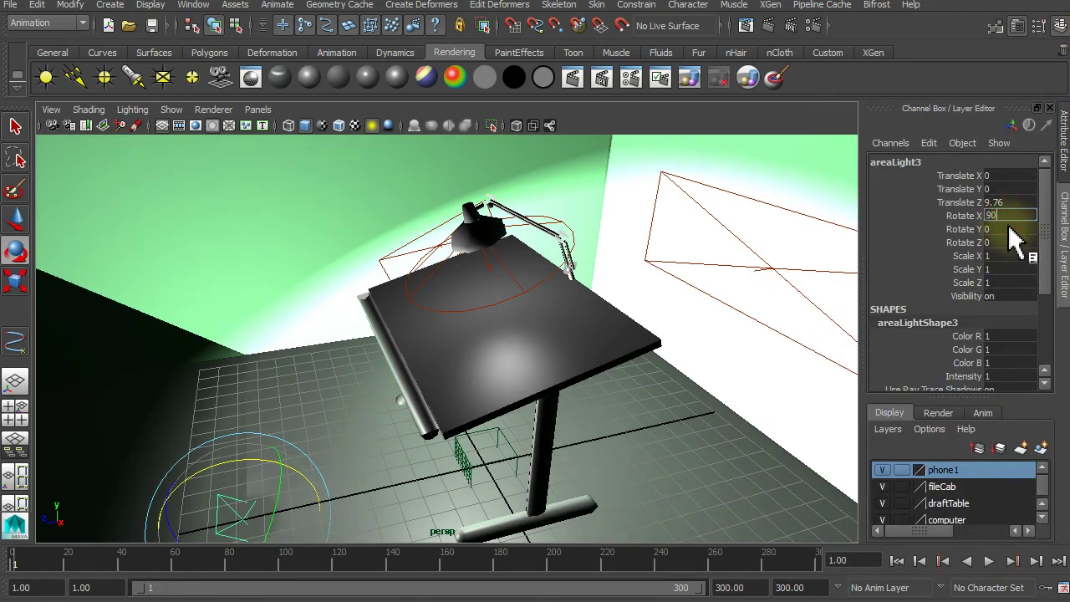
key("Return")
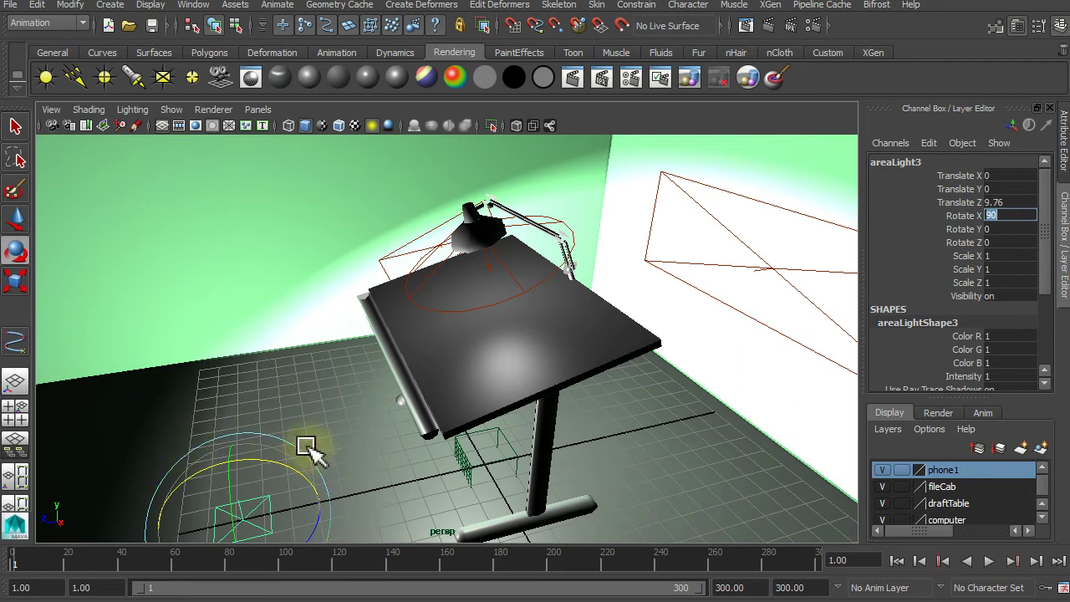
mouse_move(285, 452)
left_mouse_down("alt")
mouse_move(295, 342)
mouse_move(306, 394)
mouse_move(296, 410)
left_mouse_up("alt")
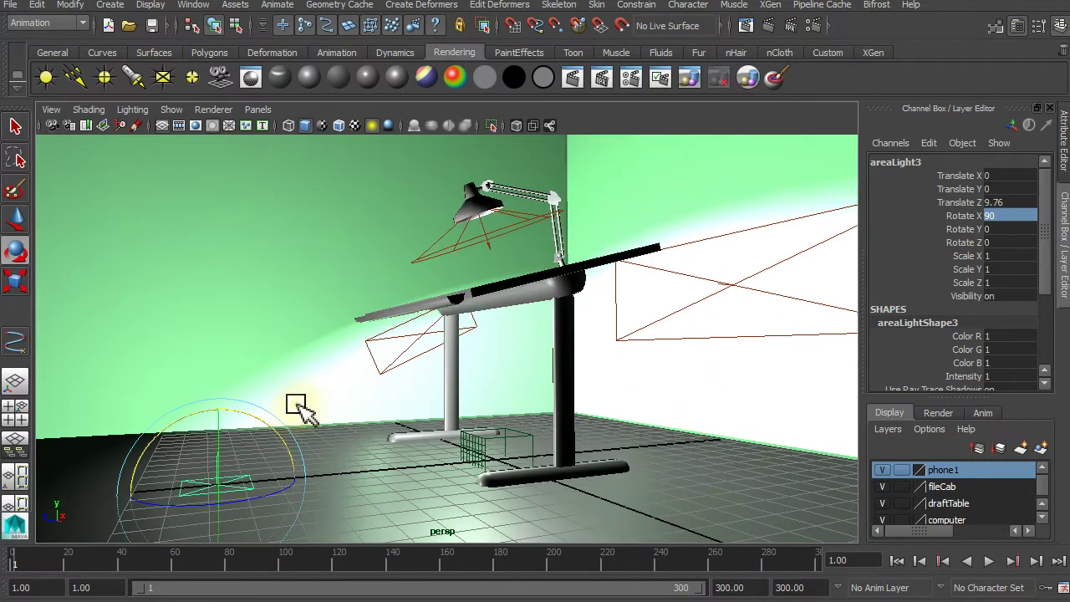
- Set areaLight3's intensity to 0.5 and switch the viewport to textured shading
left_click(1059, 27)
left_click(882, 317)
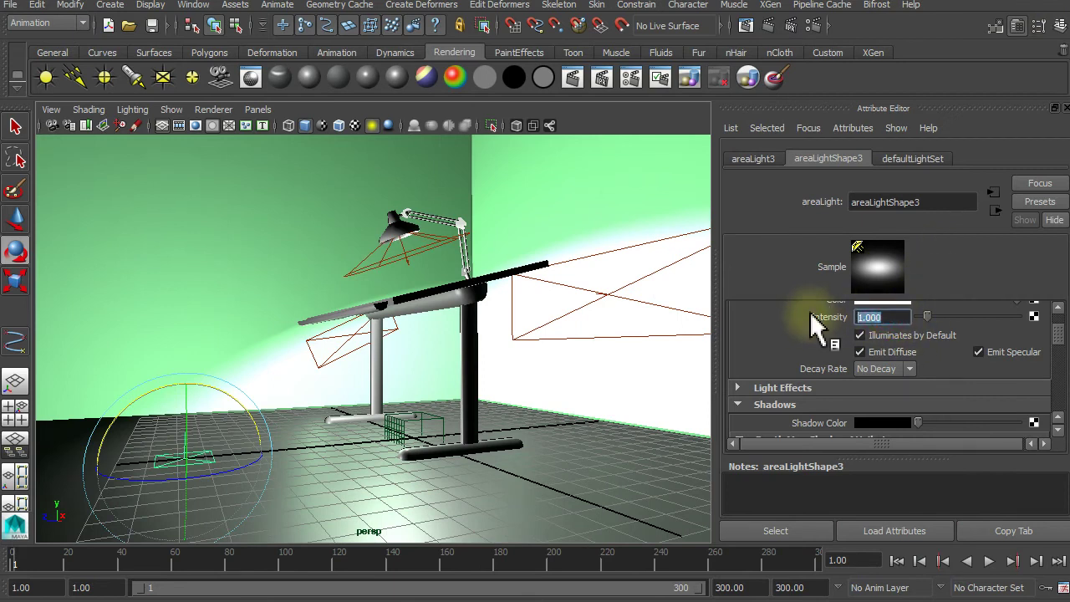
type("0.5")
key("Return")
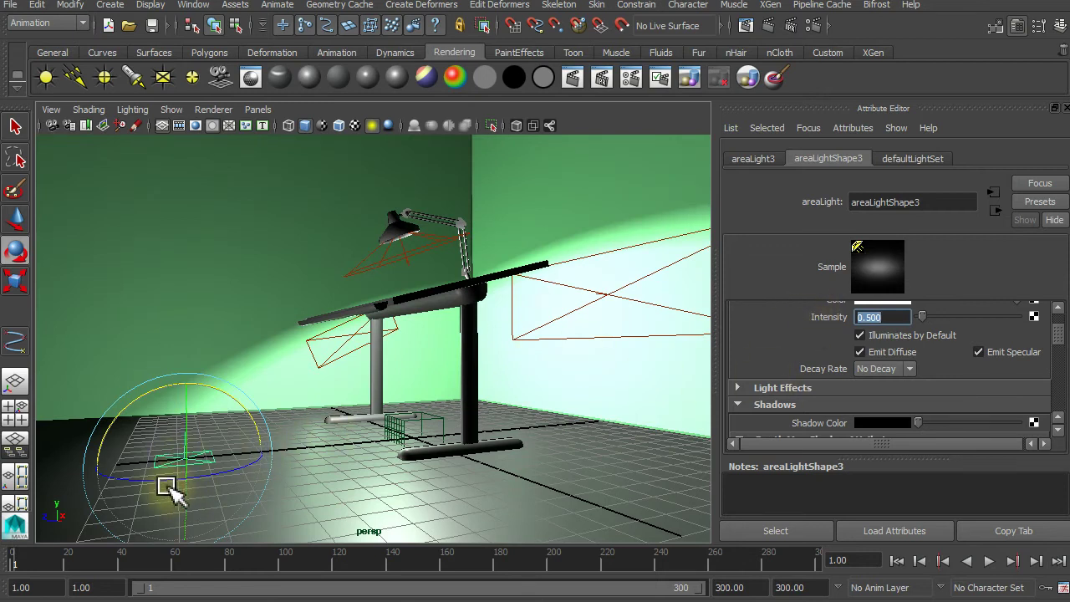
mouse_move(334, 484)
left_mouse_down("alt")
mouse_move(282, 518)
mouse_move(291, 525)
left_mouse_up("alt")
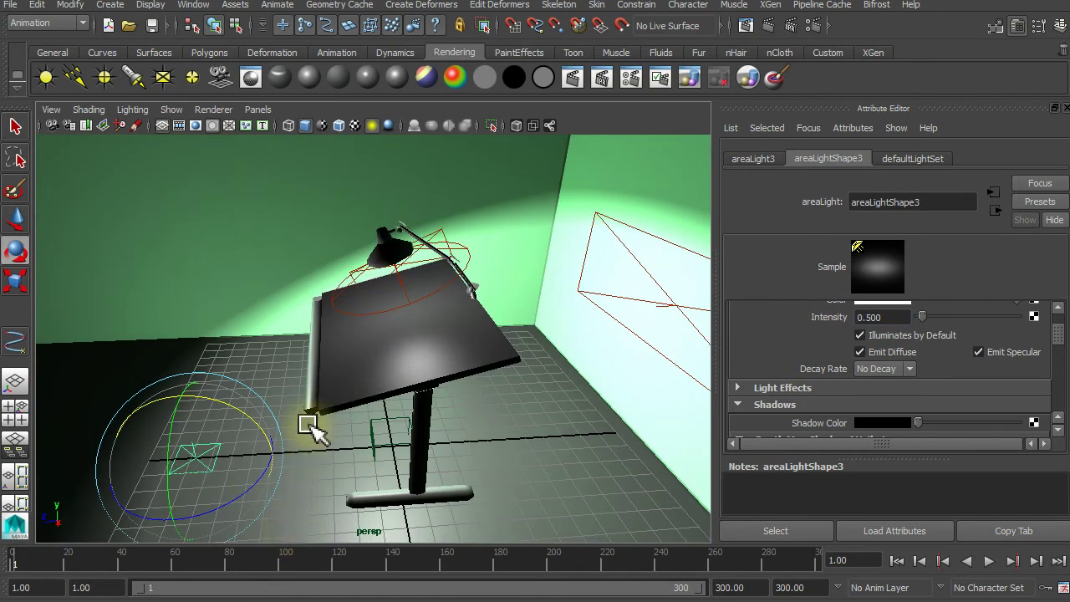
key("6")
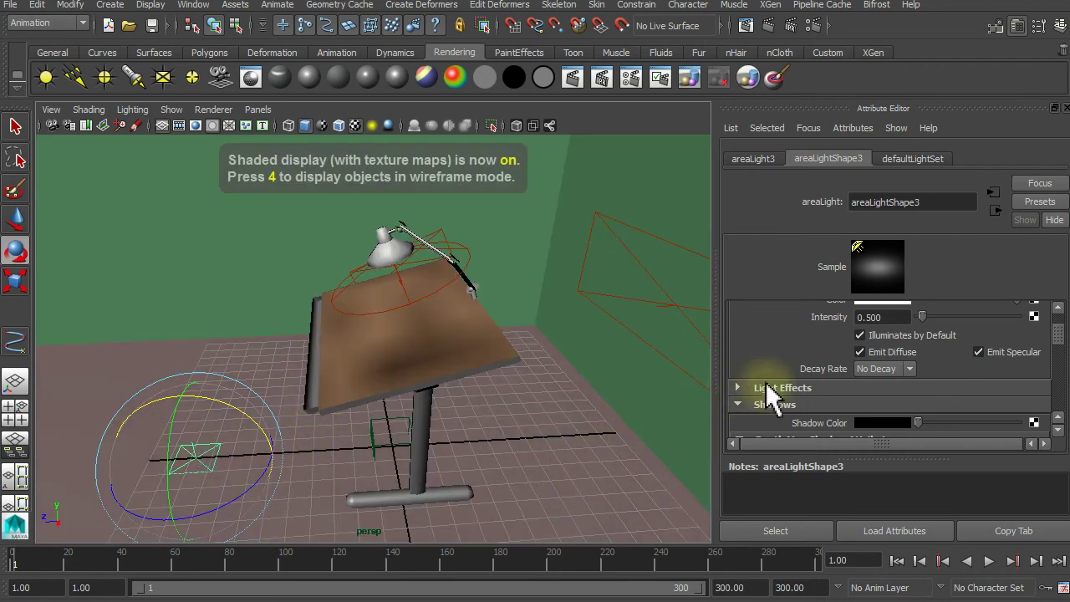
- Adjust the floor light's colour in its colour picker
scroll(861, 359, "up", 2)
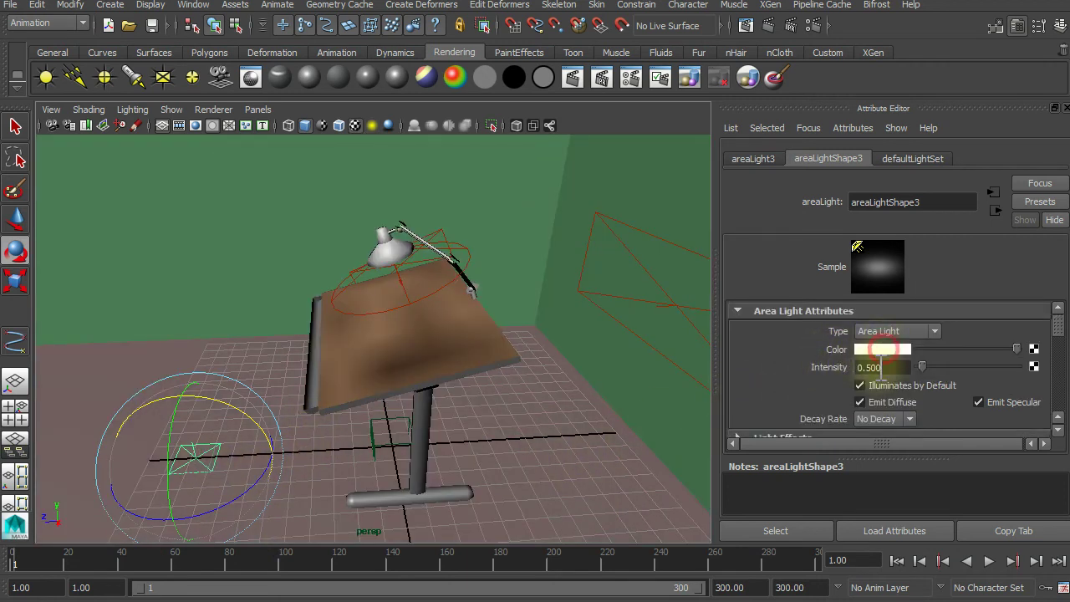
left_click(881, 349)
mouse_move(752, 367)
middle_mouse_down()
mouse_move(297, 451)
mouse_move(215, 430)
middle_mouse_up()
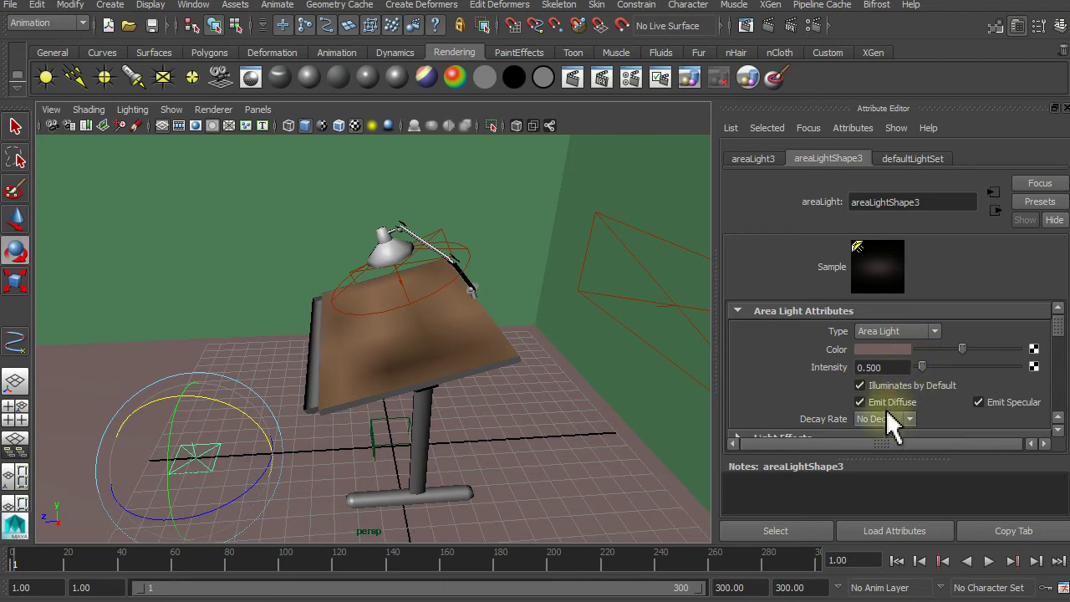
middle_click_drag(508, 411, 25, 219)
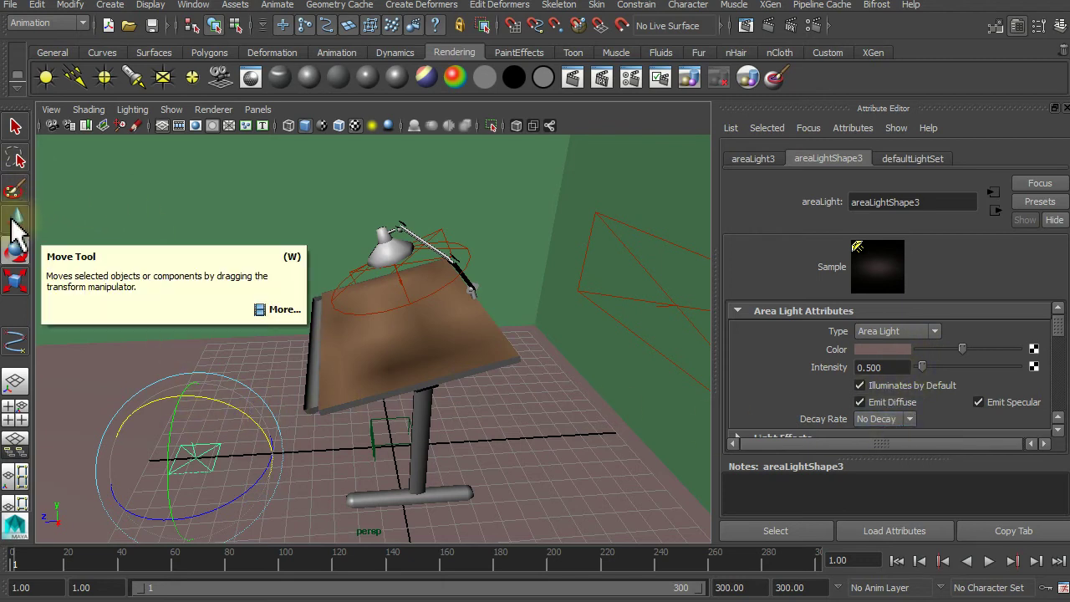
- Enlarge the floor area light, raise it up and back, and render the frame
left_click(16, 281)
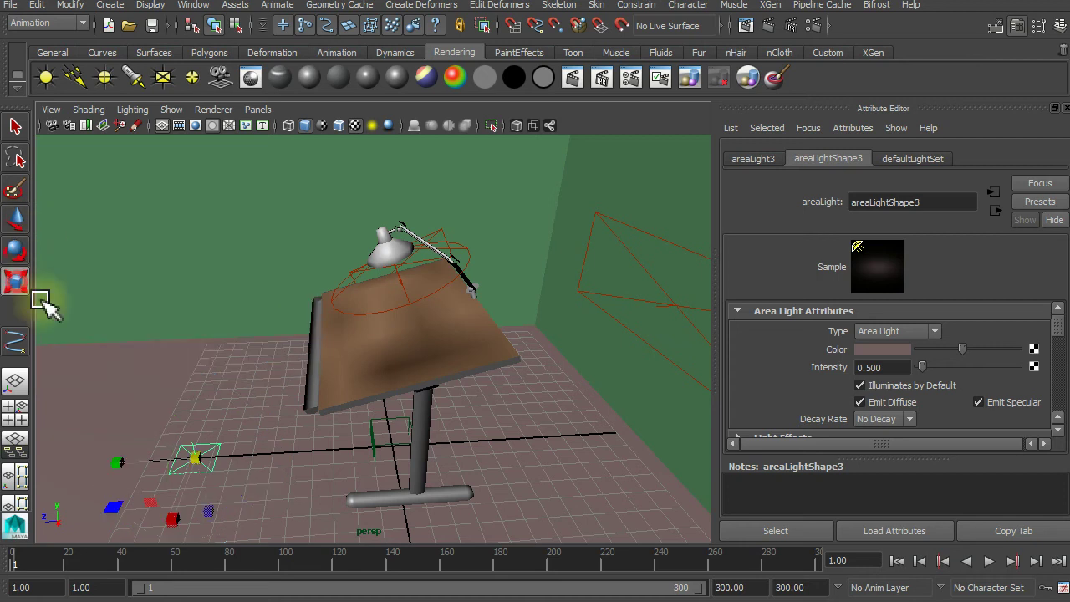
left_click_drag(173, 517, 159, 594)
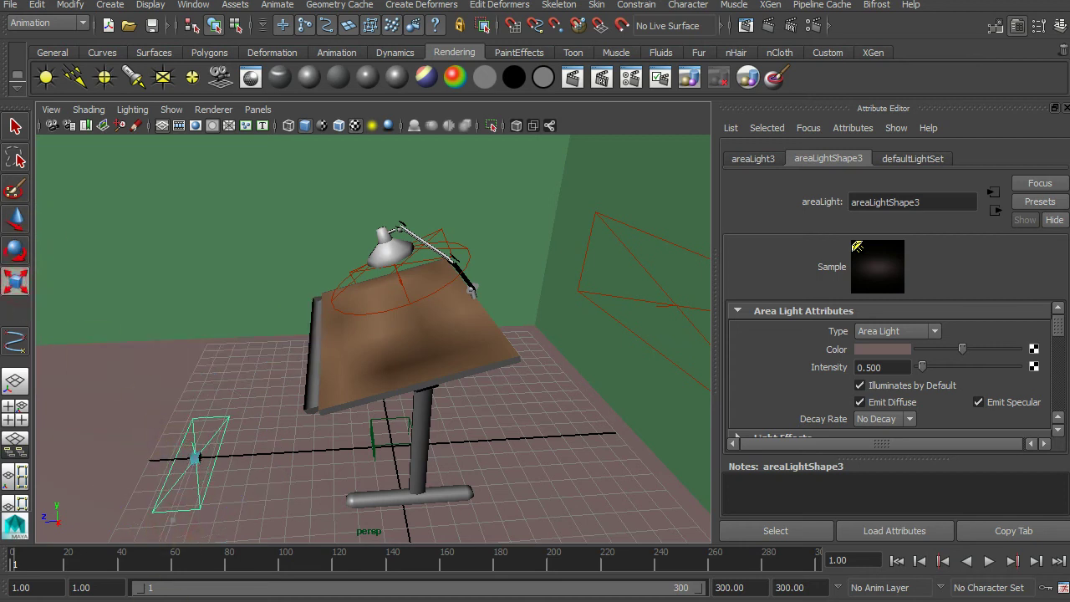
left_click_drag(173, 520, 179, 566)
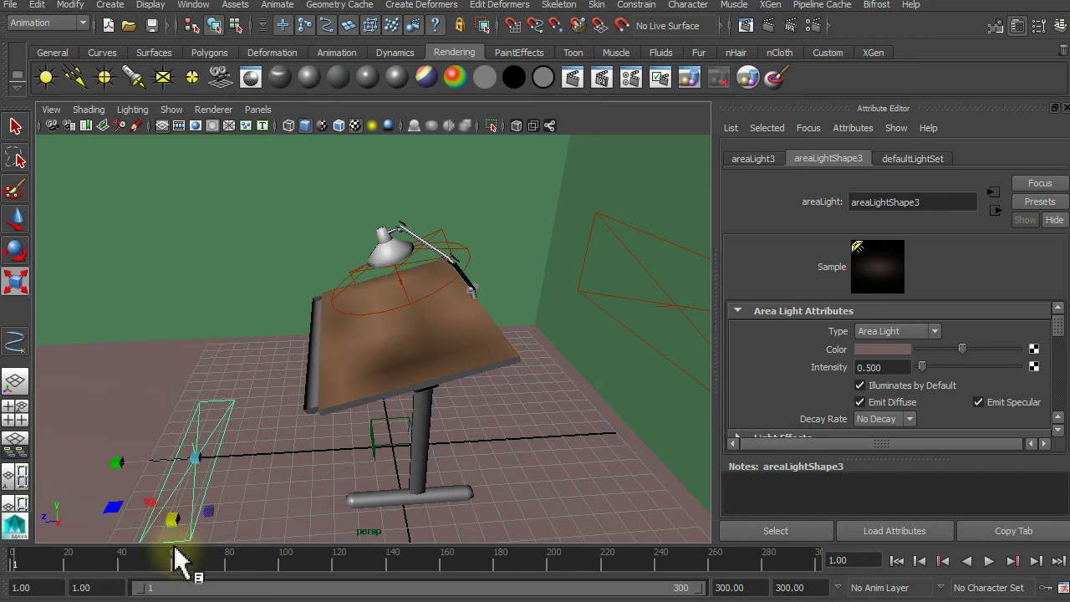
left_click(17, 219)
left_click_drag(175, 532, 183, 478)
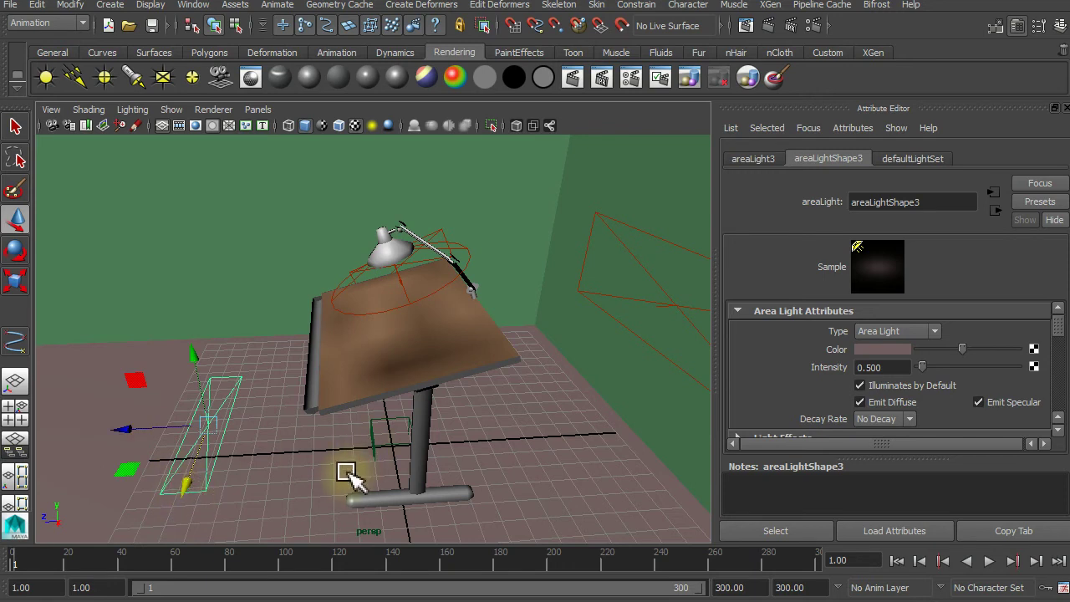
mouse_move(453, 458)
left_mouse_down("alt")
mouse_move(427, 438)
mouse_move(437, 434)
left_mouse_up("alt")
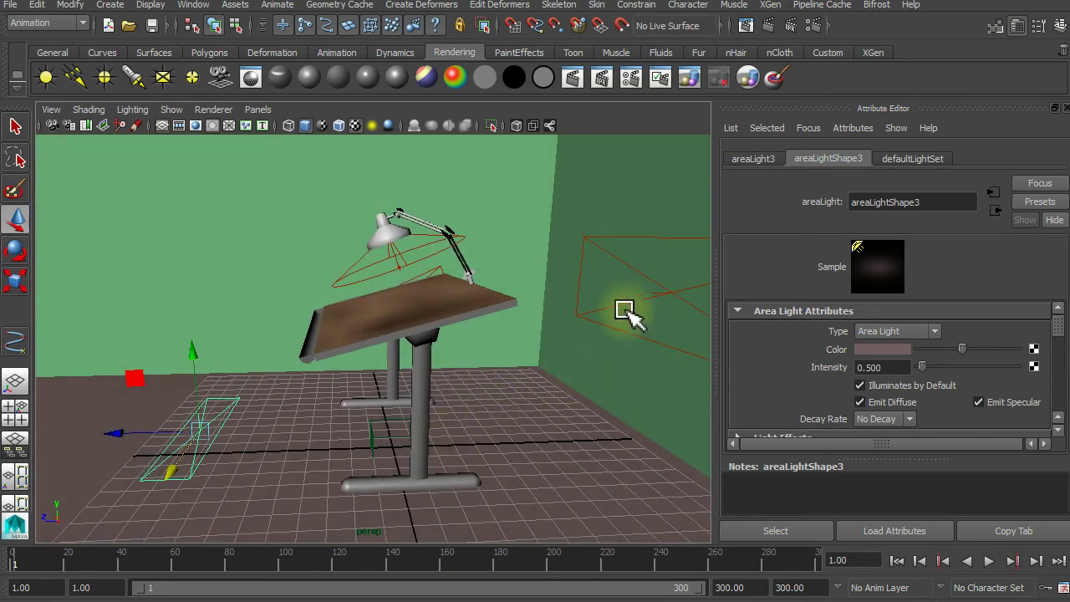
left_click(769, 25)
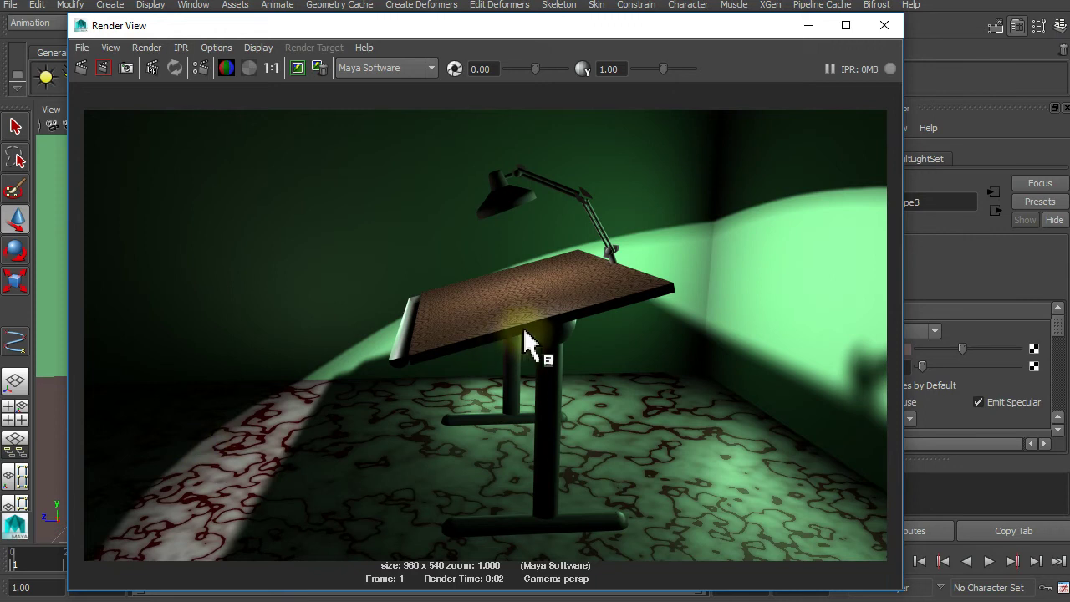
- Close the green-lit render, select the desk lamp's spotlight, and add a fourth area light
left_click(885, 27)
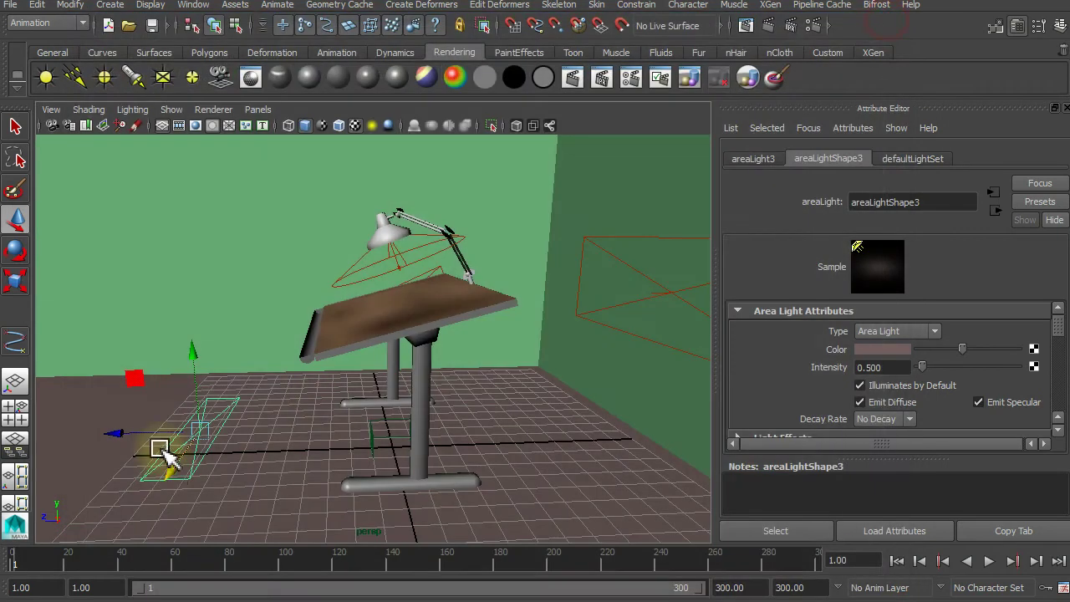
left_click(398, 265)
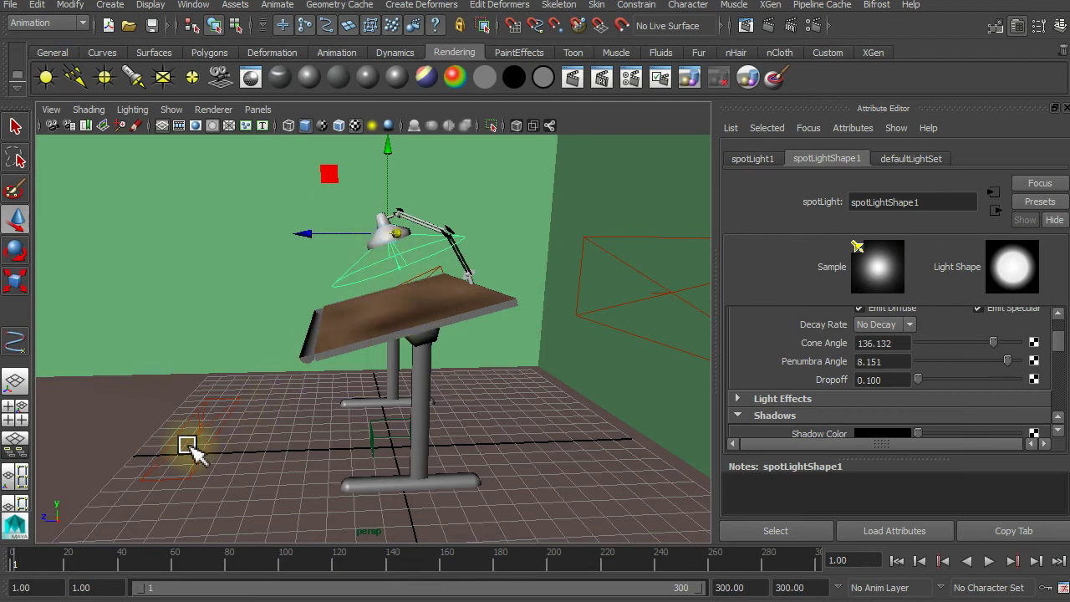
left_click_drag(250, 442, 270, 447, "alt")
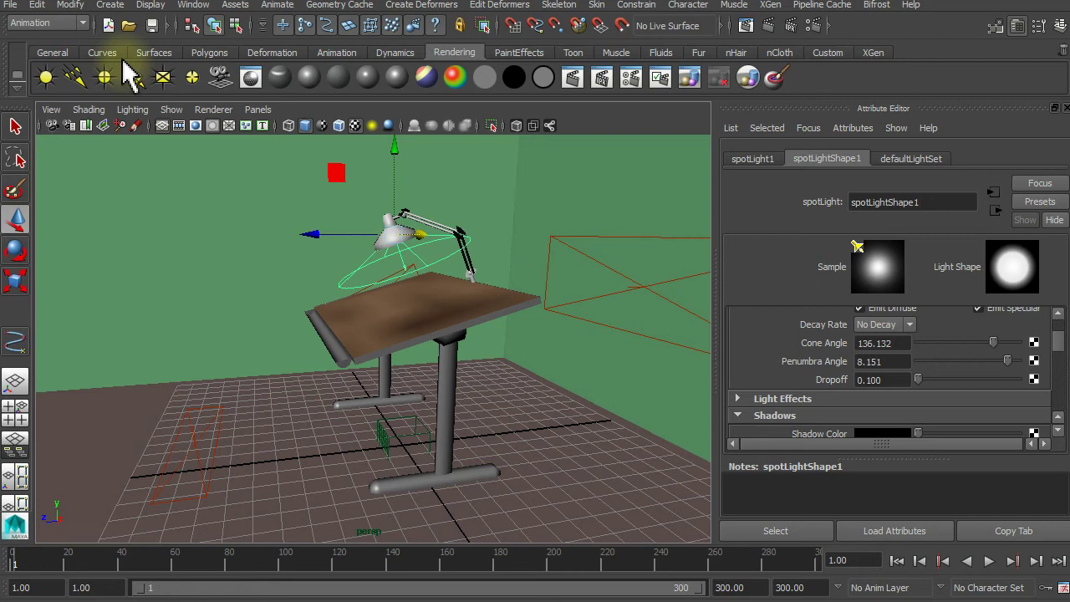
left_click(163, 77)
- Raise areaLight4 above the table, shade with all lights (7), and tilt it down at the desk
mouse_move(424, 419)
left_mouse_down()
mouse_move(406, 382)
mouse_move(381, 210)
mouse_move(417, 328)
mouse_move(380, 366)
left_mouse_up()
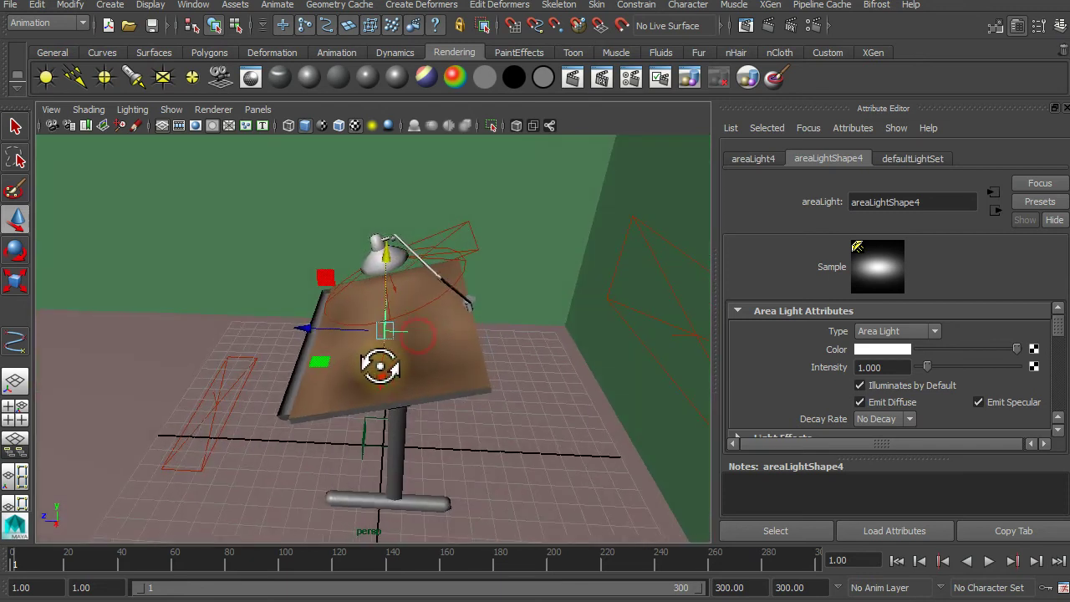
key("7")
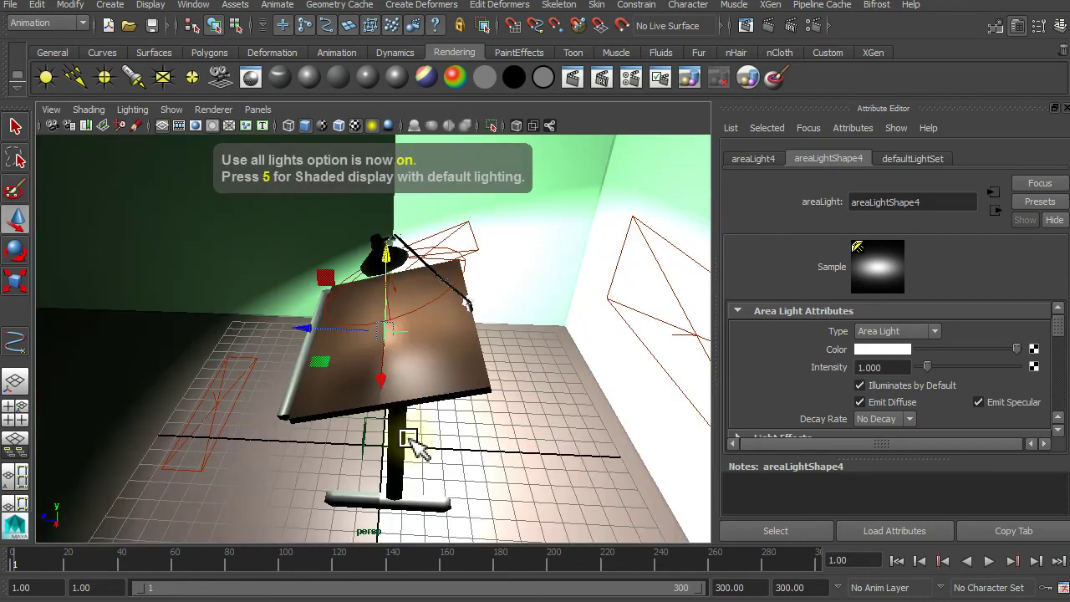
left_click_drag(376, 428, 384, 311, "alt")
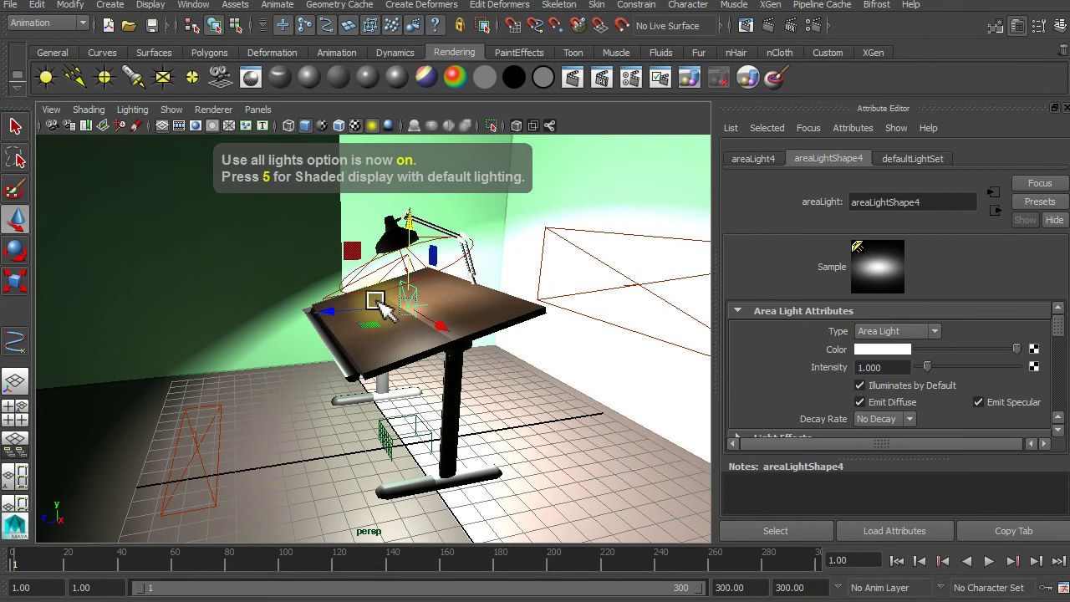
left_click(16, 248)
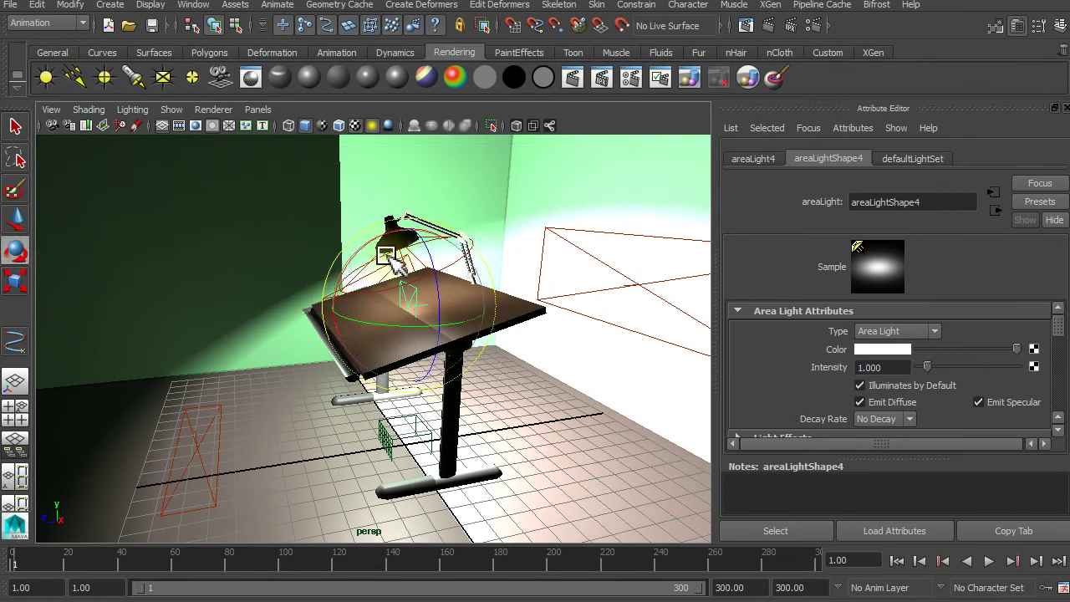
left_click_drag(373, 239, 341, 396)
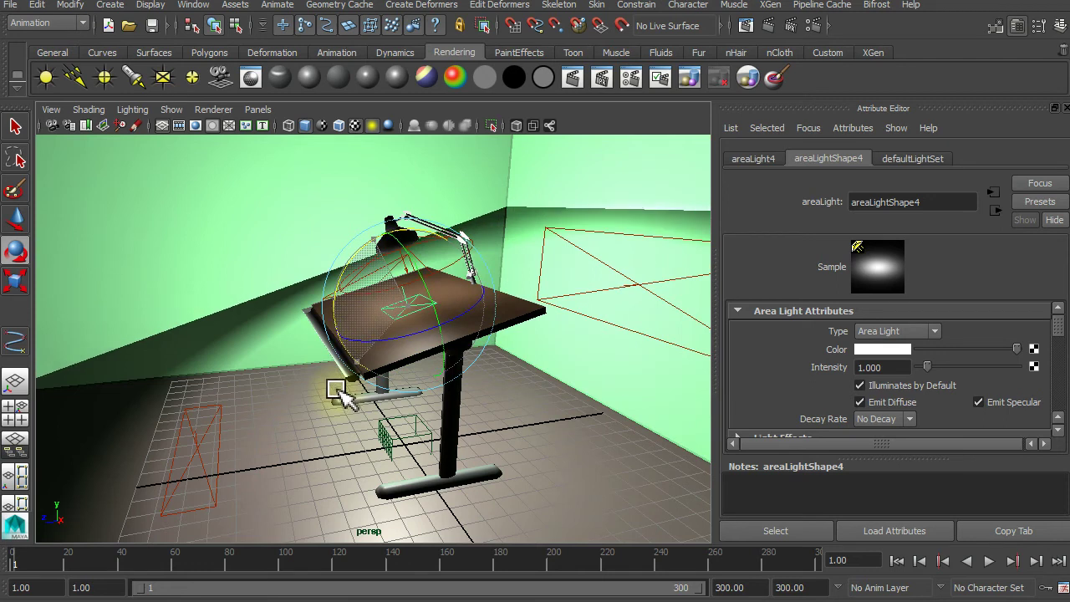
- Shift areaLight4 left so it sits over the desk just beneath the lamp head
middle_click_drag(444, 298, 513, 337, "alt")
scroll(512, 337, "up", 1)
scroll(511, 346, "up", 3)
scroll(513, 346, "down", 3)
scroll(489, 401, "up", 1)
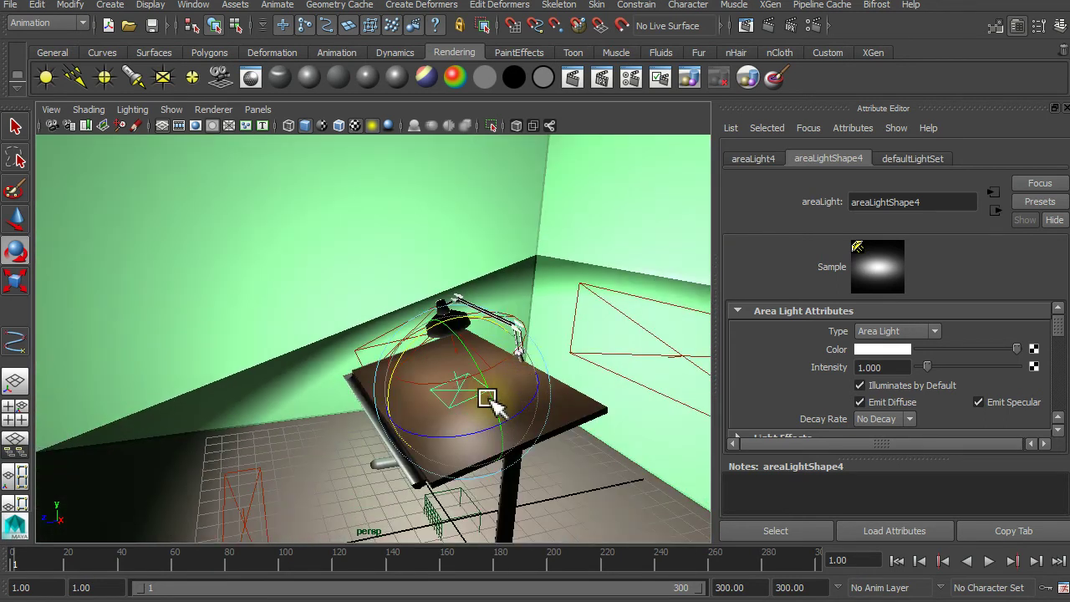
left_click_drag(488, 401, 481, 386, "alt")
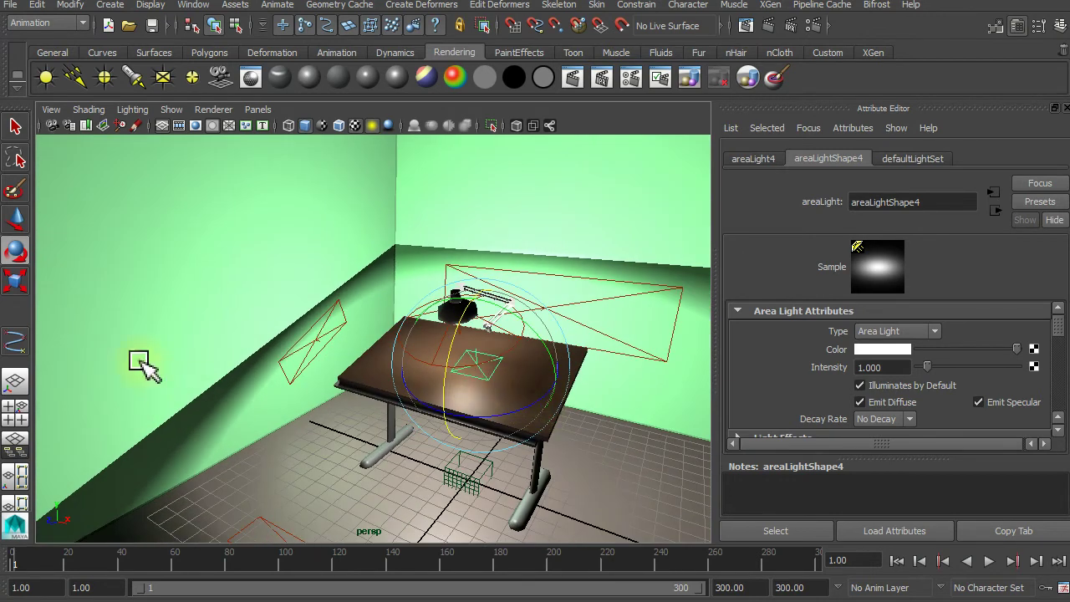
left_click(16, 219)
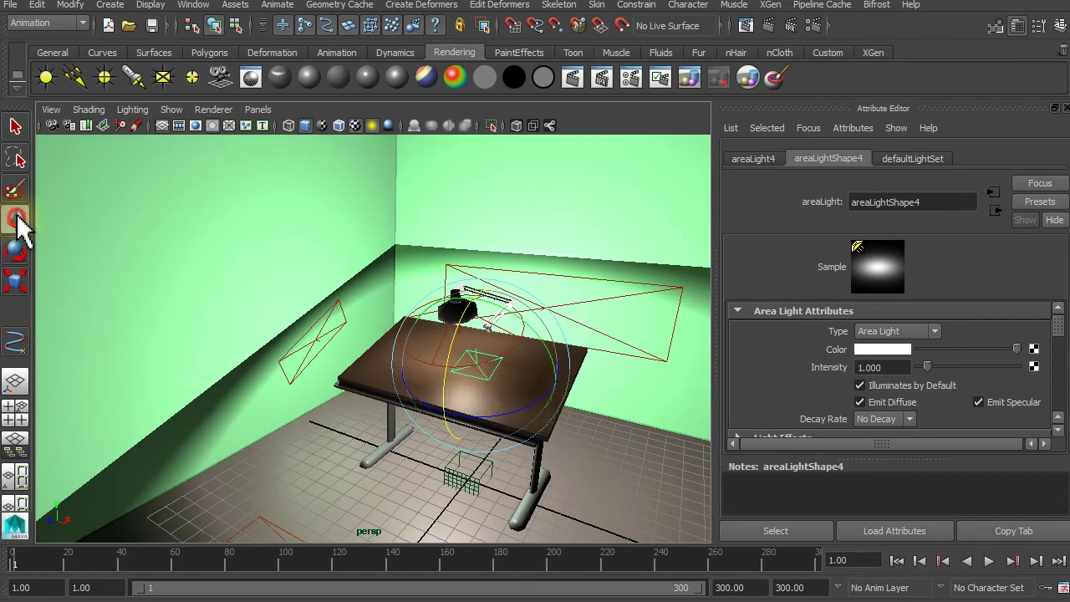
mouse_move(565, 385)
left_mouse_down()
mouse_move(406, 418)
mouse_move(346, 389)
left_mouse_up()
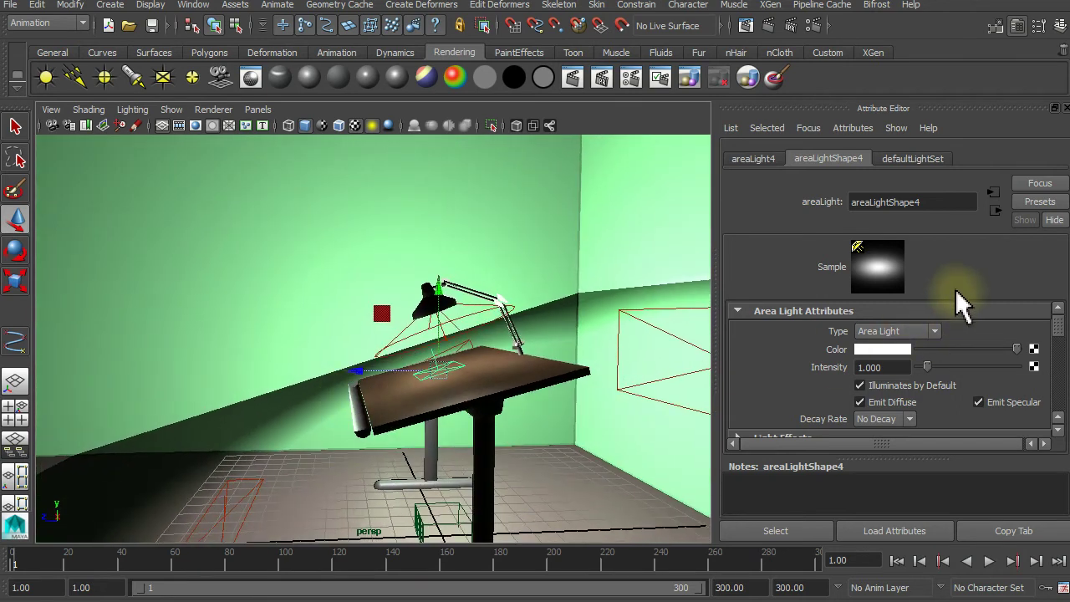
left_click(889, 350)
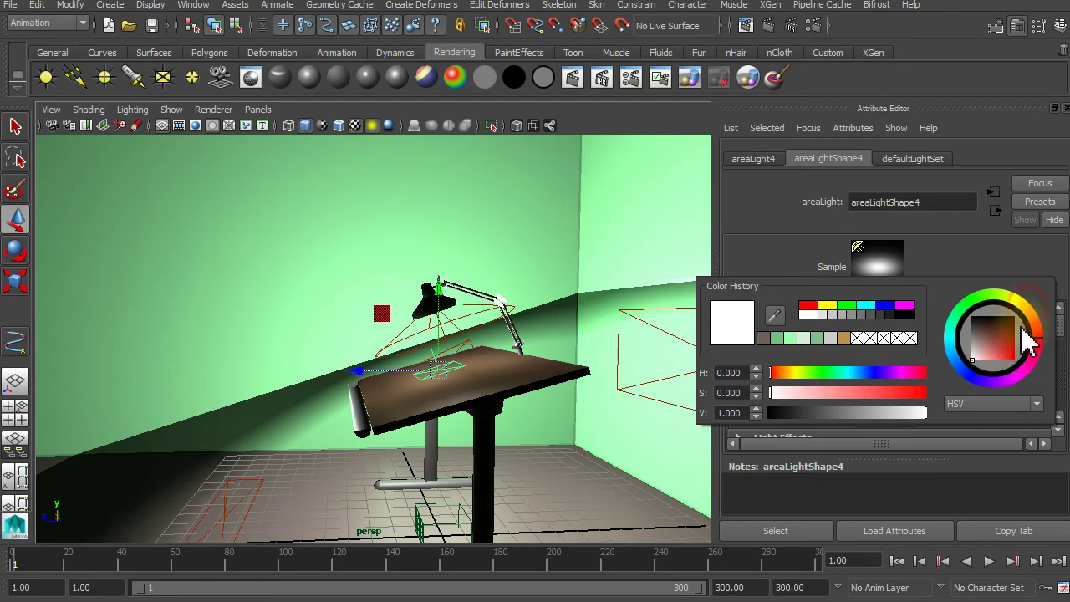
- Tint areaLight4 dark orange, set its intensity to 0.500, and render a test frame
left_click(1005, 355)
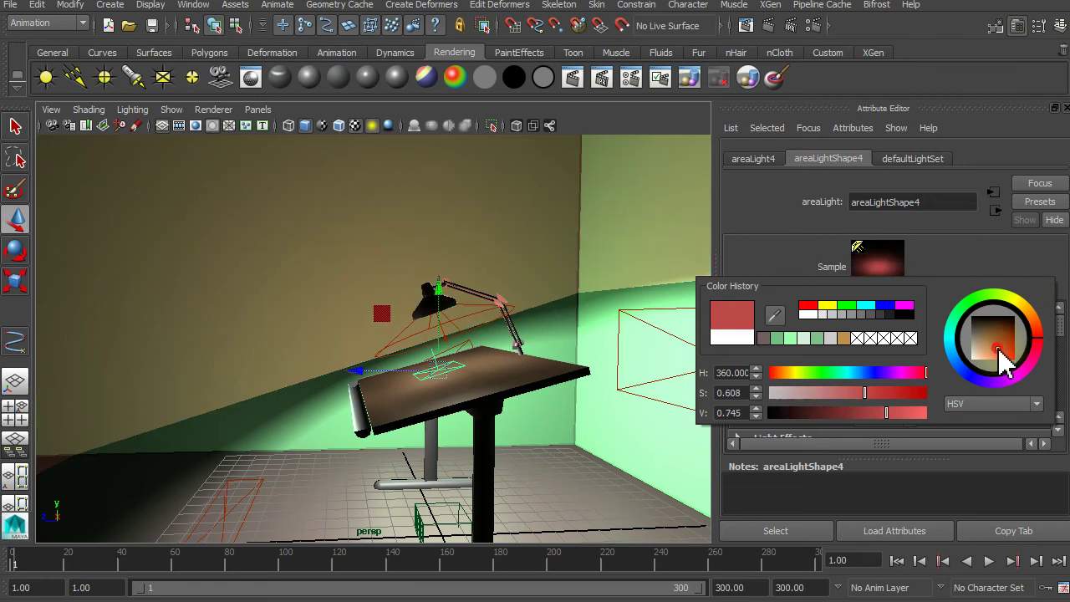
left_click(1028, 315)
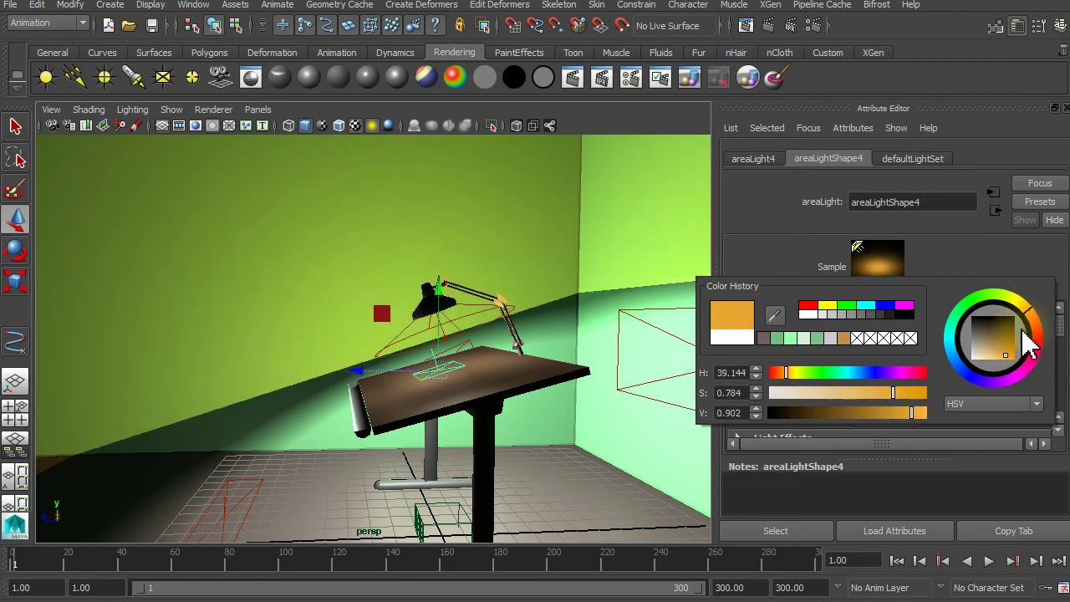
left_click(1007, 344)
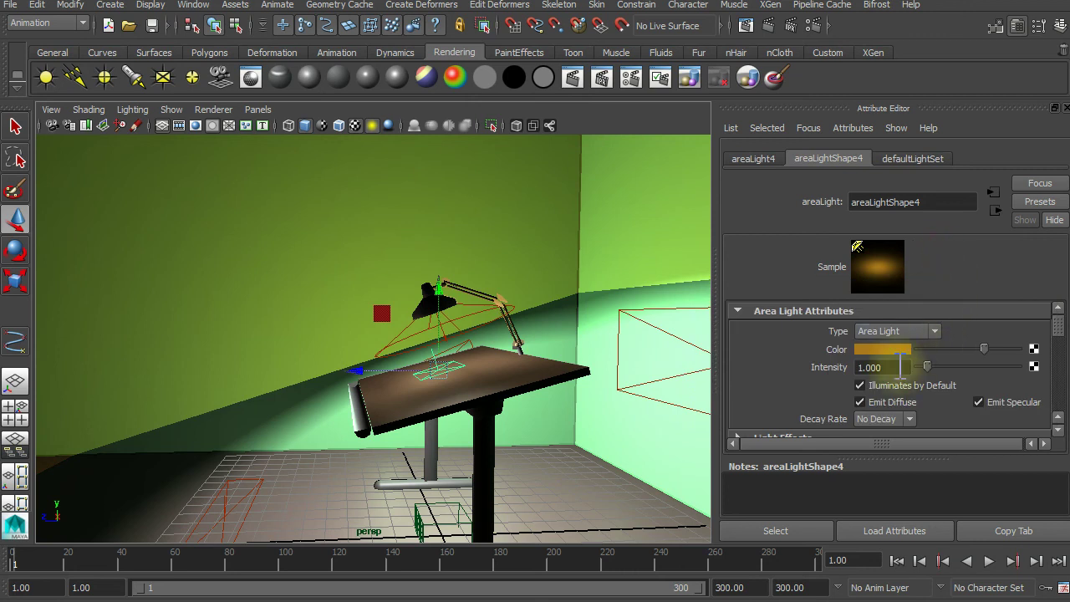
left_click(901, 367)
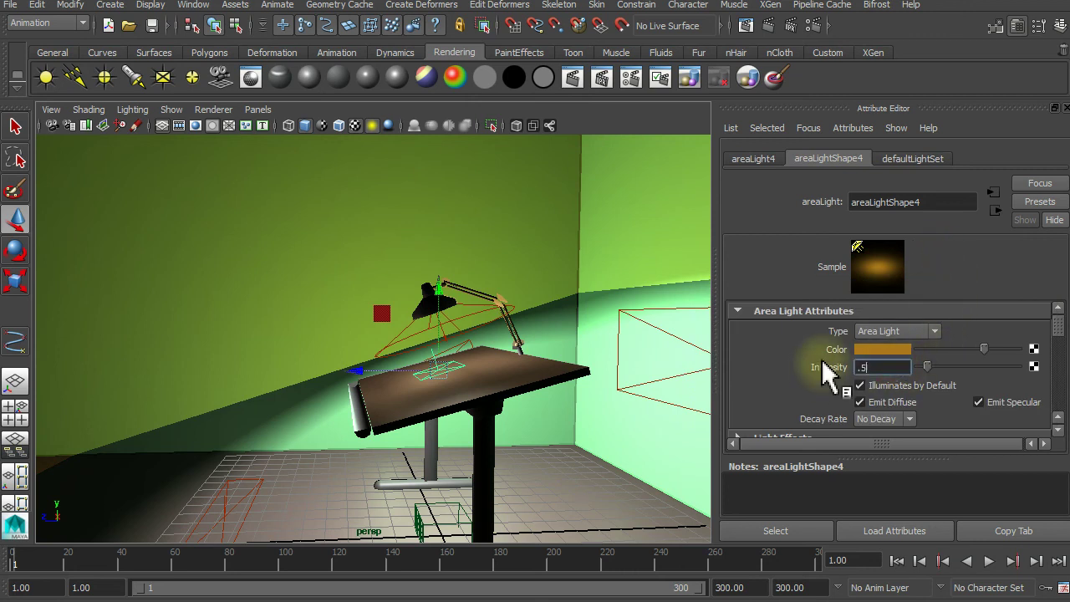
key("Return")
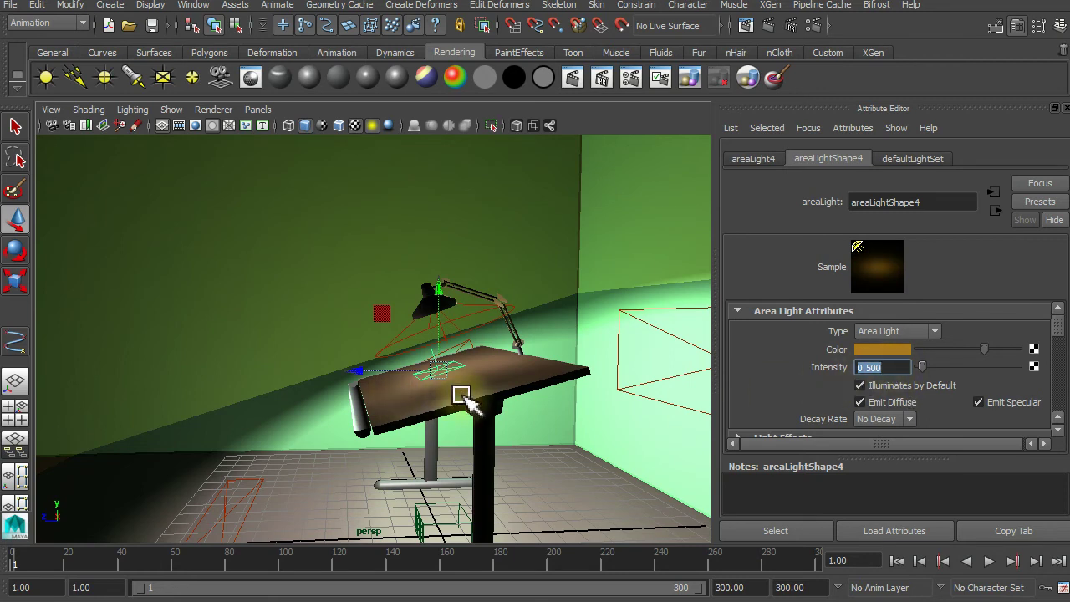
left_click(767, 26)
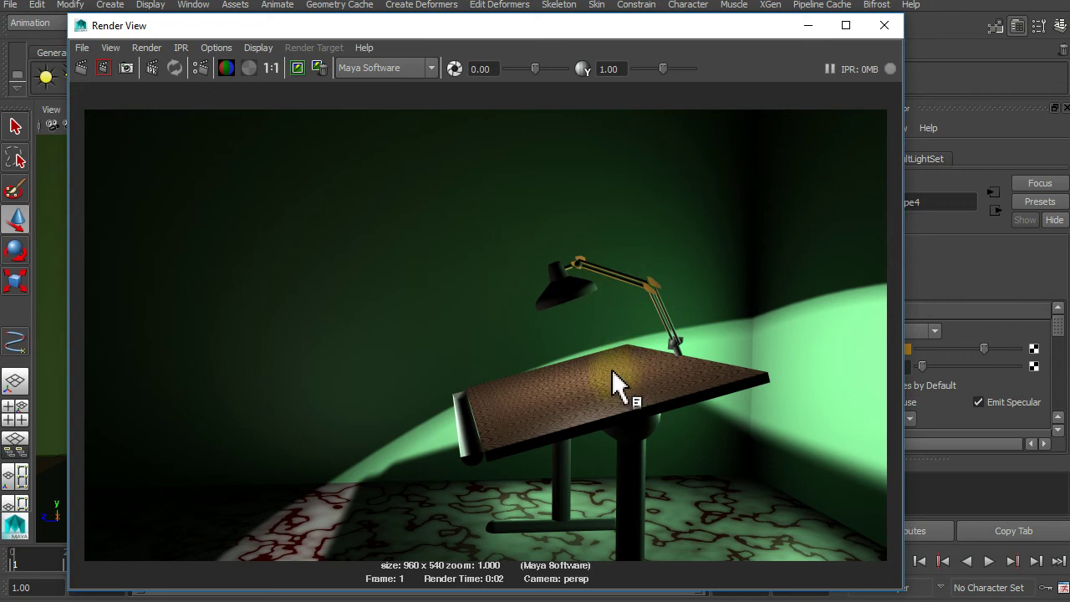
left_click(581, 265)
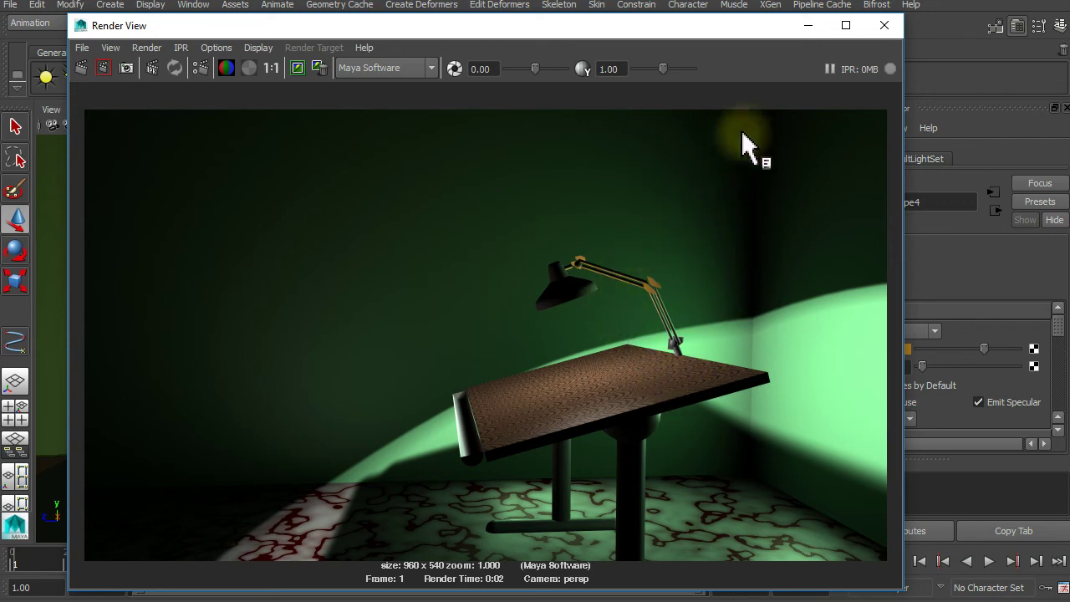
left_click(888, 32)
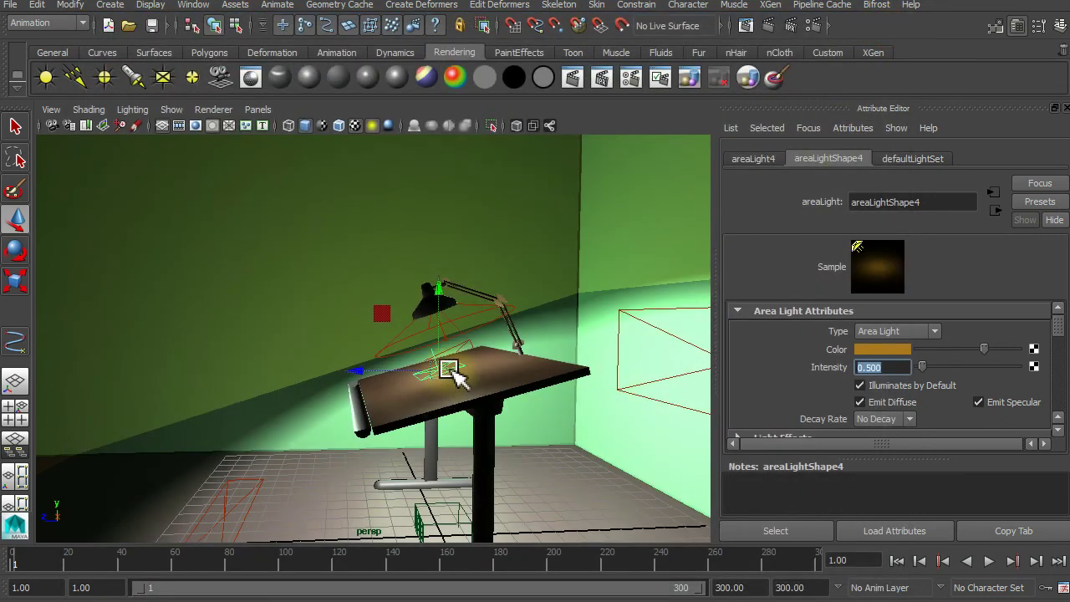
- Scale up the orange area light over the desk
left_click_drag(406, 401, 507, 394, "alt")
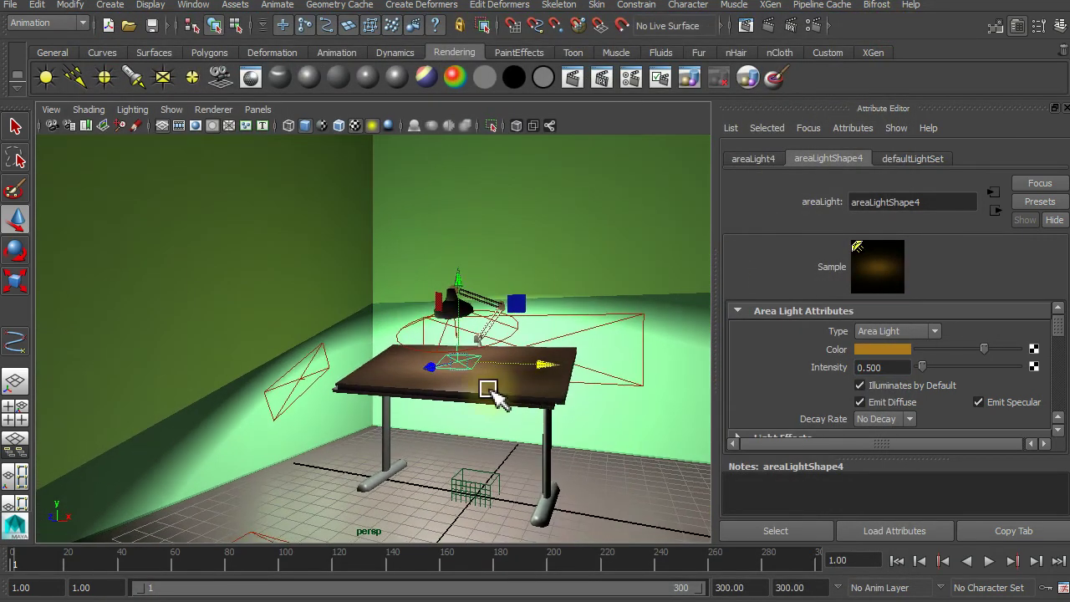
left_click(16, 279)
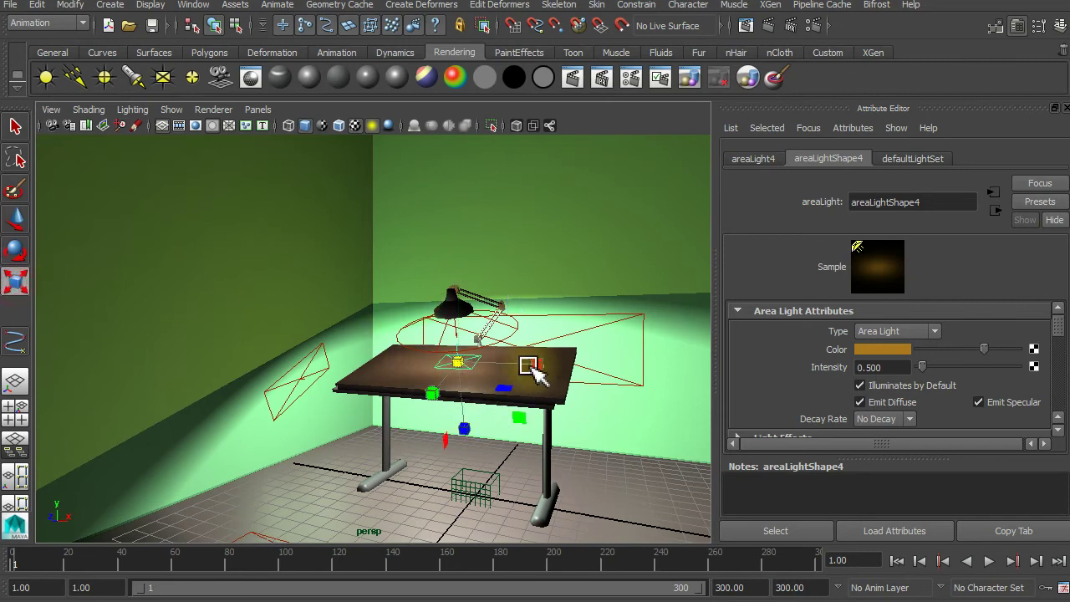
left_click_drag(542, 372, 430, 409)
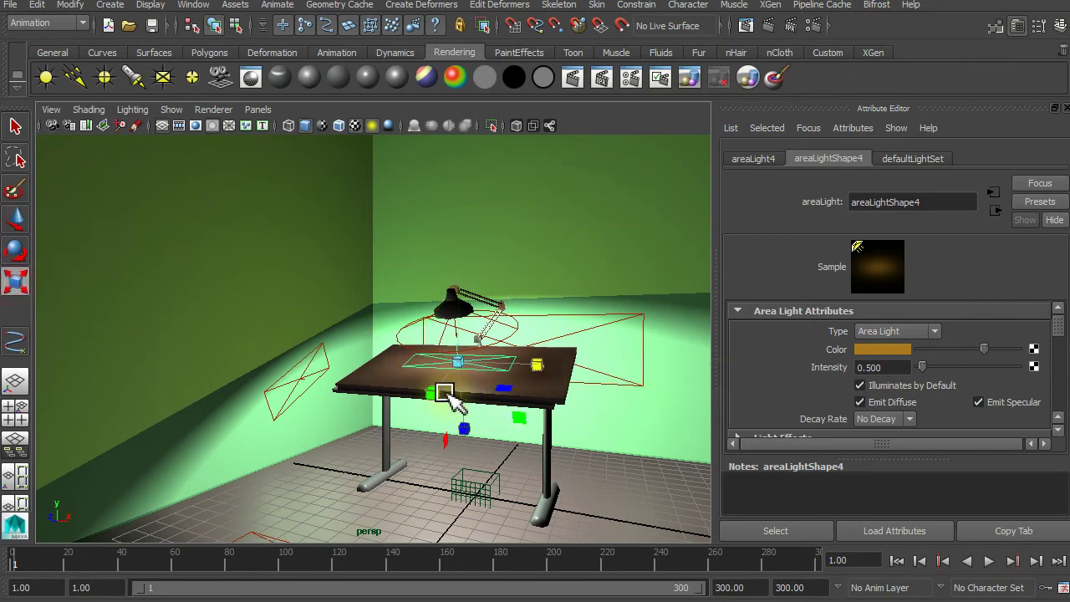
- Enable depth-map shadows on areaLightShape4 with filter size 5 and render the frame
mouse_move(437, 440)
left_mouse_down("alt")
mouse_move(405, 397)
mouse_move(426, 400)
left_mouse_up("alt")
scroll(923, 370, "down", 2)
scroll(922, 370, "down", 3)
left_click(862, 358)
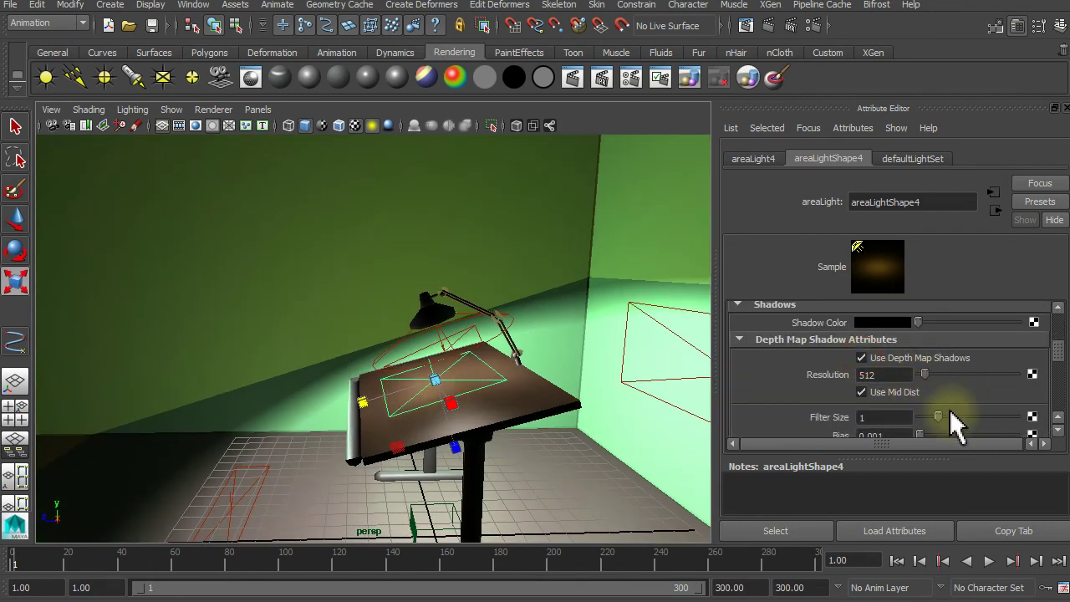
left_click_drag(937, 415, 1040, 418)
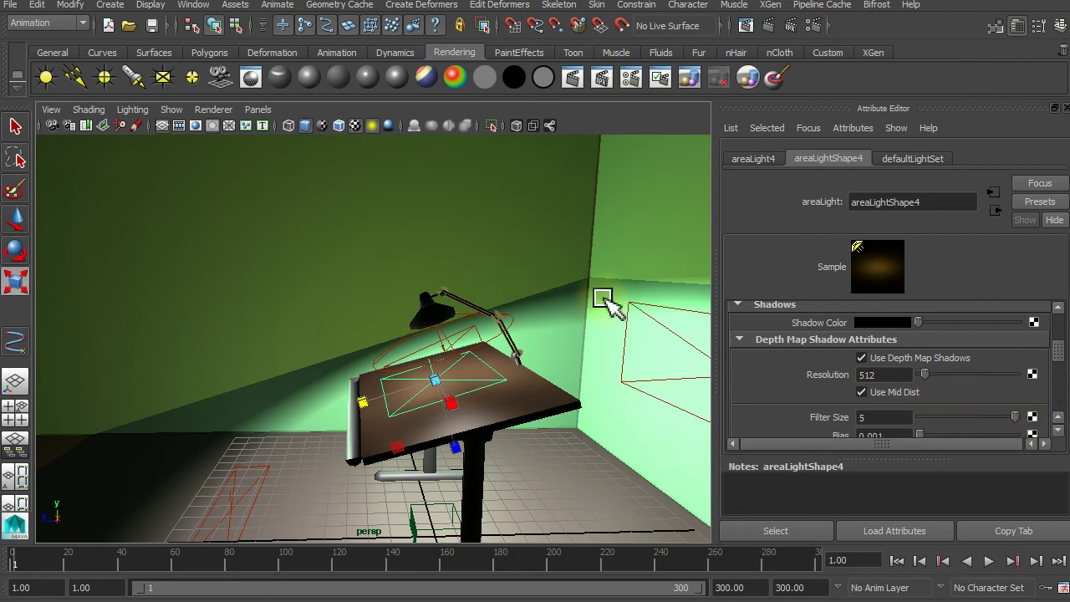
left_click(767, 25)
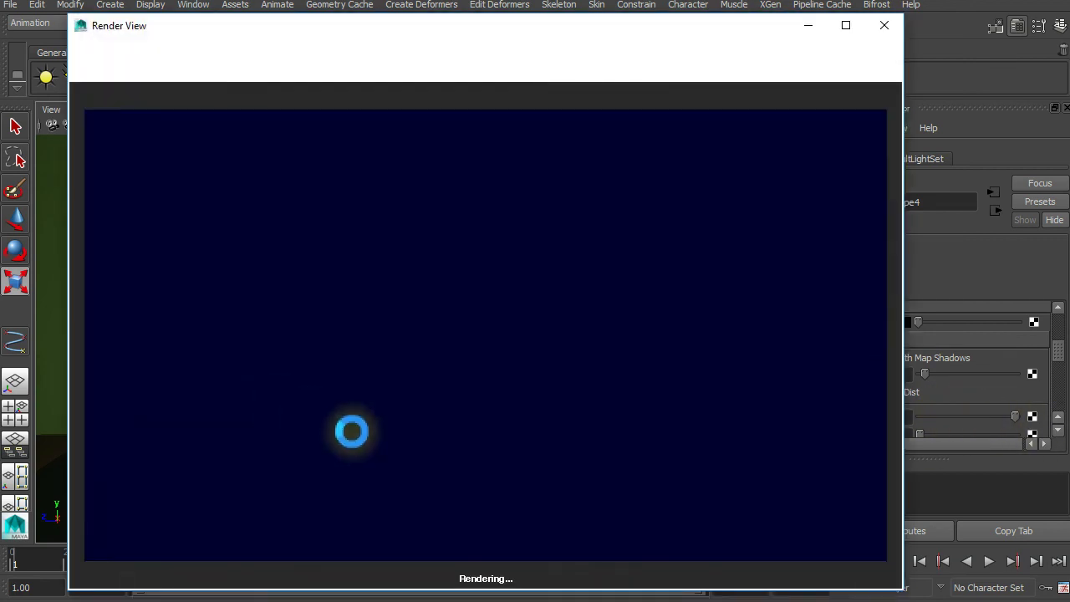